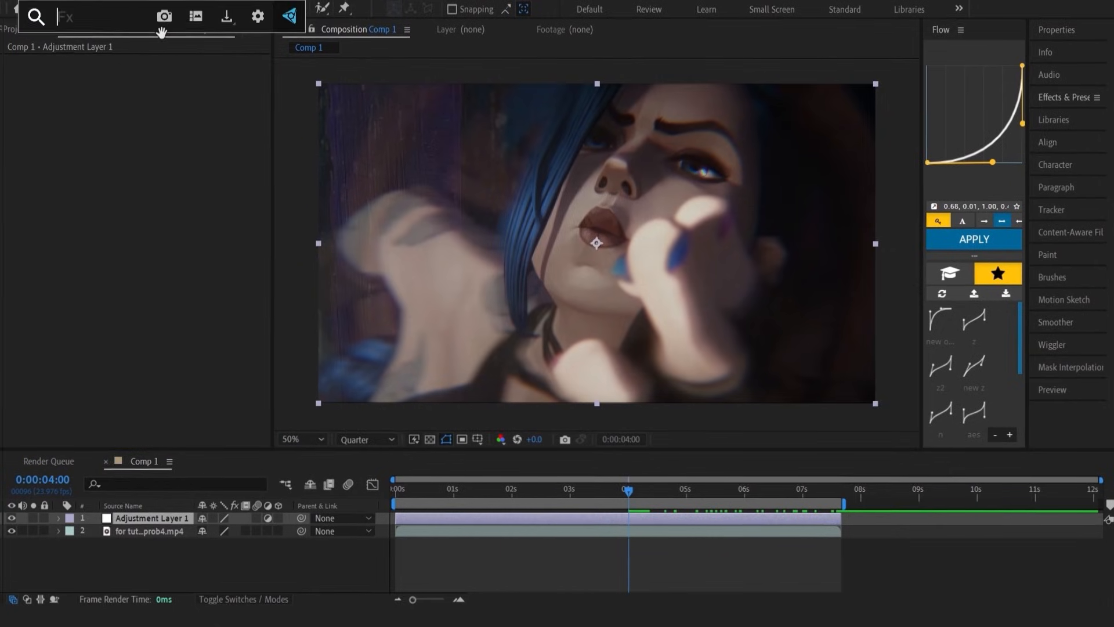
# Apply the S_Glow effect to Adjustment Layer 1 and move the playhead to 0:00:05:15
pyautogui.write('s_')
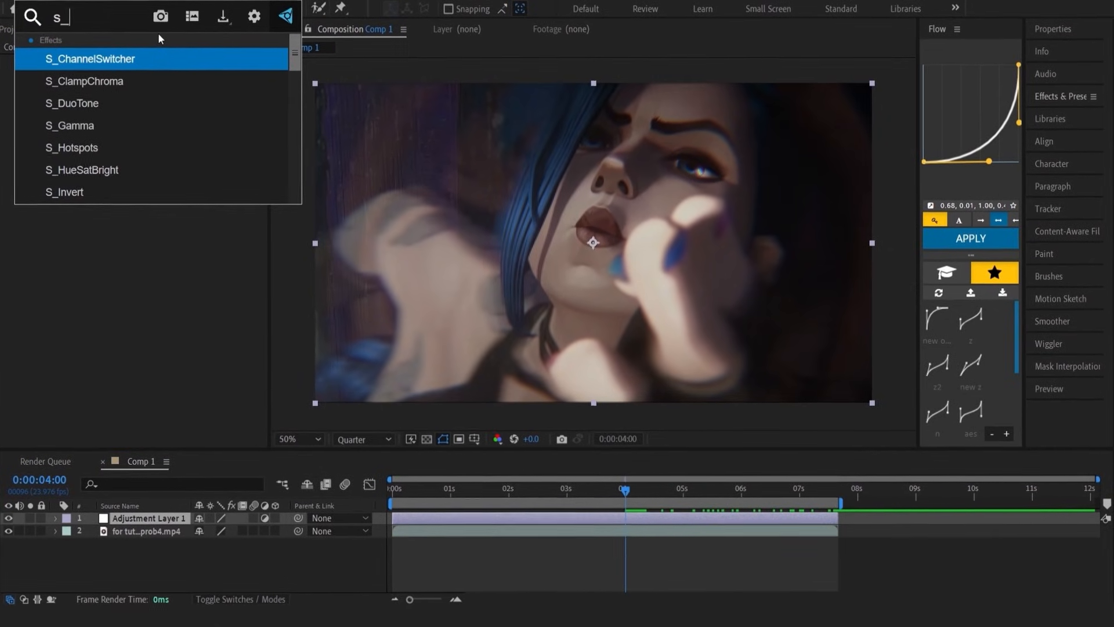
pyautogui.write('glo')
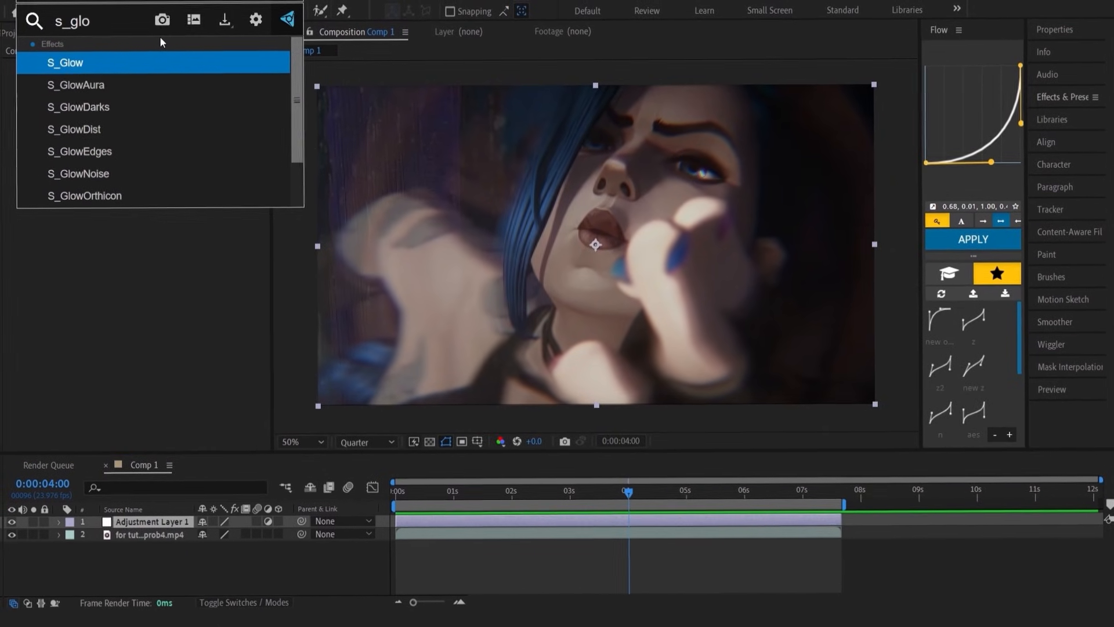
pyautogui.press('Return')
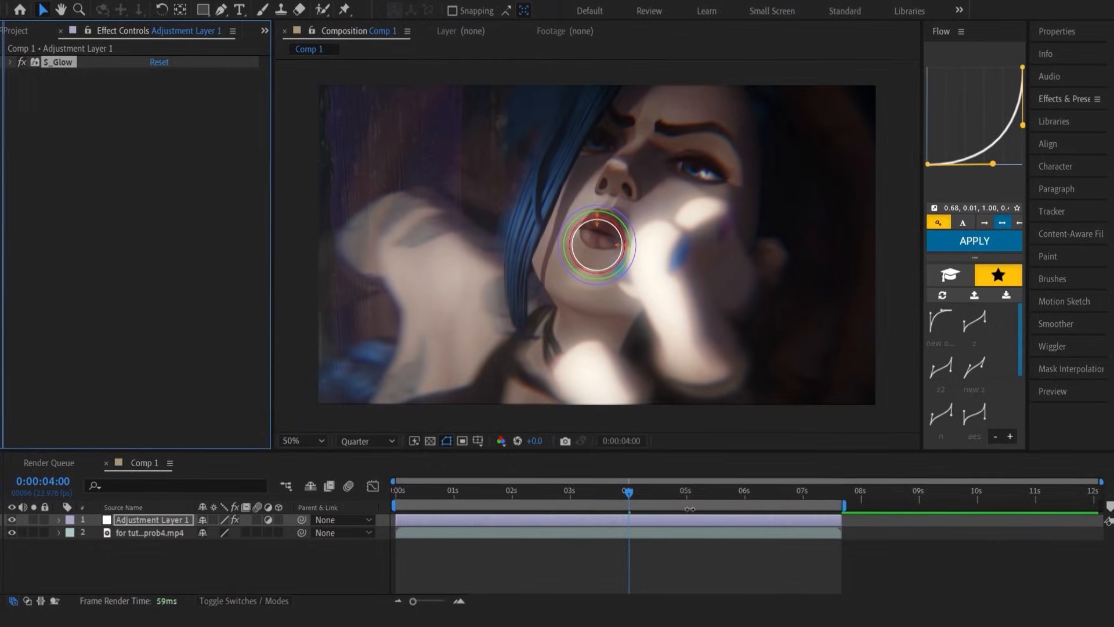
pyautogui.moveTo(635, 493); pyautogui.dragTo(720, 507)
pyautogui.click(72, 172)
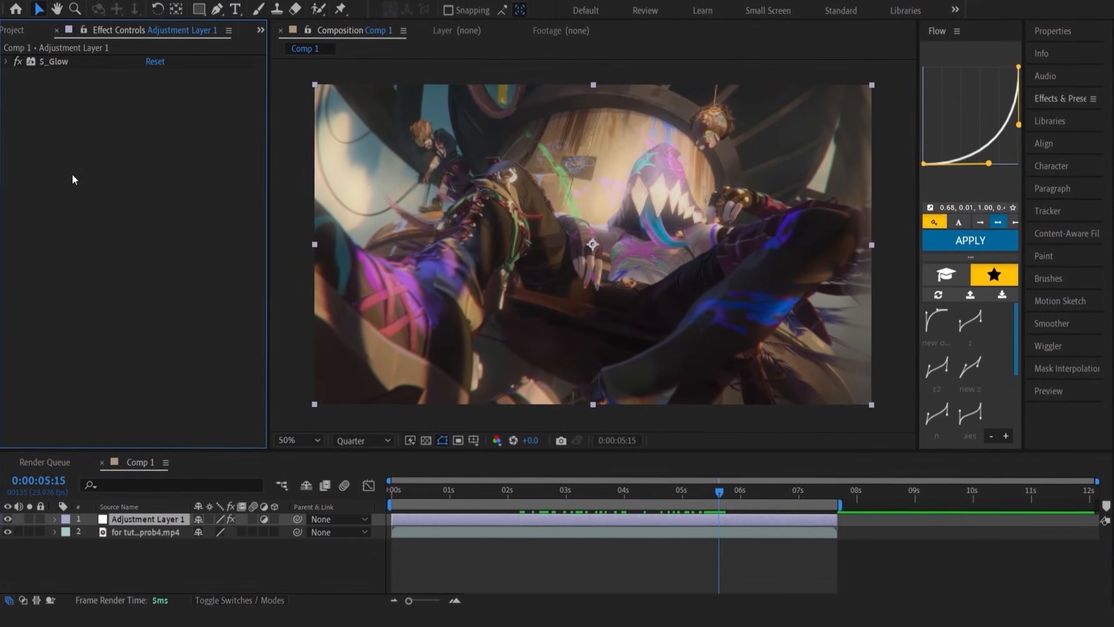
# Add the Looks effect to the adjustment layer and collapse its settings
pyautogui.hotkey('ctrl', 'space')
pyautogui.write('lo')
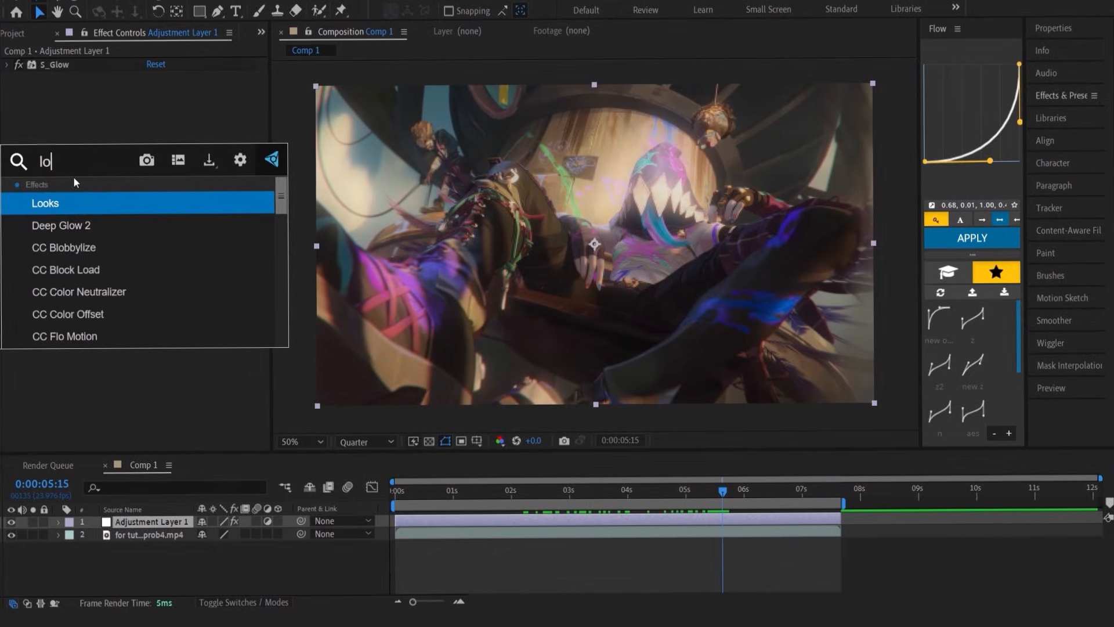
pyautogui.write('o')
pyautogui.press('Return')
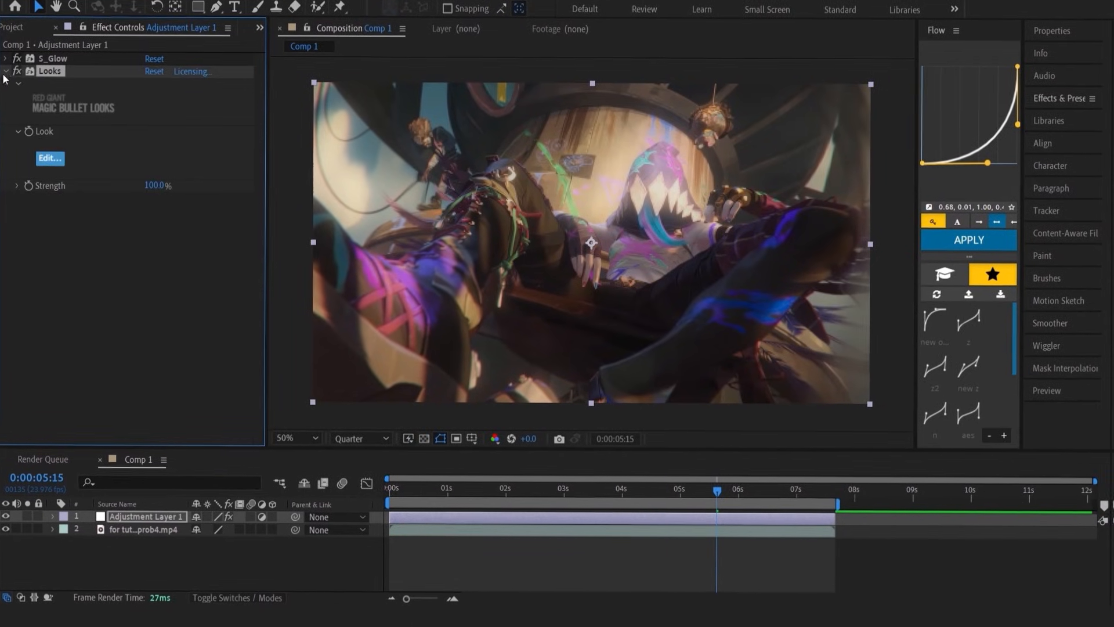
pyautogui.click(6, 71)
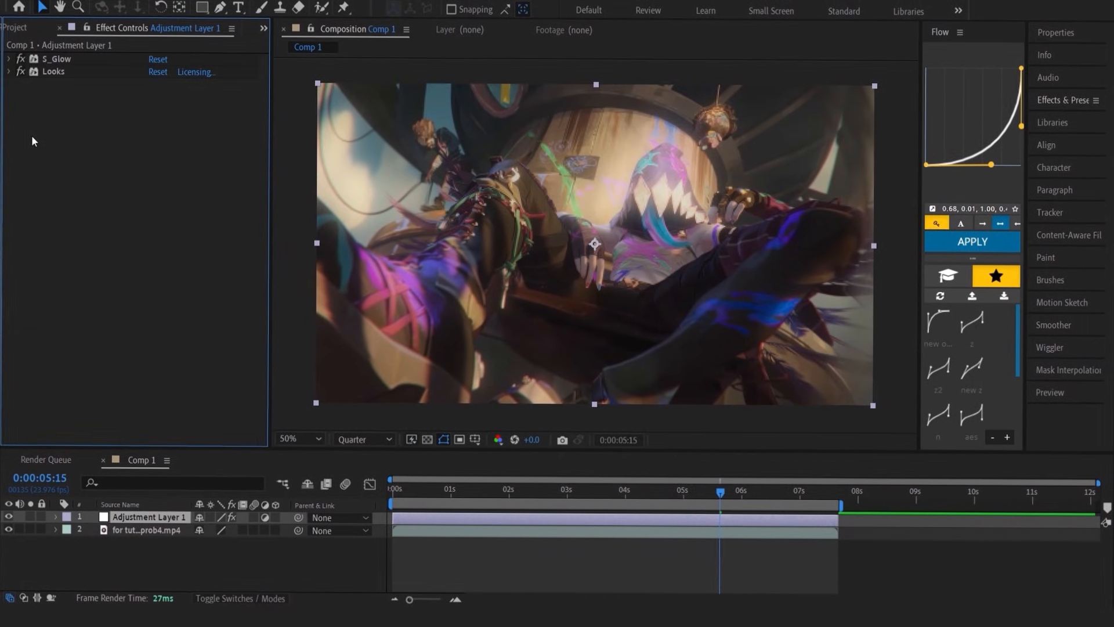
# Add the S_Sharpen effect to the adjustment layer and collapse its settings
pyautogui.hotkey('ctrl', 'space')
pyautogui.write('s_')
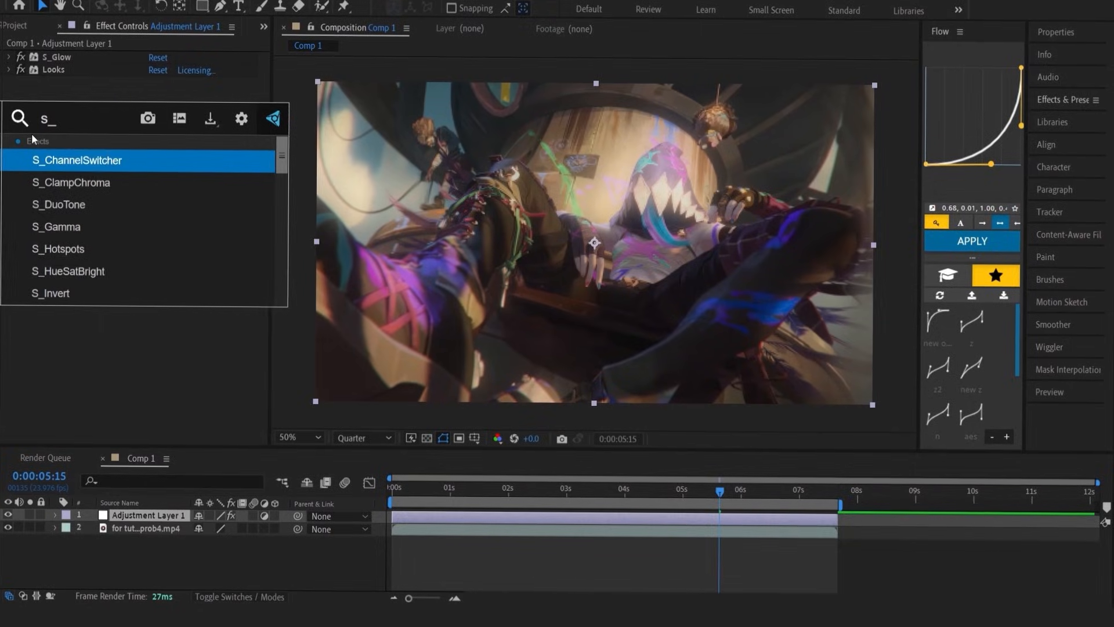
pyautogui.write('sha')
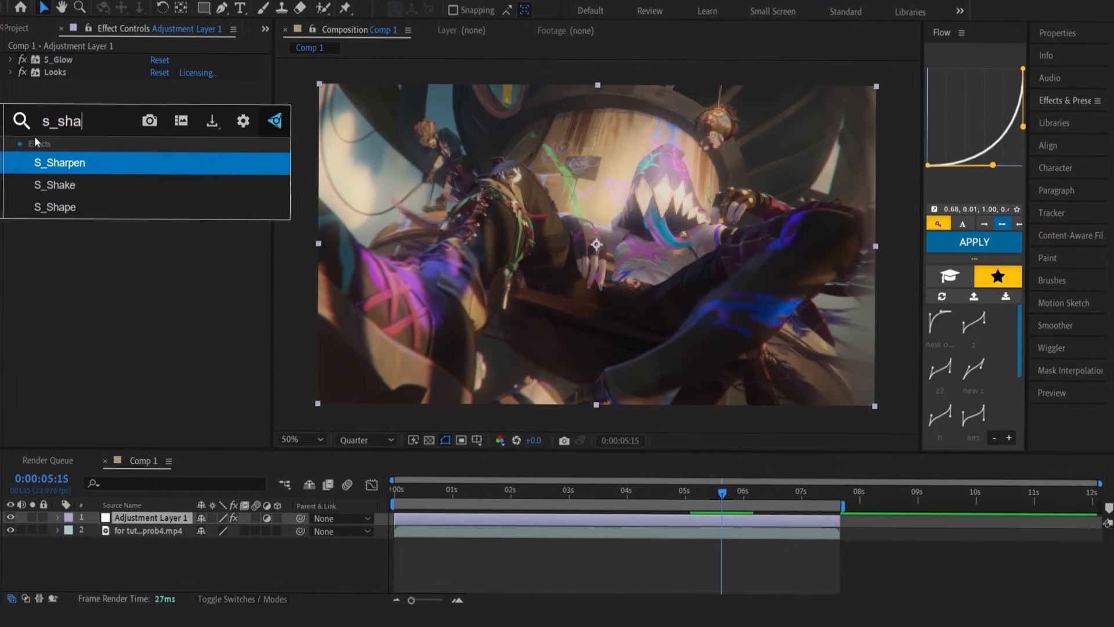
pyautogui.press('Return')
pyautogui.click(9, 86)
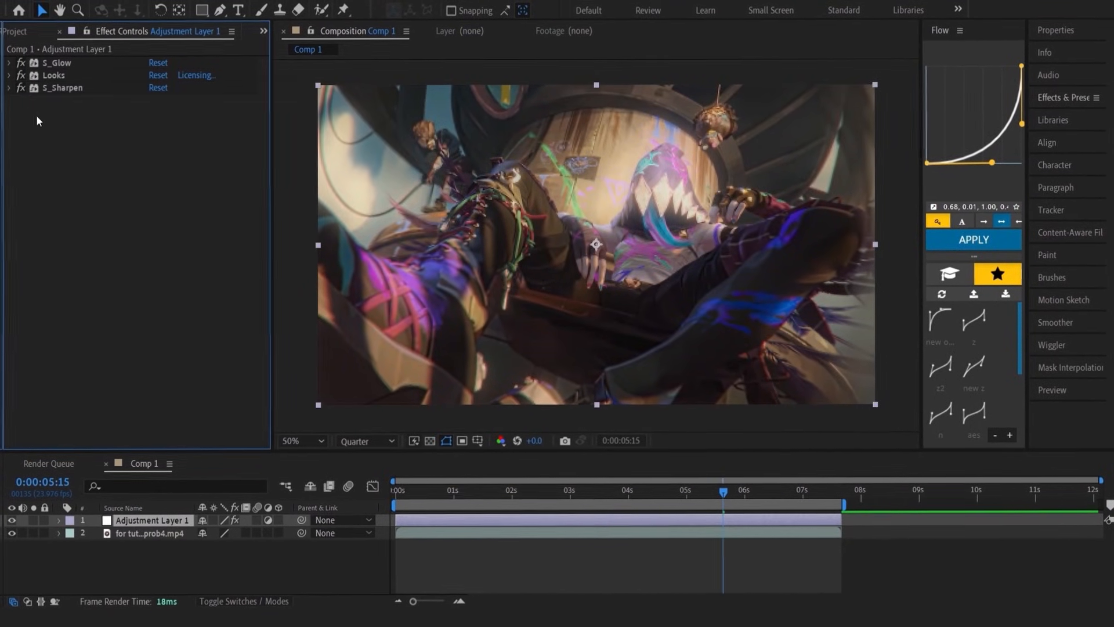
# Add the BCC Unsharp Mask effect to the adjustment layer and collapse its settings
pyautogui.hotkey('ctrl', 'space')
pyautogui.write('b')
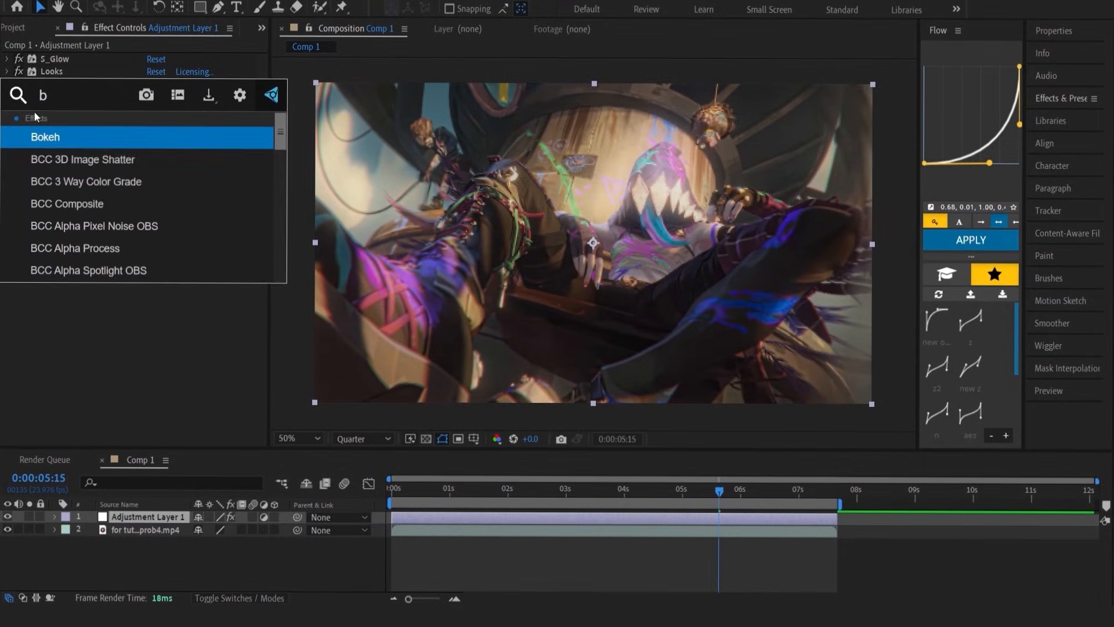
pyautogui.write('cc un')
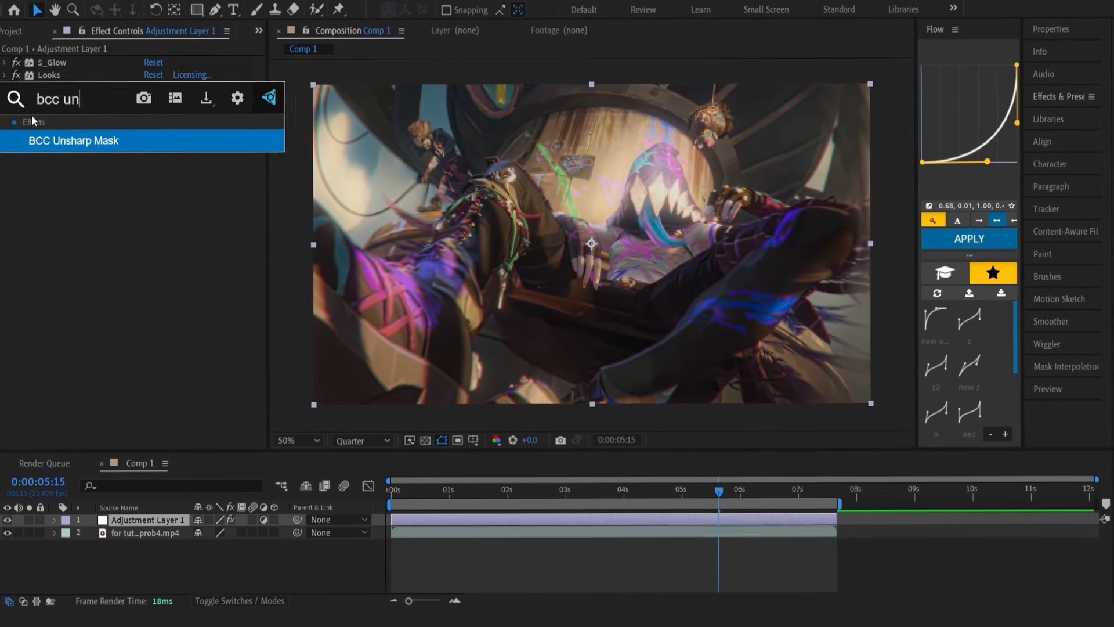
pyautogui.press('Return')
pyautogui.click(4, 101)
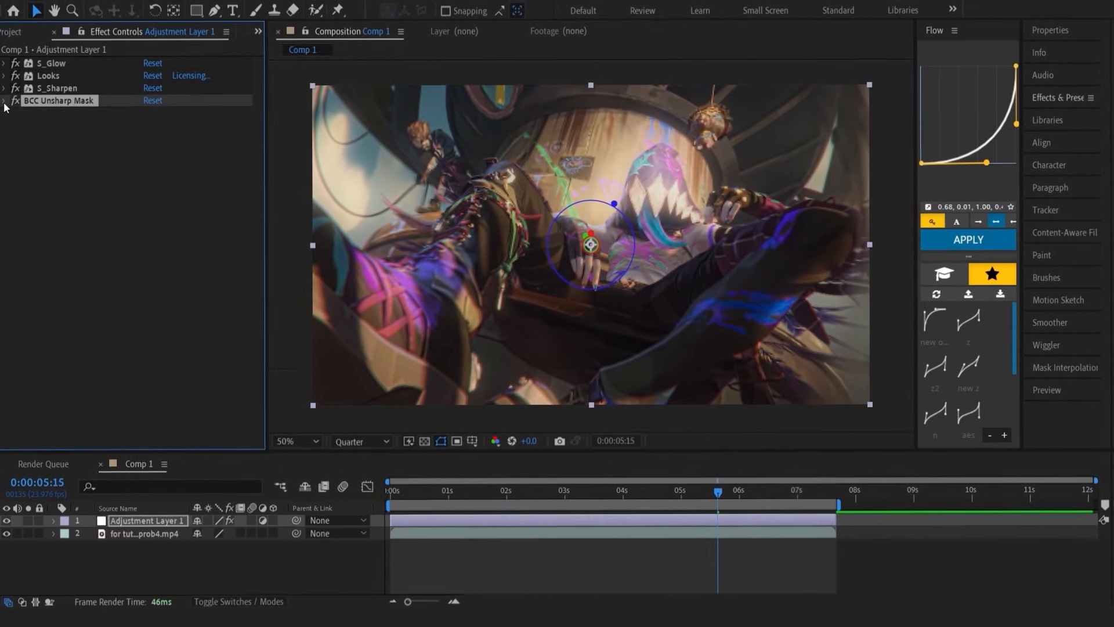
# Set the S_Glow effect's brightness to 1 and collapse its settings
pyautogui.click(7, 64)
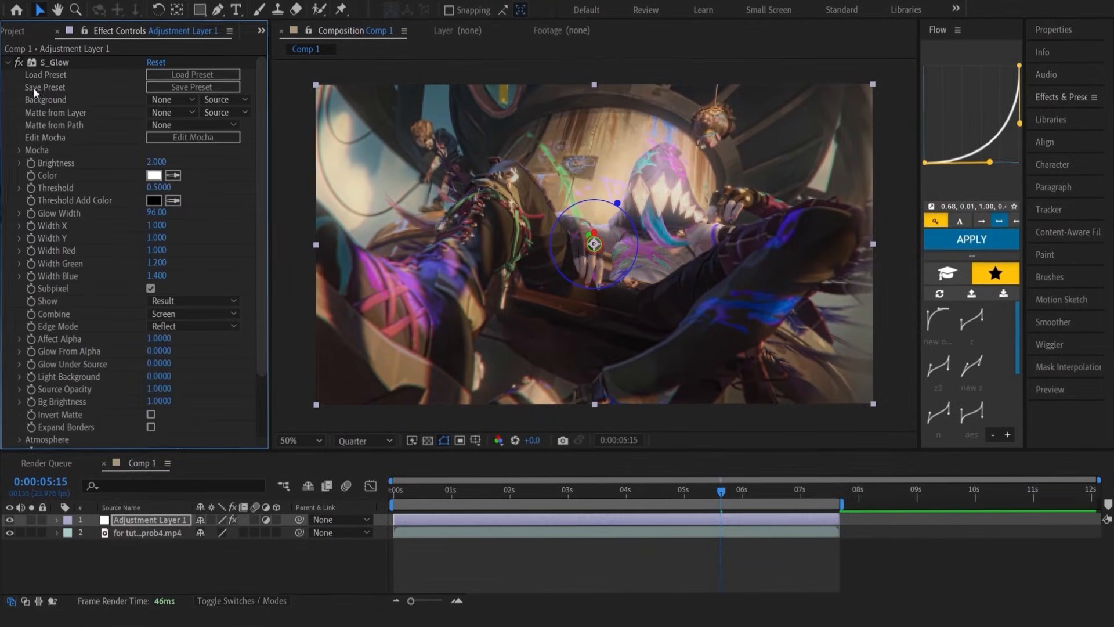
pyautogui.click(154, 163)
pyautogui.write('1')
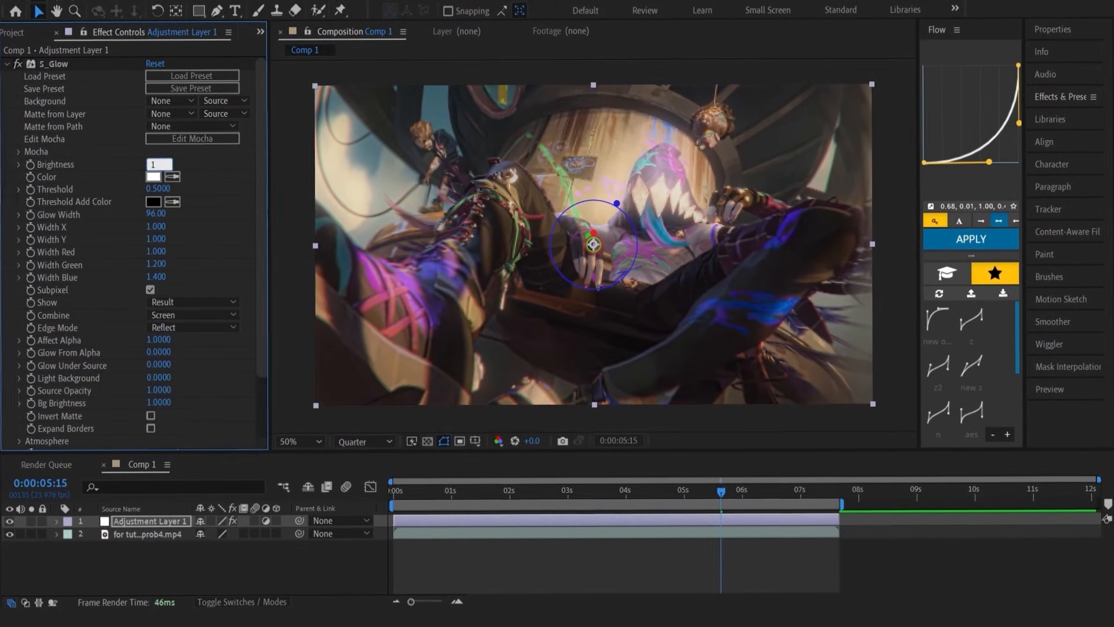
pyautogui.click(7, 62)
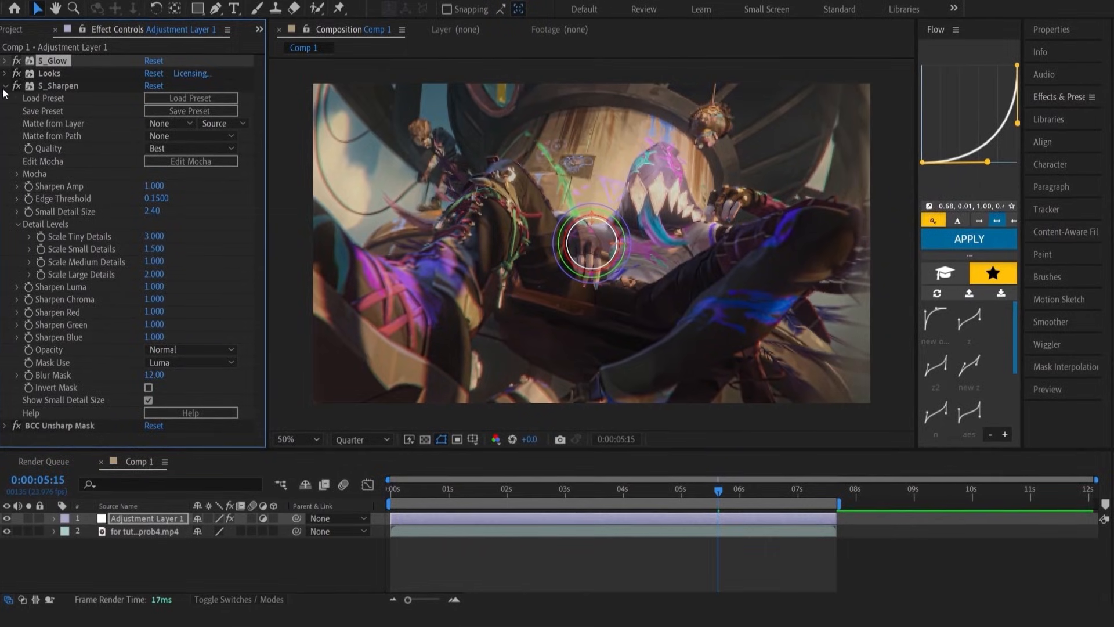
# Set S_Sharpen's Sharpen Amp to 0.5, Small Detail Size to 5, and tiny, small, medium and large detail scales to 2.5, 2, 1.5 and 3
pyautogui.click(154, 186)
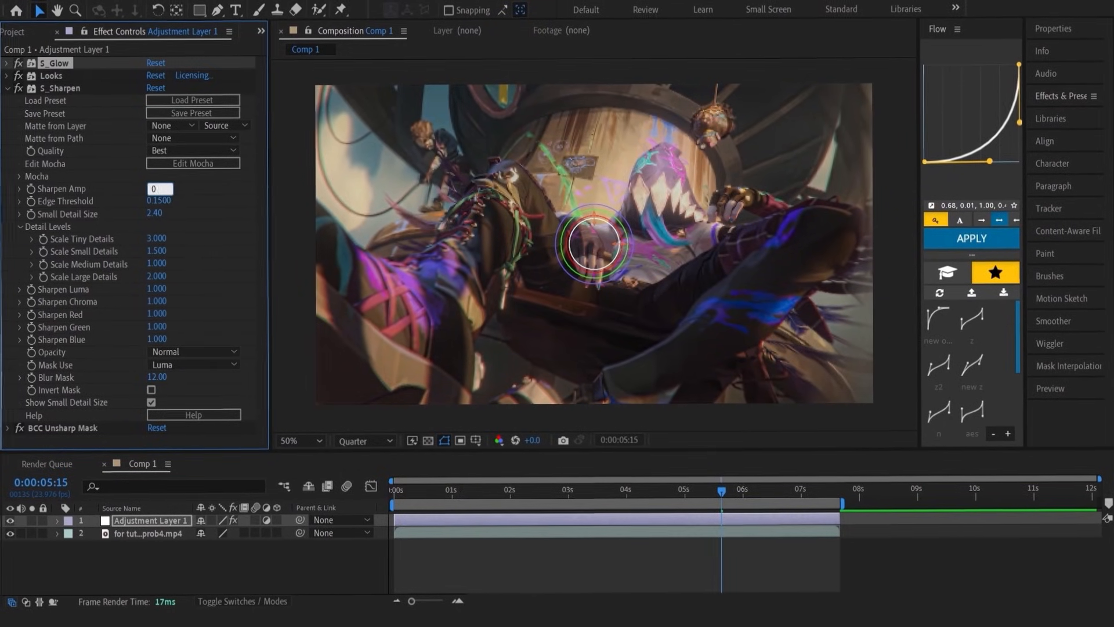
pyautogui.press('Return')
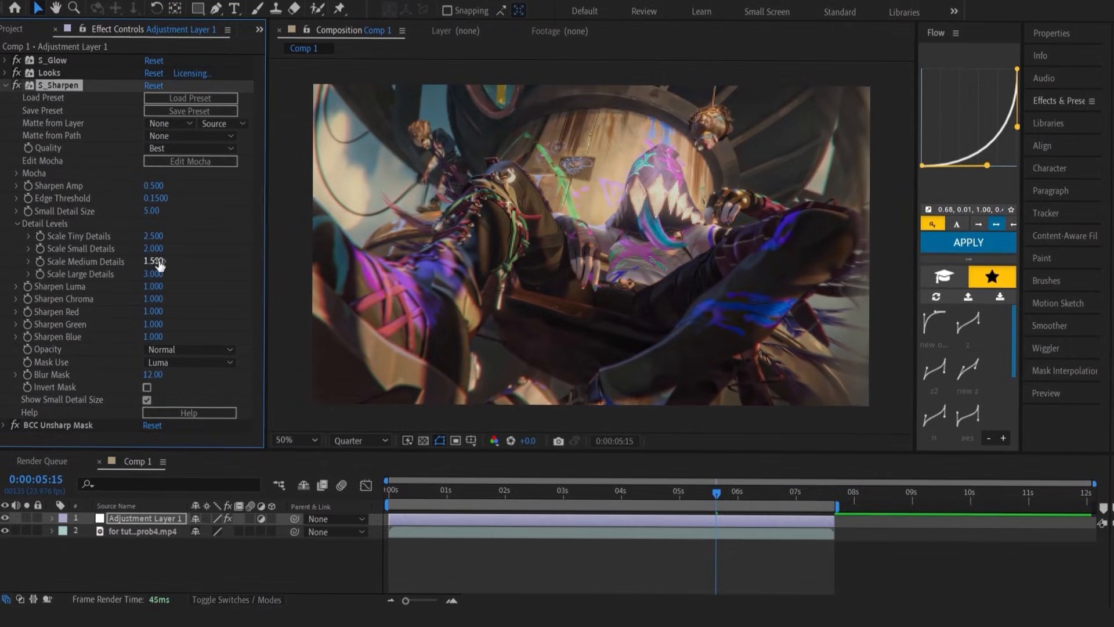
pyautogui.click(9, 84)
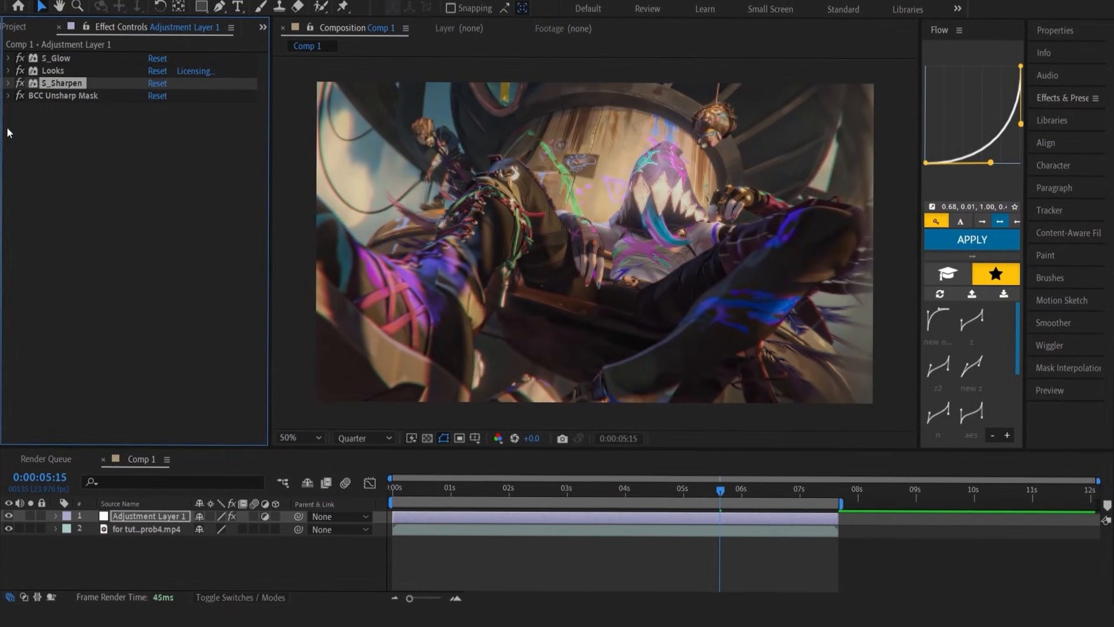
# Set the BCC Unsharp Mask radius to 15 and amount to 120, and collapse its settings
pyautogui.click(6, 97)
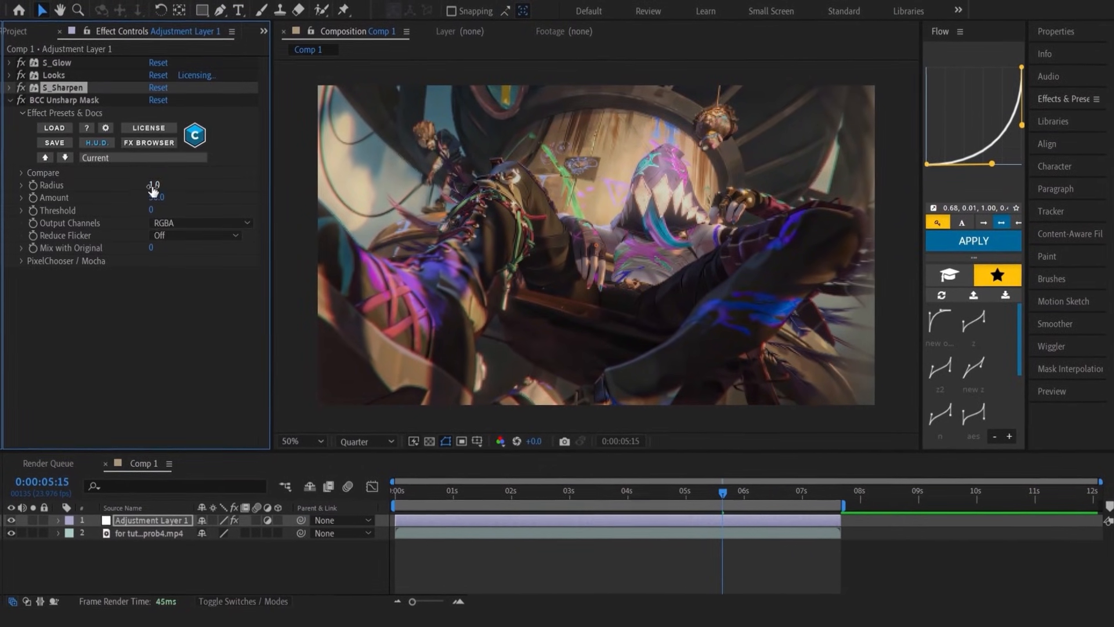
pyautogui.write('15')
pyautogui.press('Return')
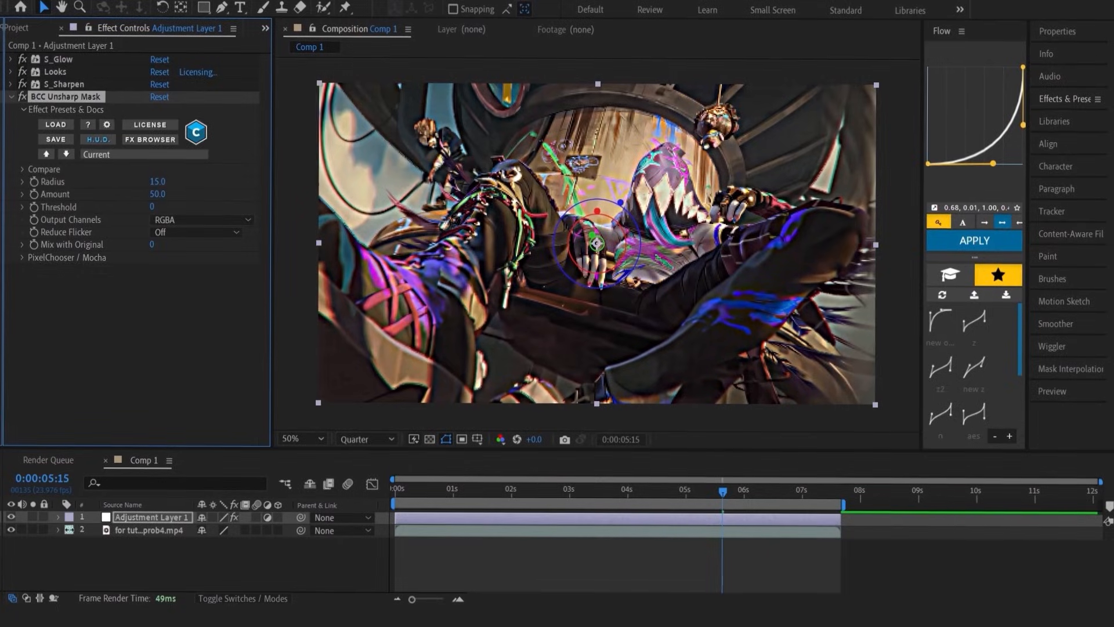
pyautogui.click(155, 195)
pyautogui.write('120')
pyautogui.press('Return')
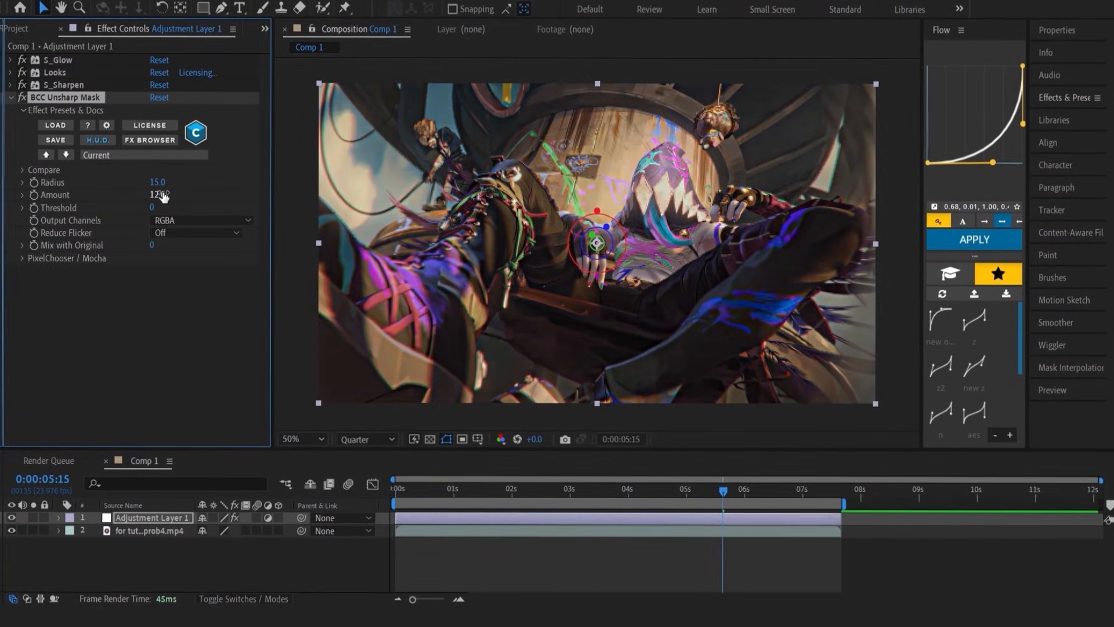
pyautogui.click(11, 98)
# Open the Looks effect's look for editing in Magic Bullet Looks and hide the scopes
pyautogui.click(9, 73)
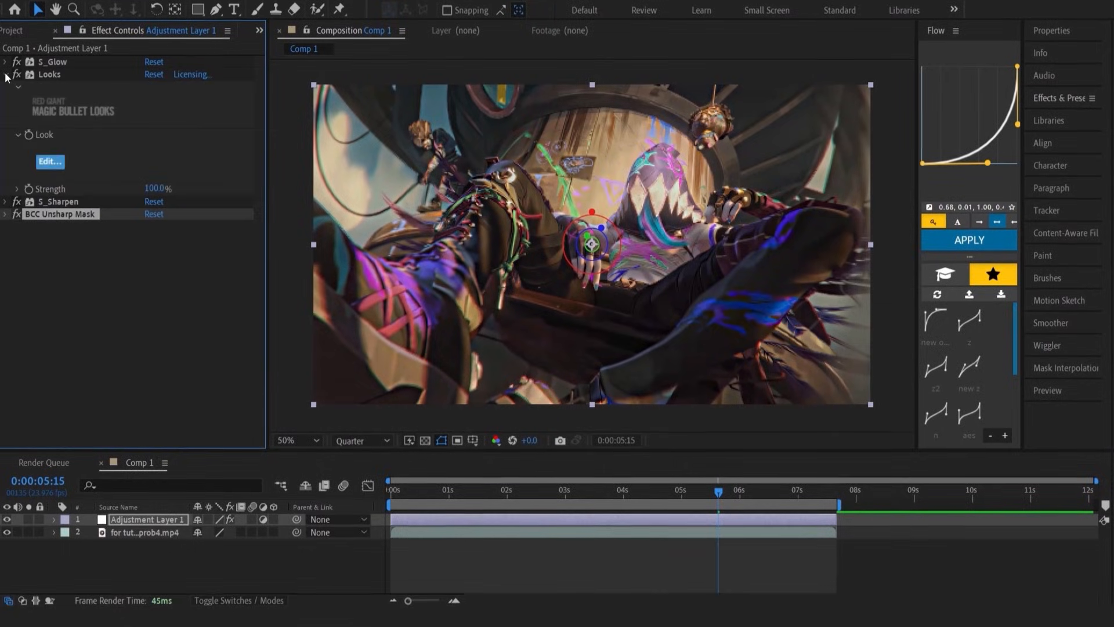
pyautogui.click(52, 162)
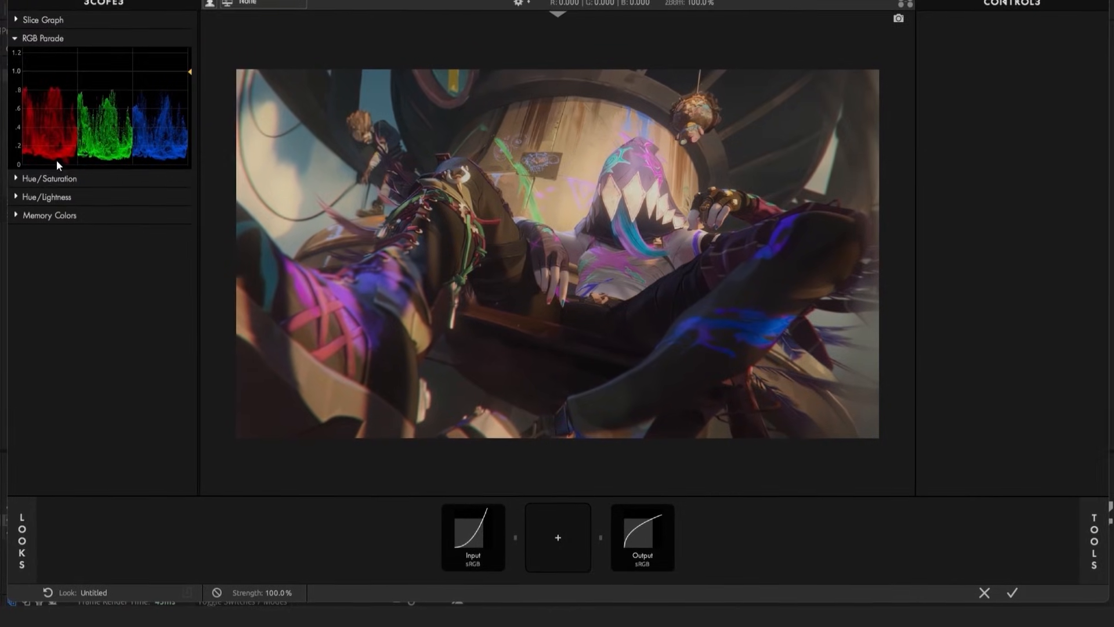
pyautogui.click(50, 4)
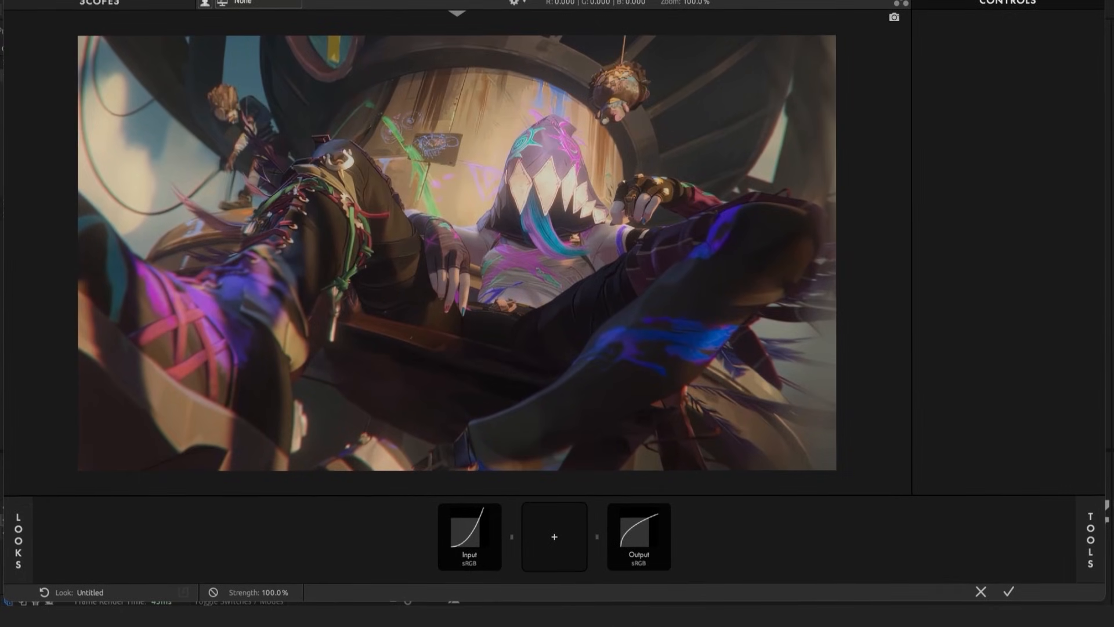
# Add Lens Vignette, Print Bleach Bypass and Mojo II to the look, placing Mojo II after Print Bleach Bypass
pyautogui.click(1100, 528)
pyautogui.scroll(-1, 1064, 397)
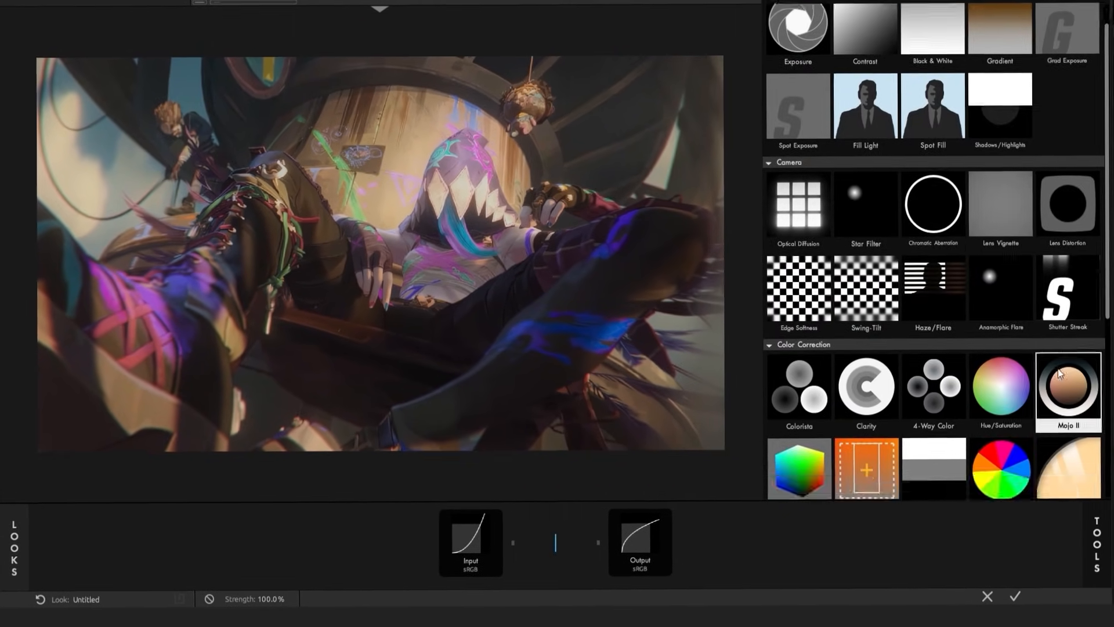
pyautogui.scroll(1, 1060, 390)
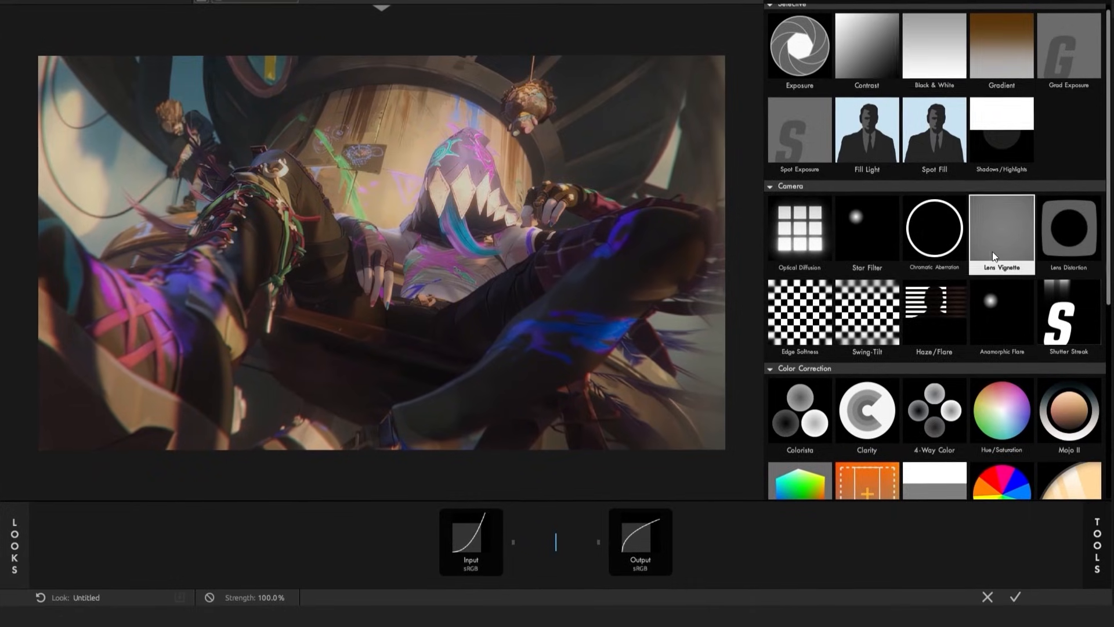
pyautogui.doubleClick(995, 255)
pyautogui.scroll(-5, 996, 256)
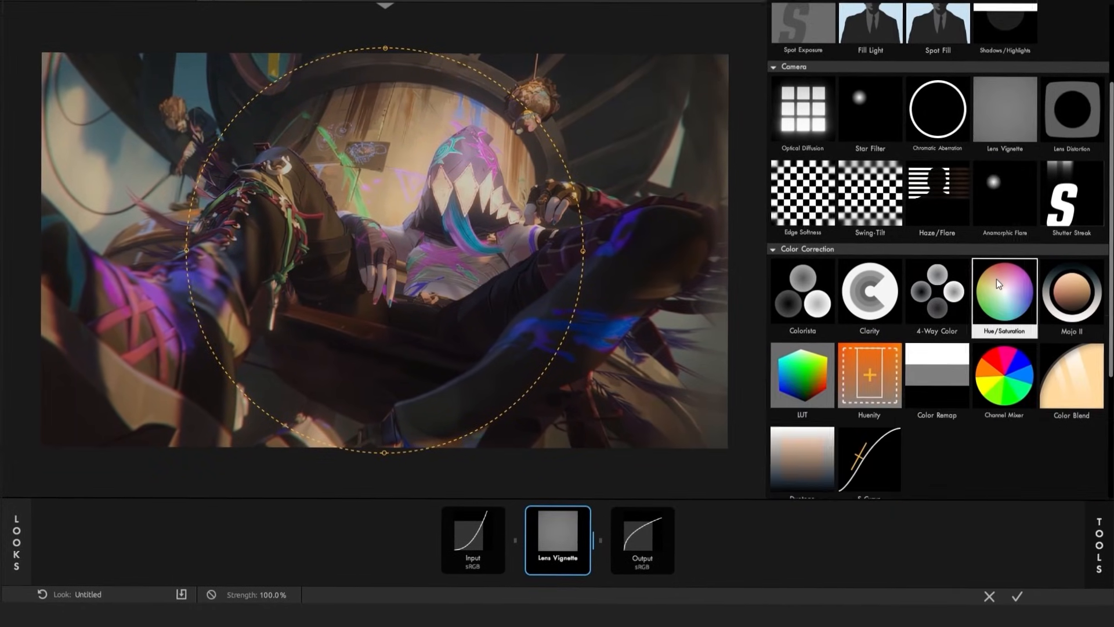
pyautogui.doubleClick(1081, 433)
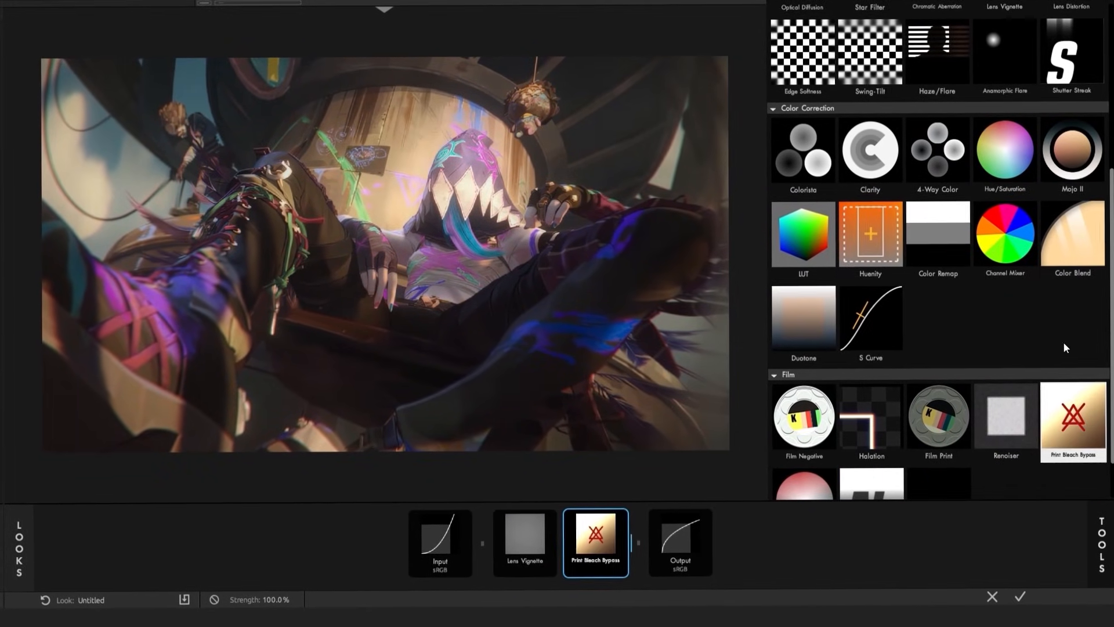
pyautogui.doubleClick(1071, 152)
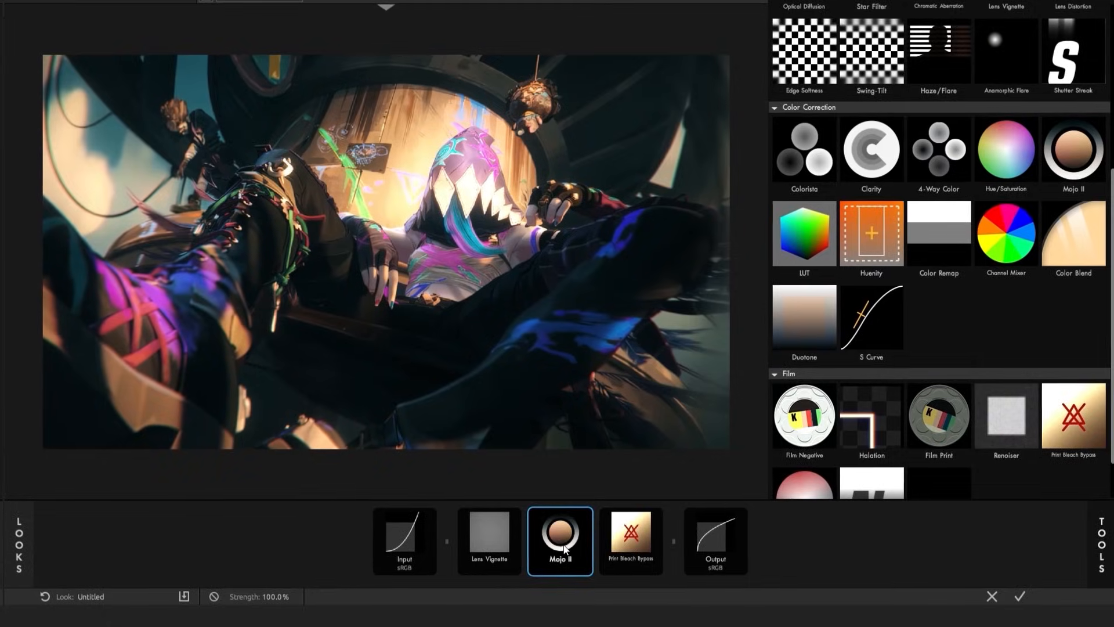
pyautogui.moveTo(558, 540); pyautogui.dragTo(629, 539)
# Set the Lens Vignette strength to 100% and its vignette amount to 45%
pyautogui.click(495, 541)
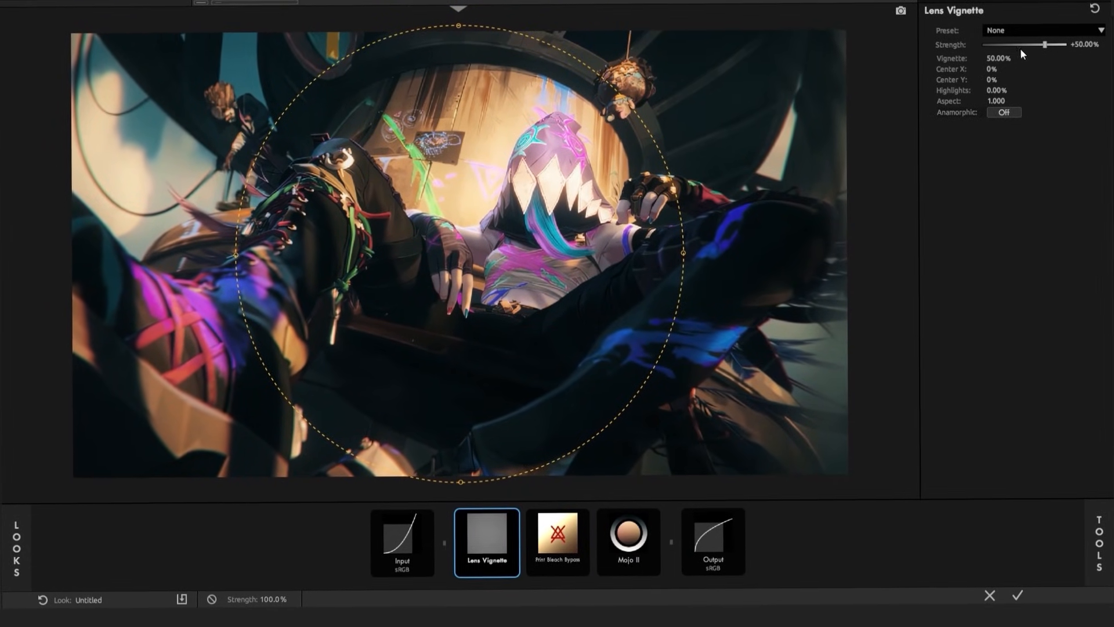
pyautogui.moveTo(1045, 45); pyautogui.dragTo(1079, 46)
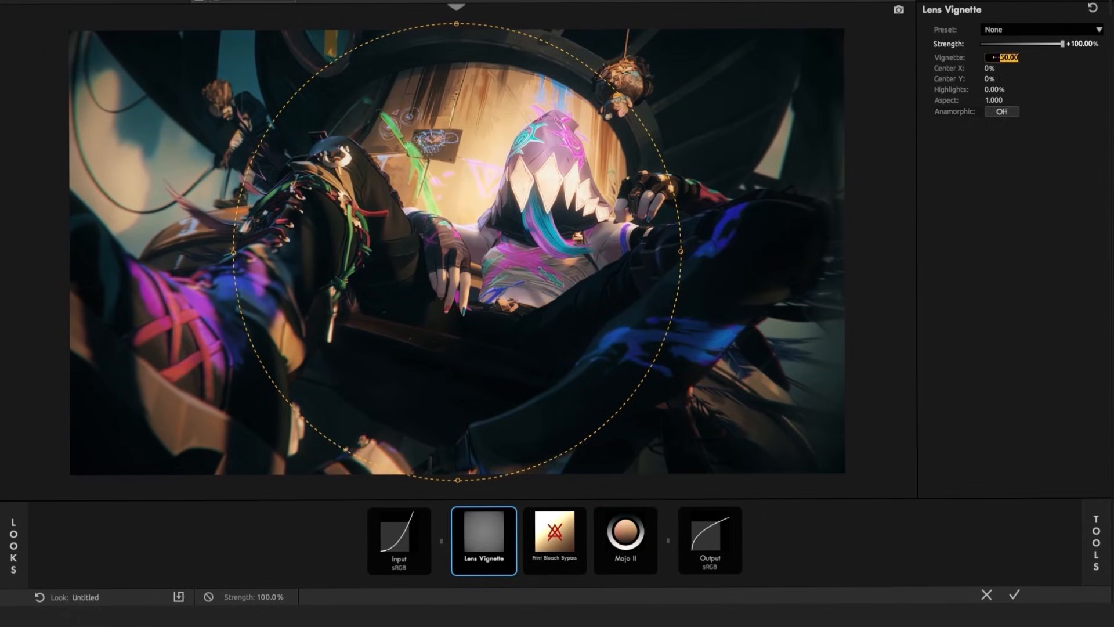
pyautogui.write('4')
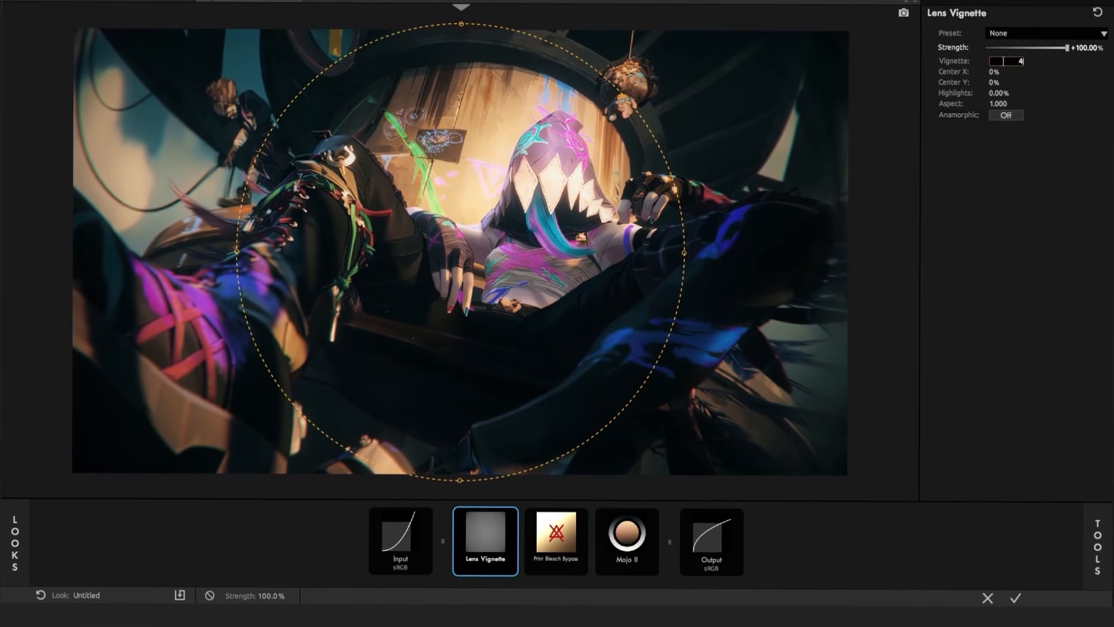
pyautogui.write('5')
pyautogui.press('Return')
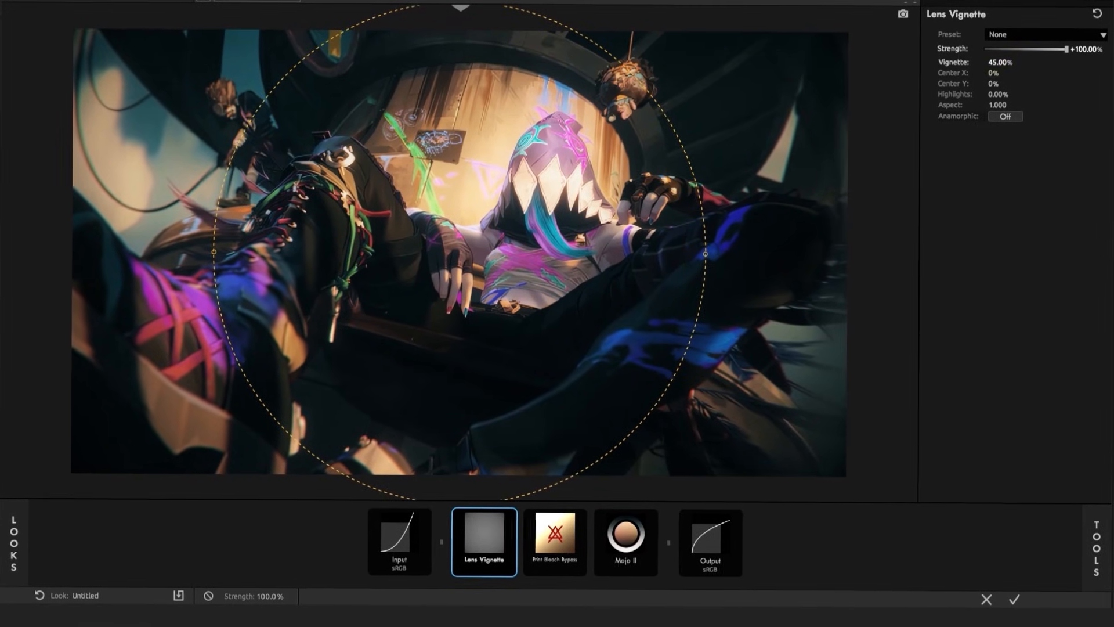
# Set the Lens Vignette's Center X to -1%, Center Y to -2% and Highlights to 50%
pyautogui.click(995, 72)
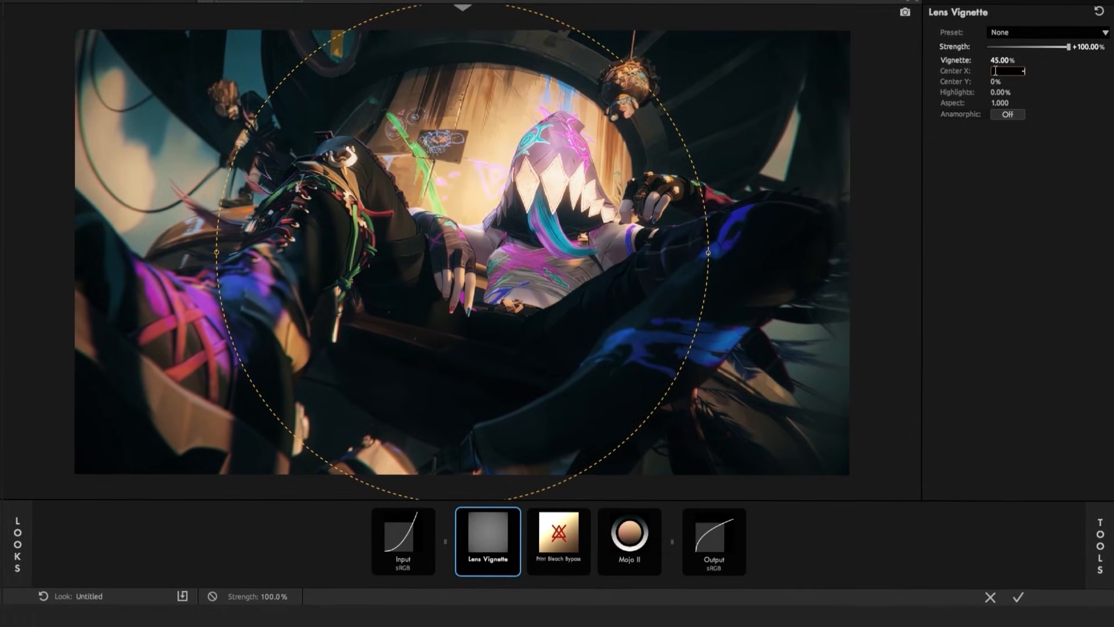
pyautogui.write('-1')
pyautogui.press('Return')
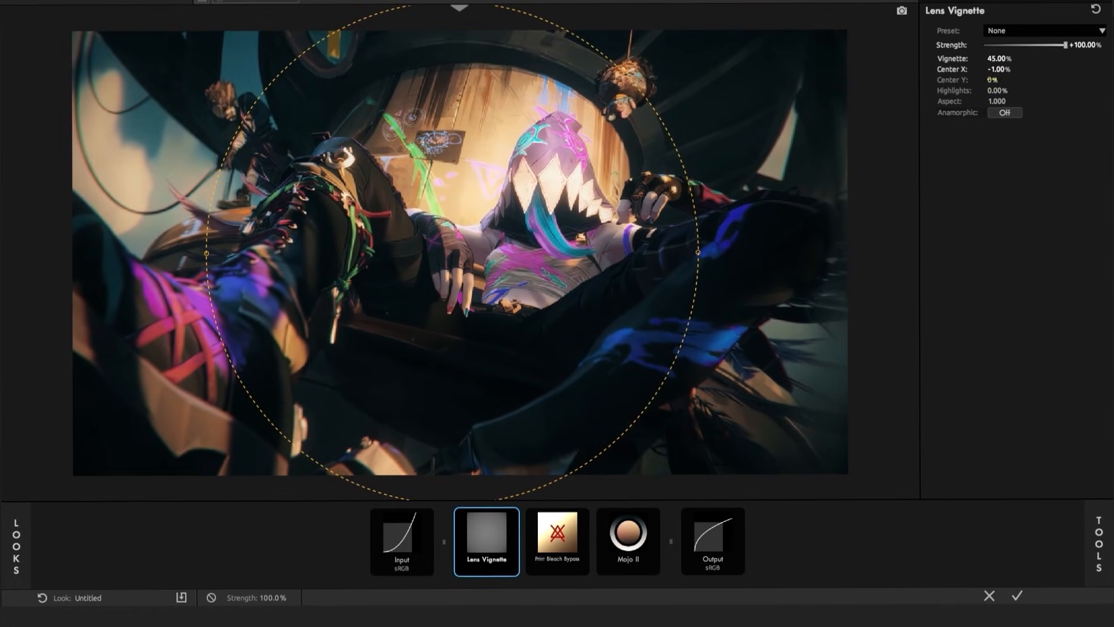
pyautogui.click(991, 78)
pyautogui.write('-2')
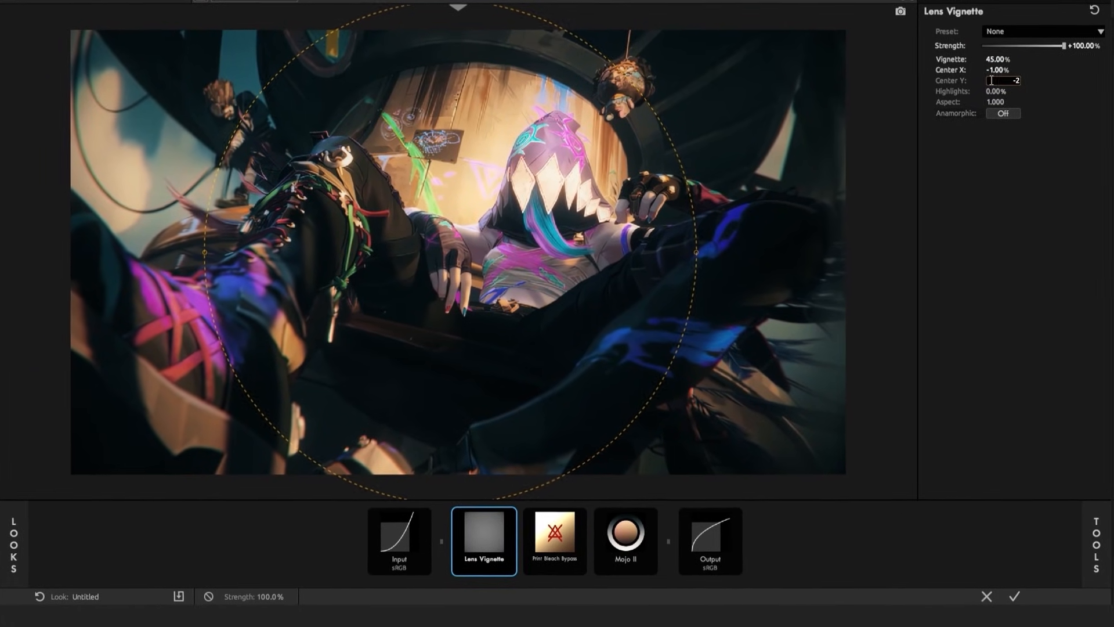
pyautogui.press('Return')
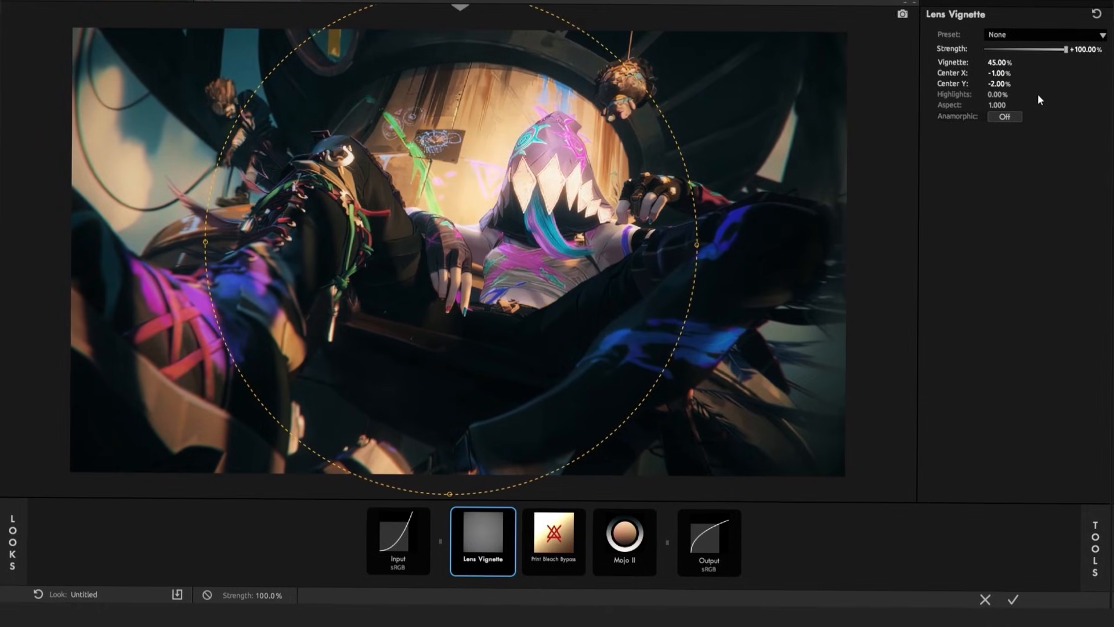
pyautogui.click(1006, 94)
pyautogui.write('50')
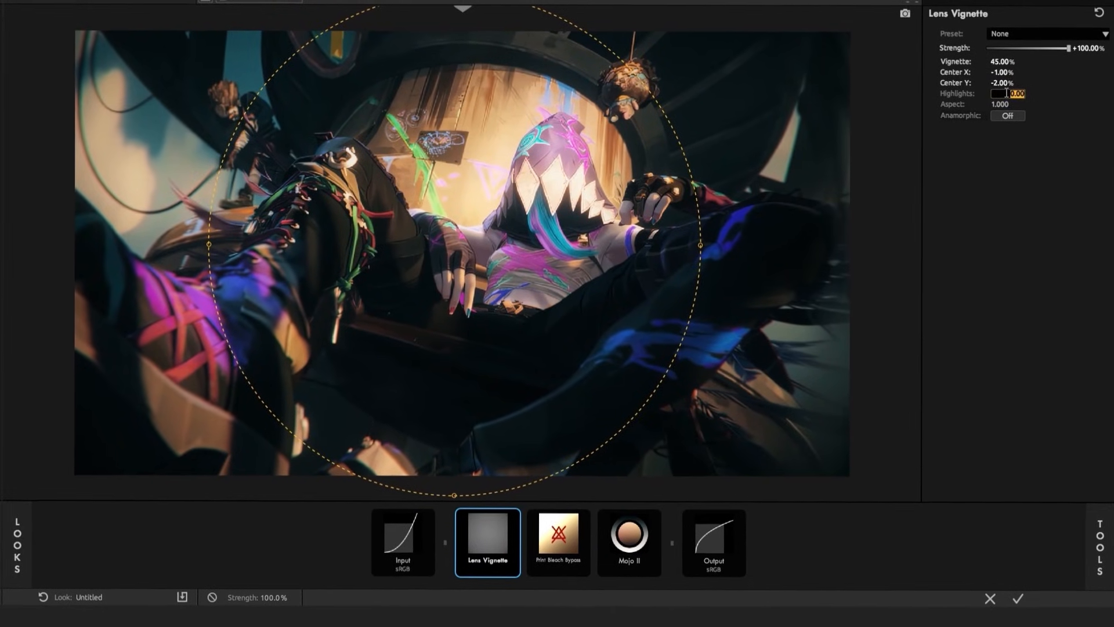
pyautogui.press('Return')
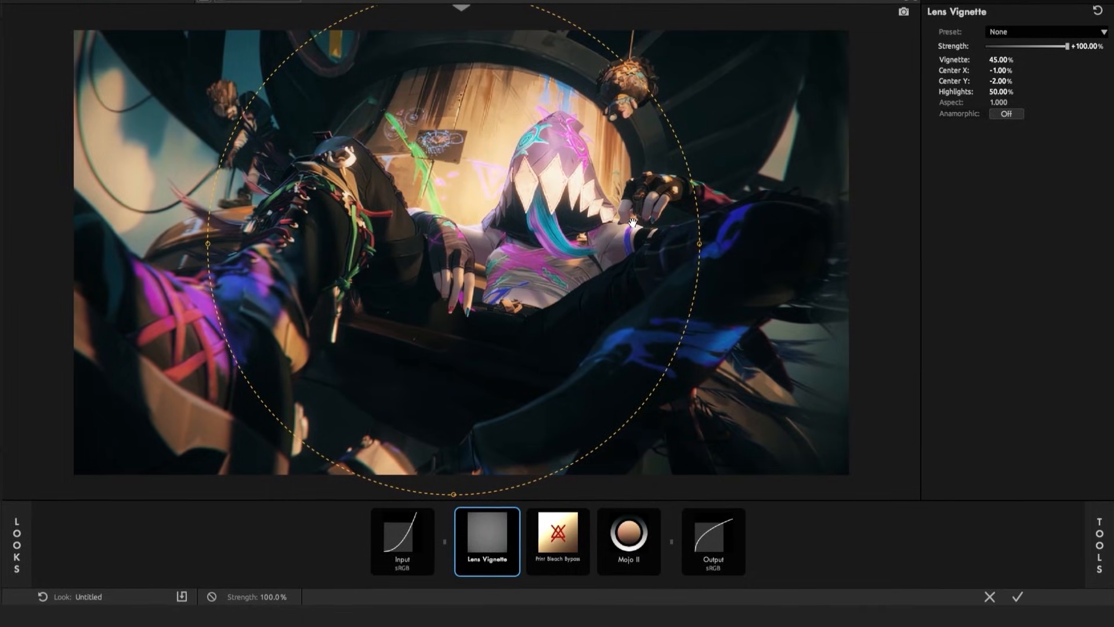
# Set the strength of the Mojo tool that follows Print Bleach Bypass to 50%
pyautogui.click(573, 539)
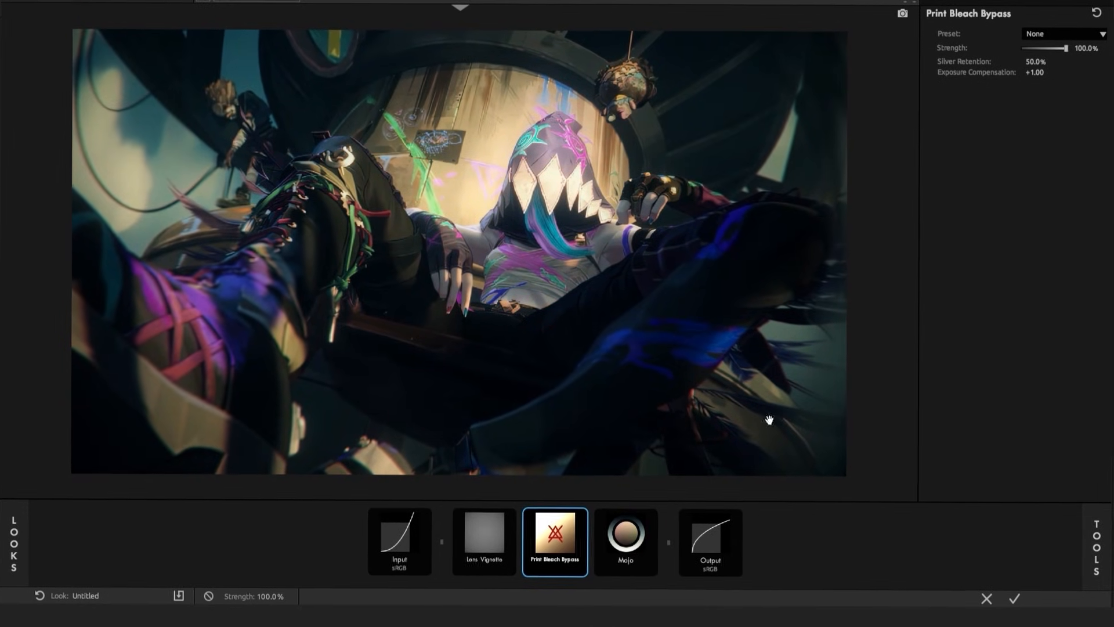
pyautogui.click(626, 540)
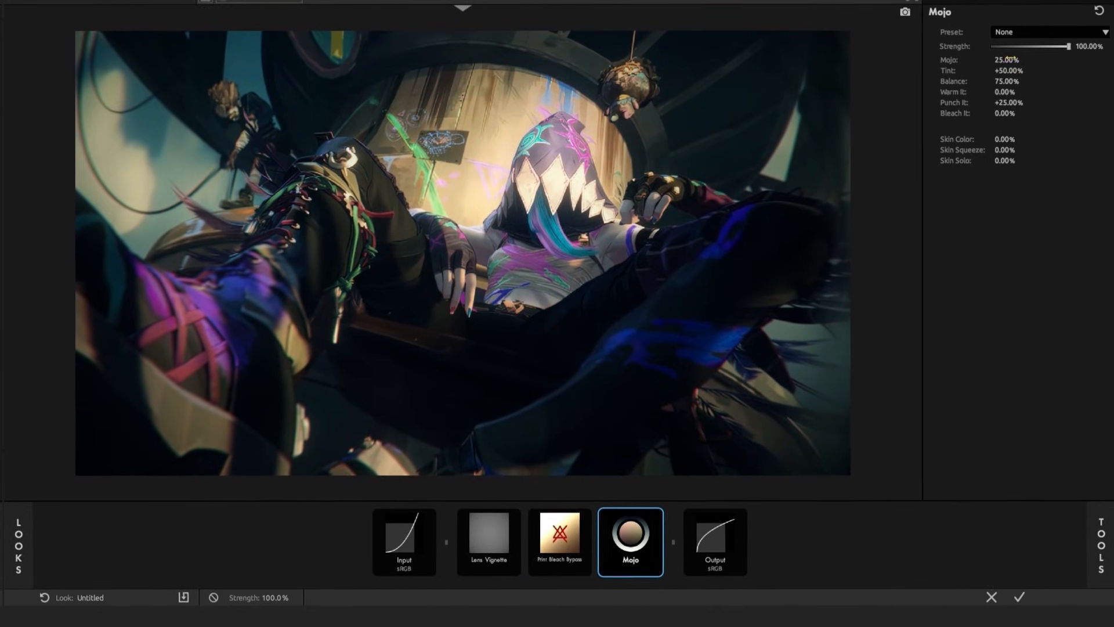
pyautogui.doubleClick(1008, 59)
pyautogui.press('Return')
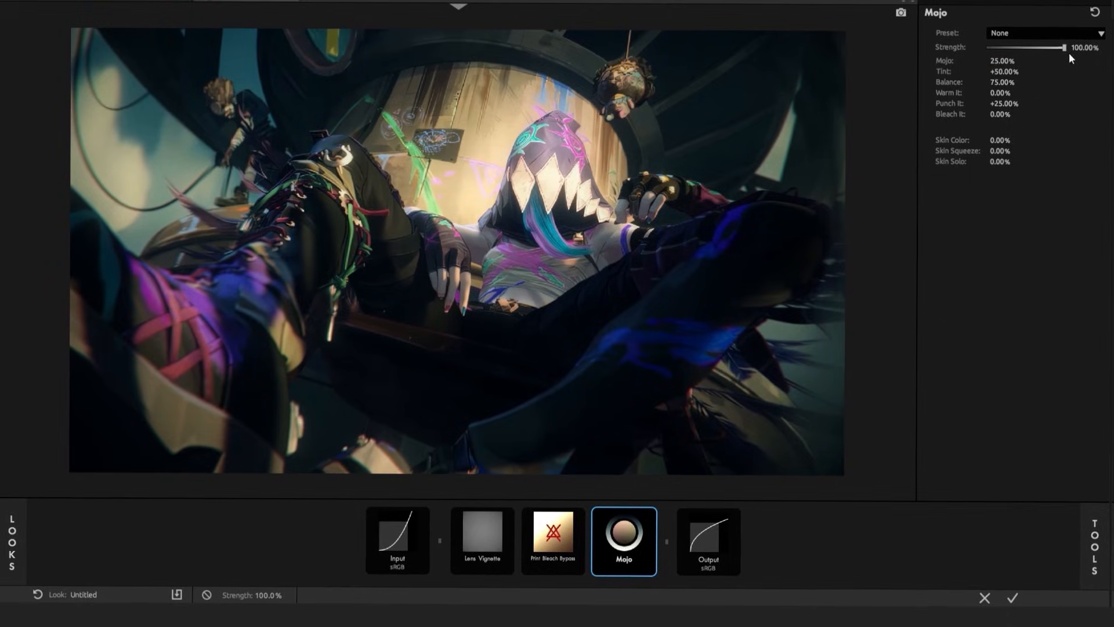
pyautogui.doubleClick(1083, 48)
pyautogui.write('5')
pyautogui.press('Return')
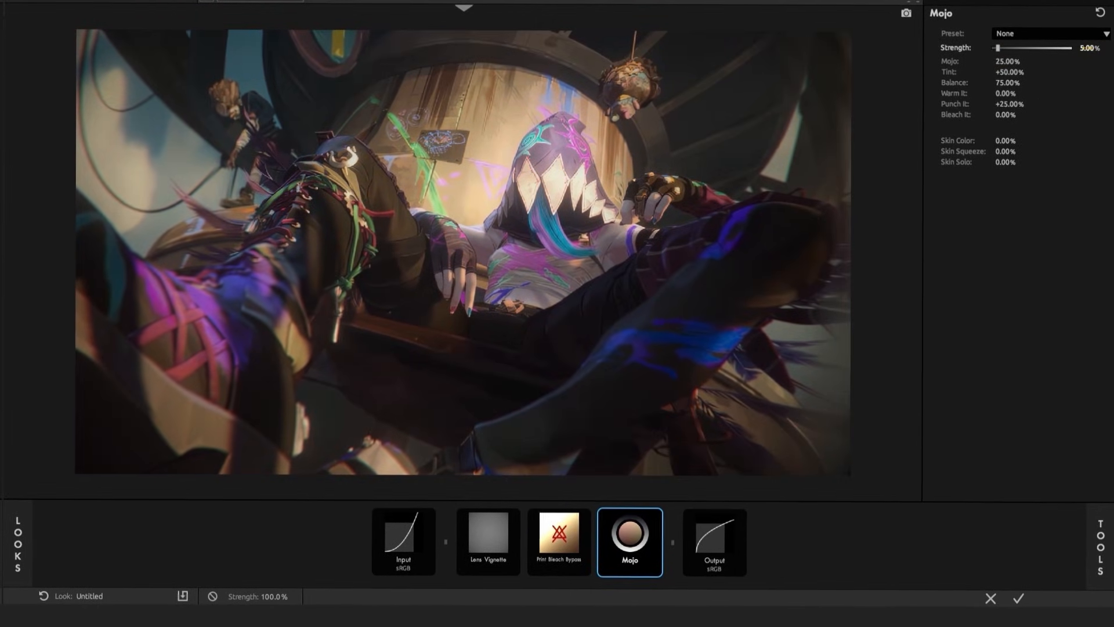
pyautogui.doubleClick(1087, 47)
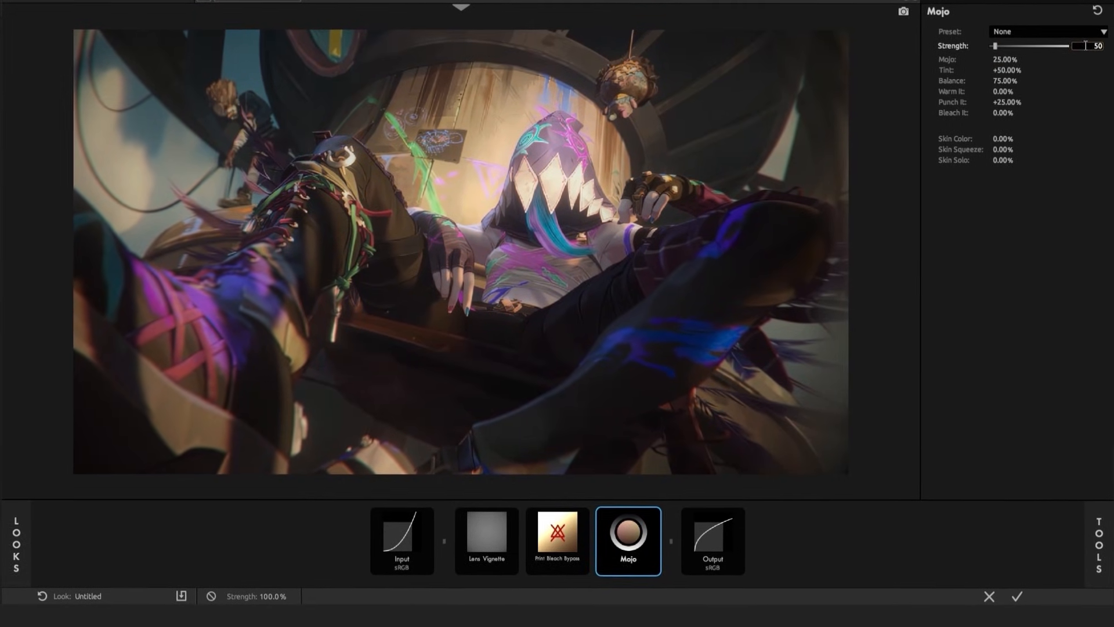
pyautogui.write('50')
pyautogui.press('Return')
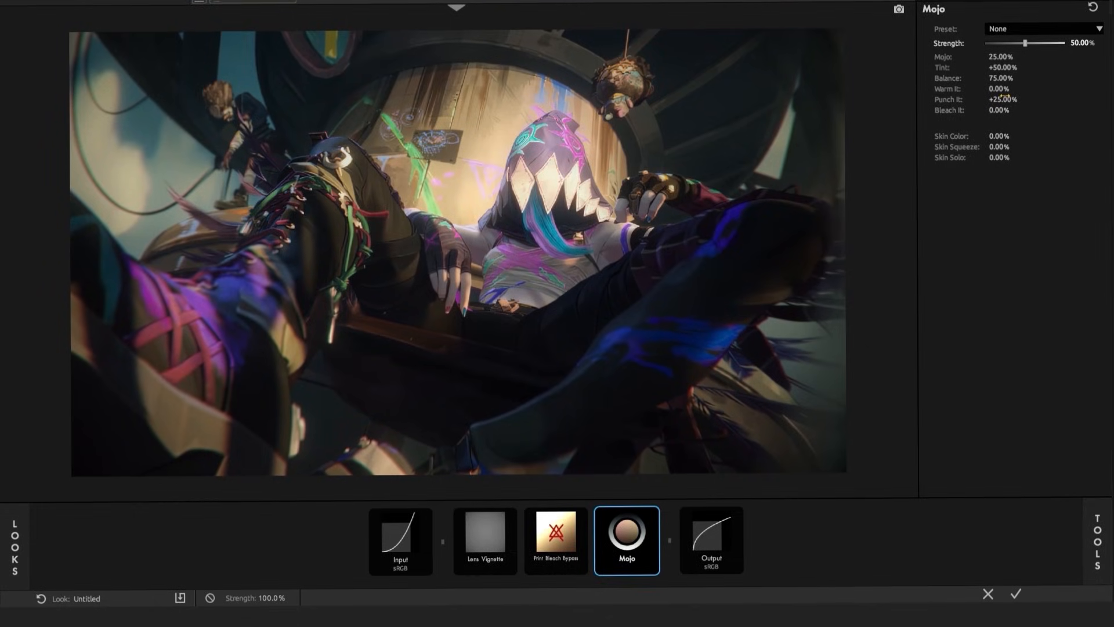
# Set Mojo's Warm It to 200%, apply the finished look to the adjustment layer and preview another frame
pyautogui.doubleClick(1006, 94)
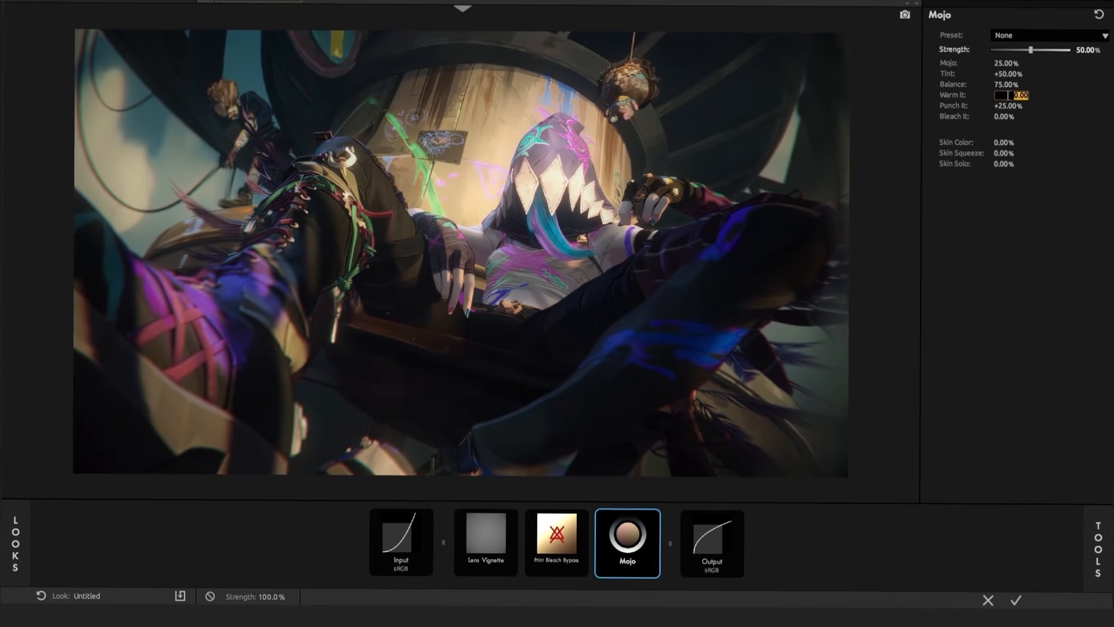
pyautogui.write('200')
pyautogui.press('Return')
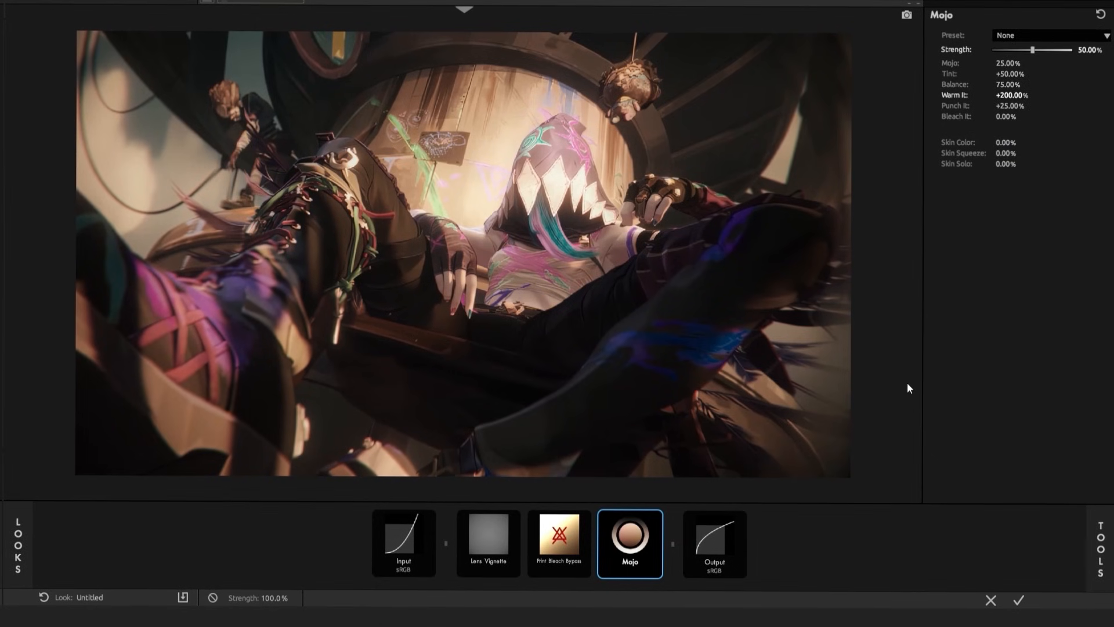
pyautogui.click(1017, 599)
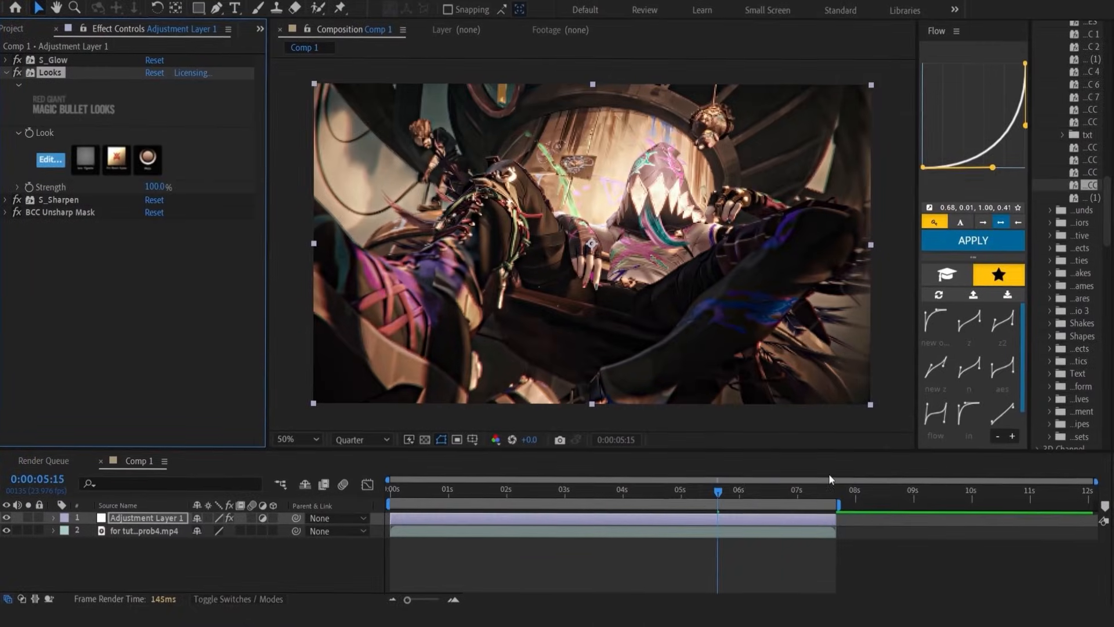
pyautogui.moveTo(718, 491); pyautogui.dragTo(668, 530)
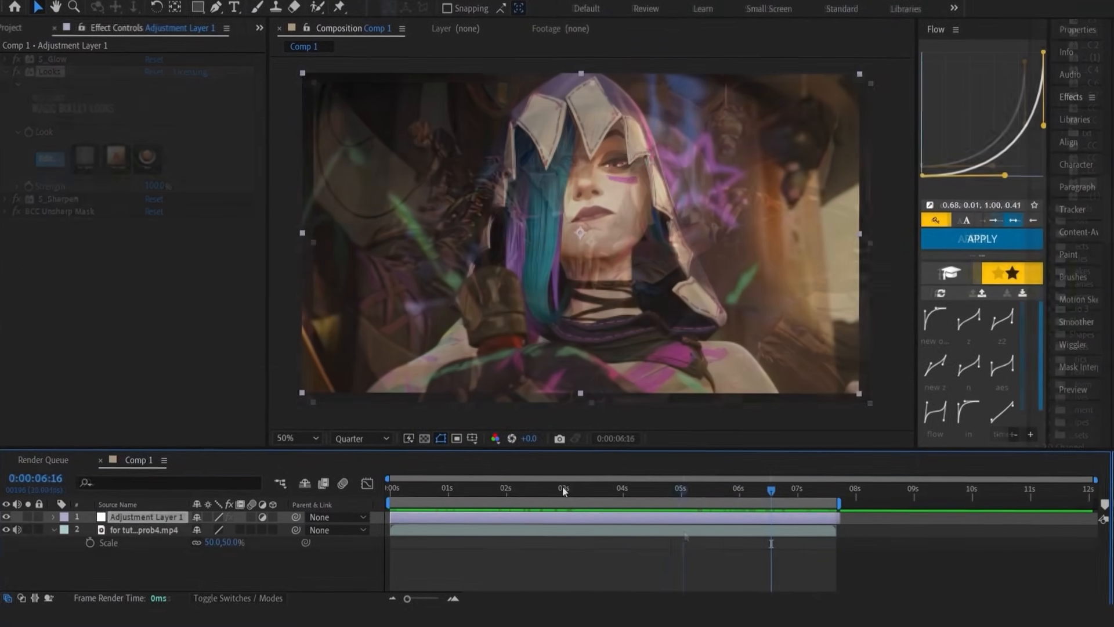
# Move the current time to 0:00:06:13, add S_Sharpen to the empty Adjustment Layer 1 and collapse its settings
pyautogui.moveTo(617, 488); pyautogui.dragTo(769, 518)
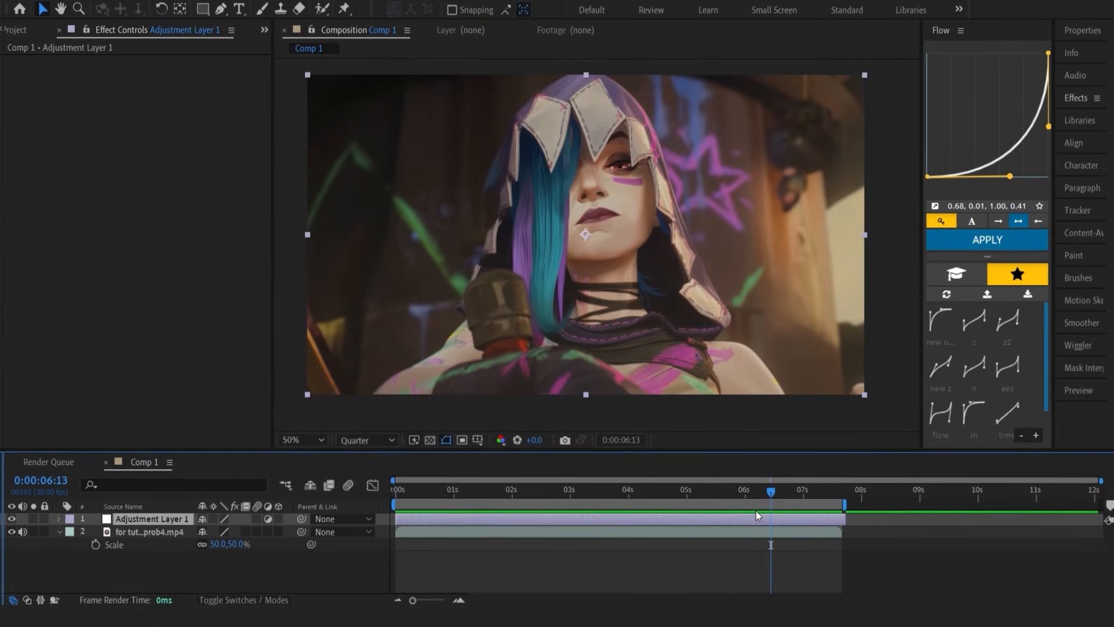
pyautogui.hotkey('ctrl', 'space')
pyautogui.write('sha')
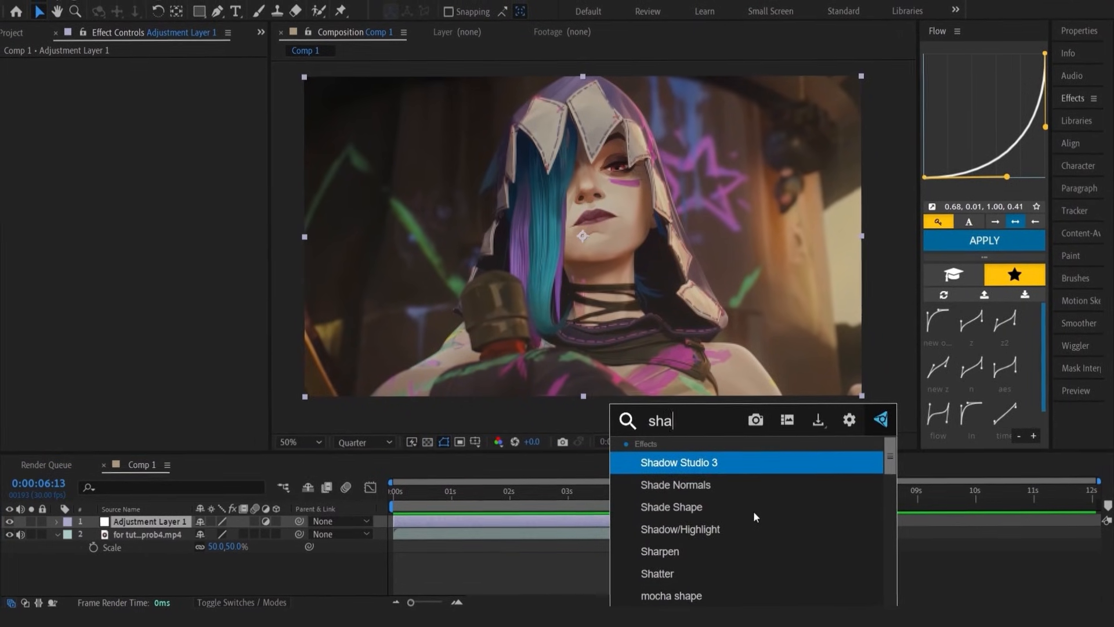
pyautogui.write('r')
pyautogui.press('Escape')
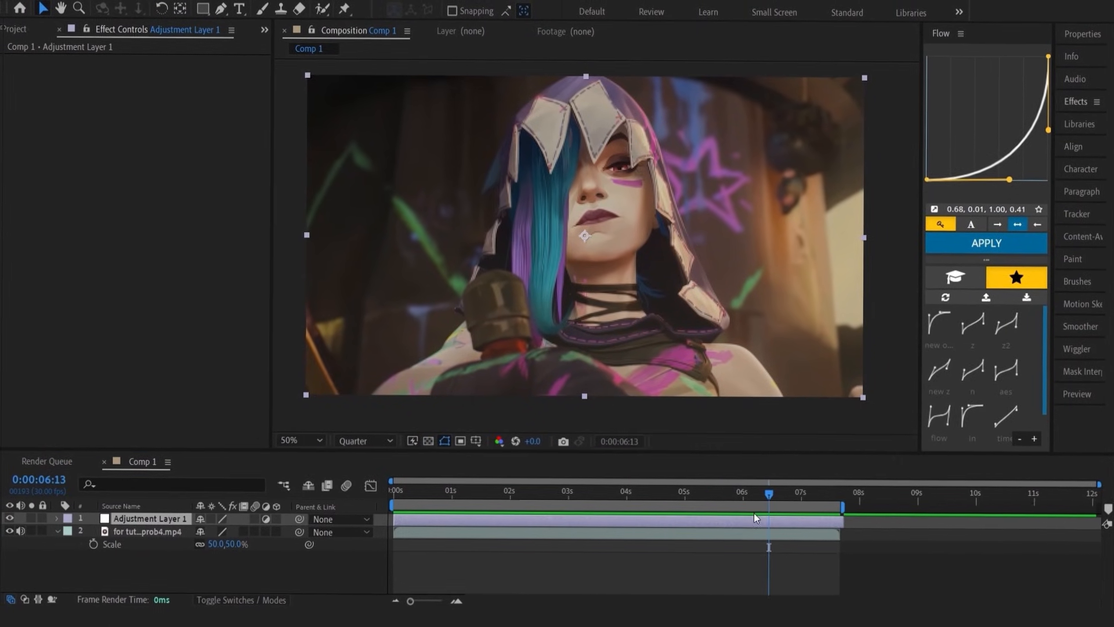
pyautogui.click(9, 59)
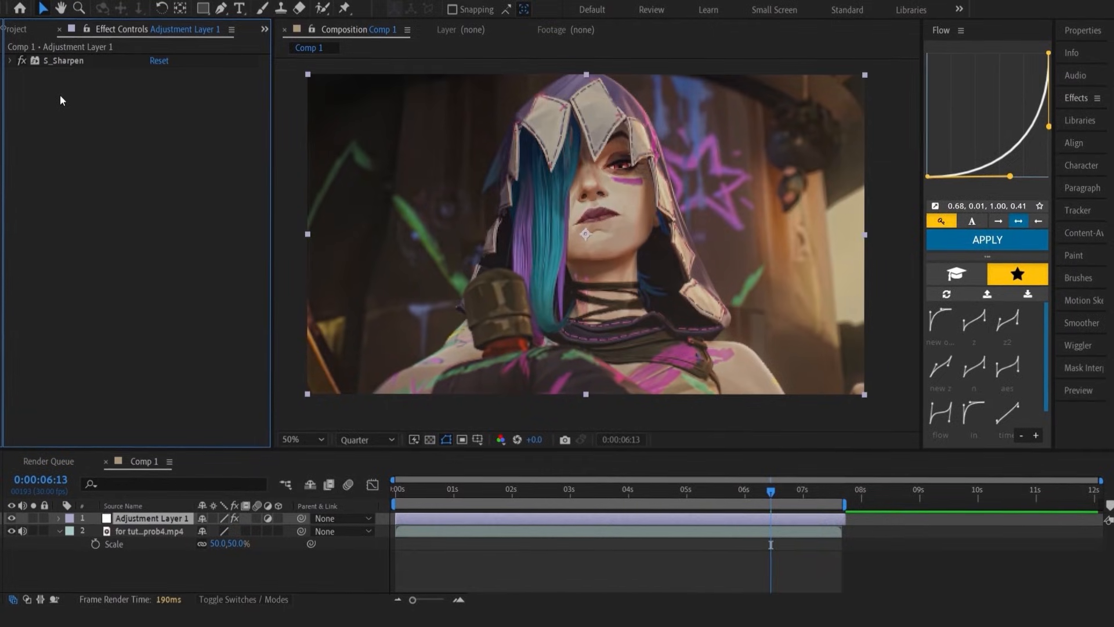
# Add BCC Unsharp Mask to the adjustment layer after S_Sharpen and collapse its settings
pyautogui.hotkey('ctrl', 'space')
pyautogui.write('bcc')
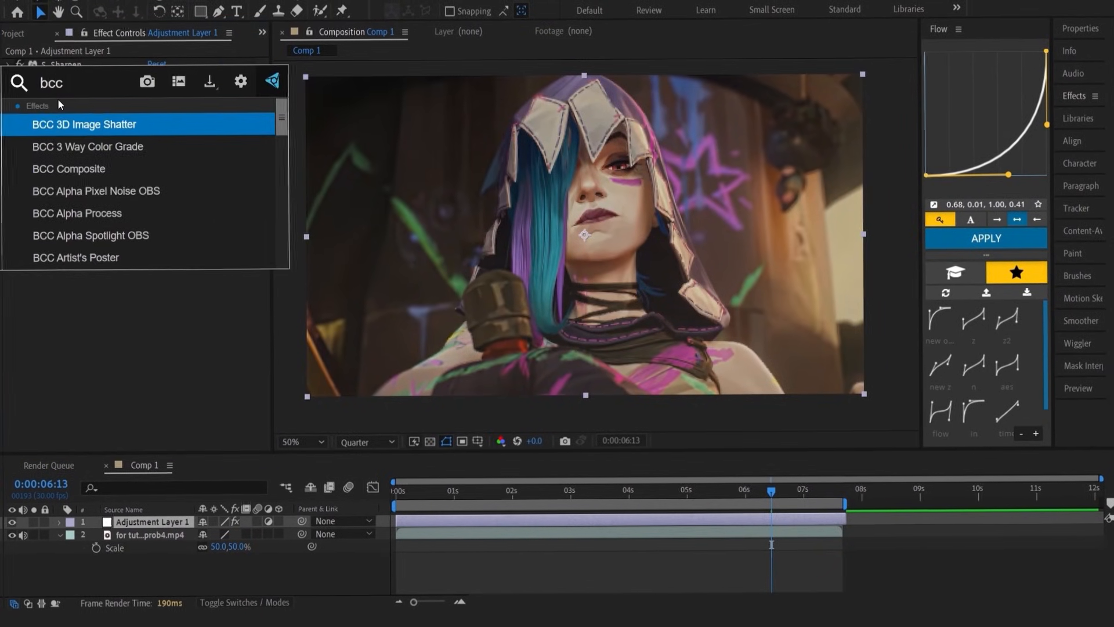
pyautogui.write(' uns')
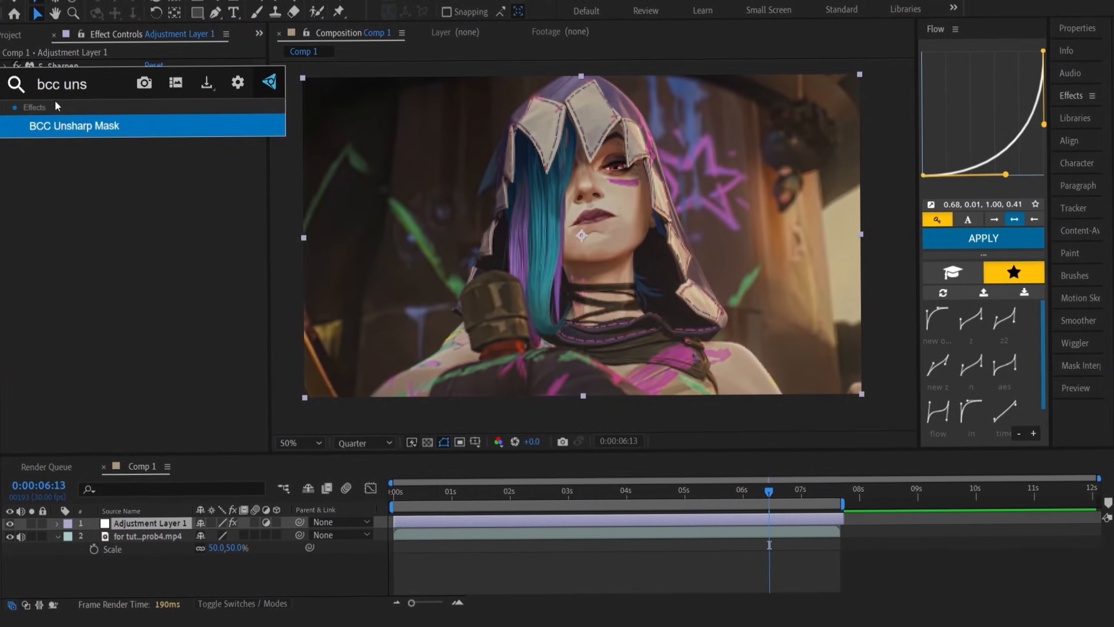
pyautogui.press('Return')
pyautogui.click(7, 72)
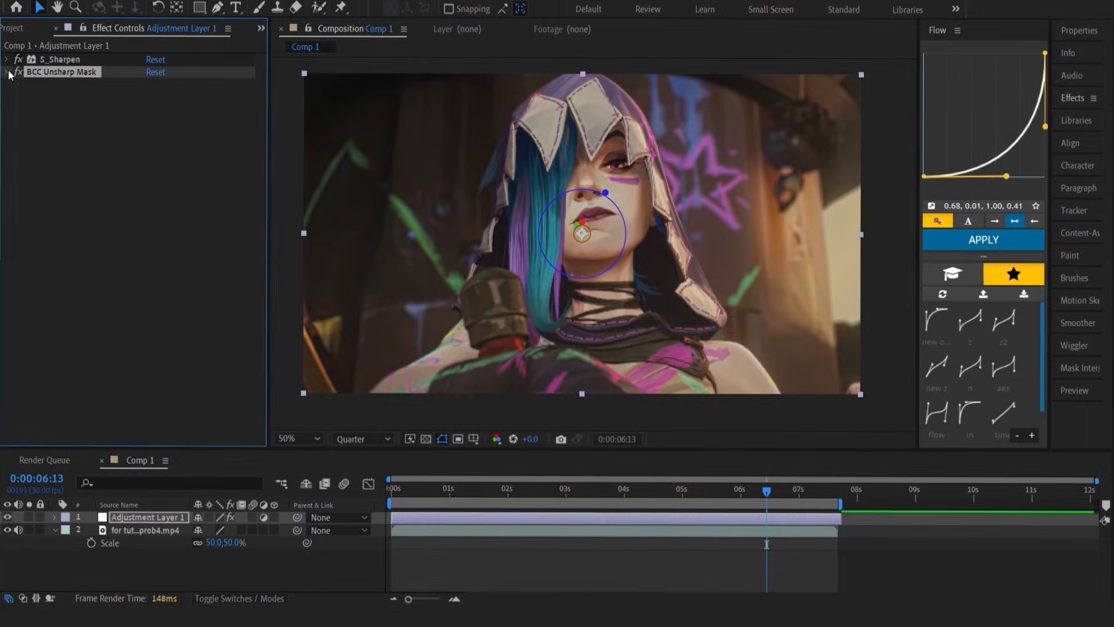
# Add two Looks effects to the adjustment layer and collapse the settings of both
pyautogui.write('look')
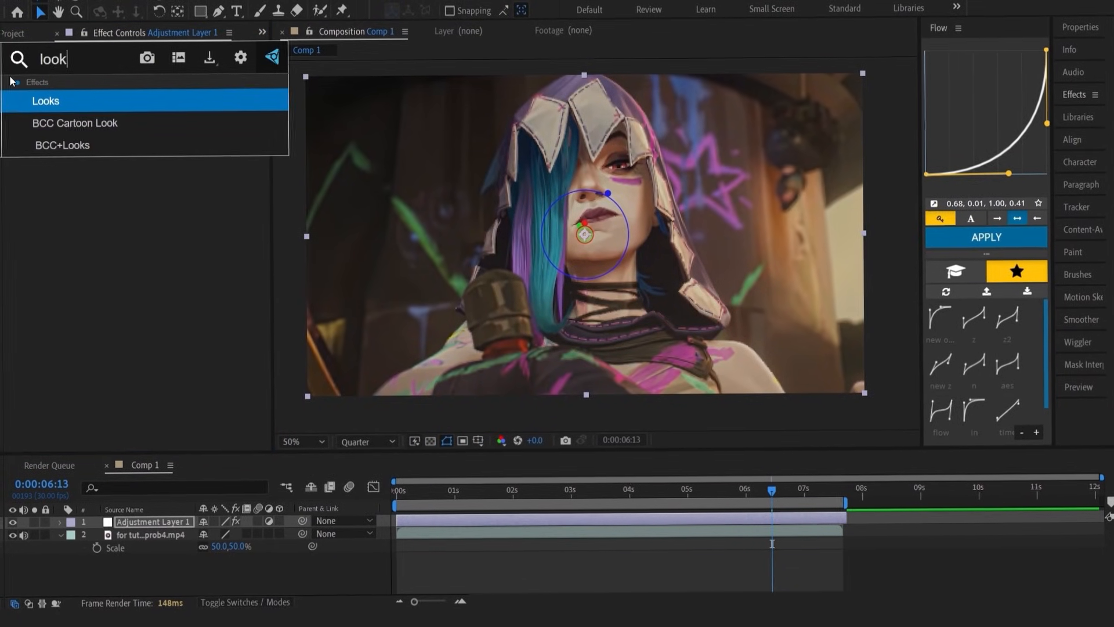
pyautogui.press('Return')
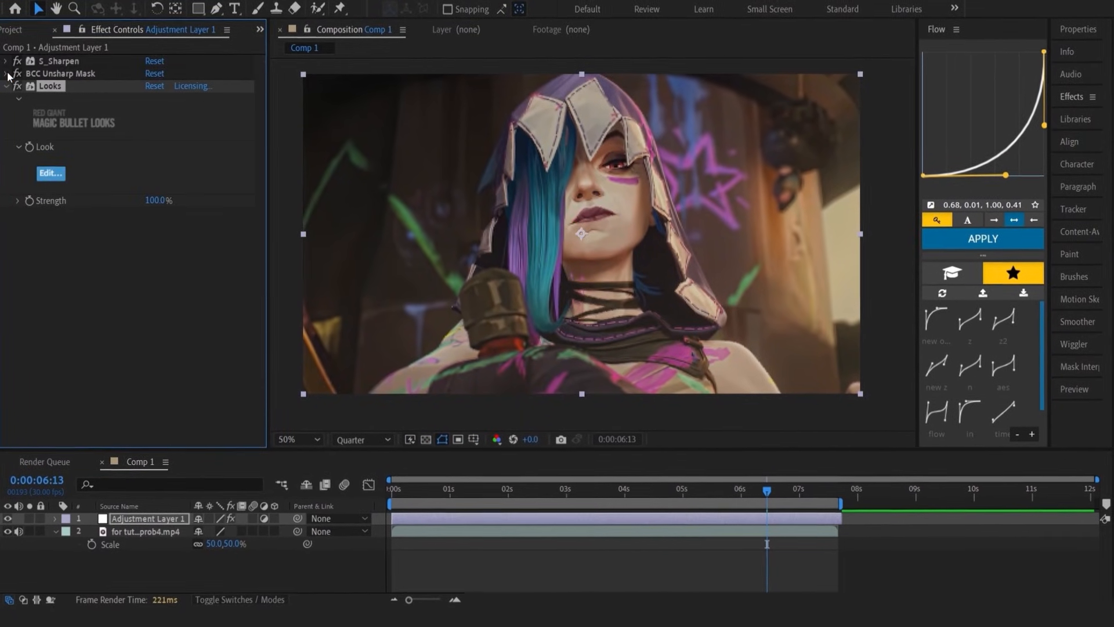
pyautogui.hotkey('ctrl', 'space')
pyautogui.write('loo')
pyautogui.press('Return')
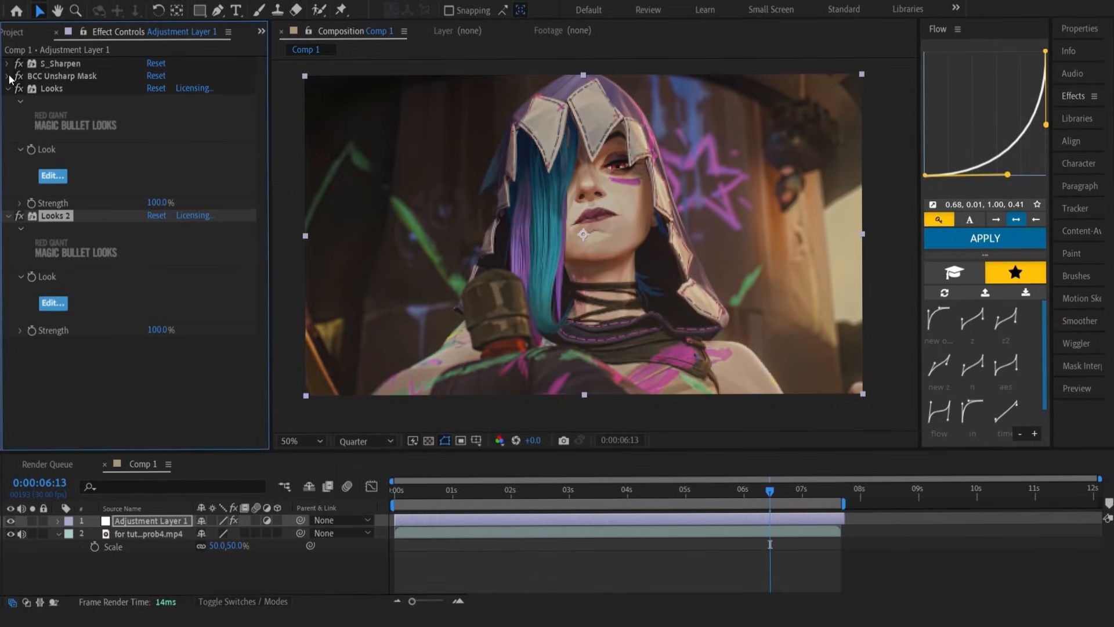
pyautogui.click(9, 92)
pyautogui.click(8, 102)
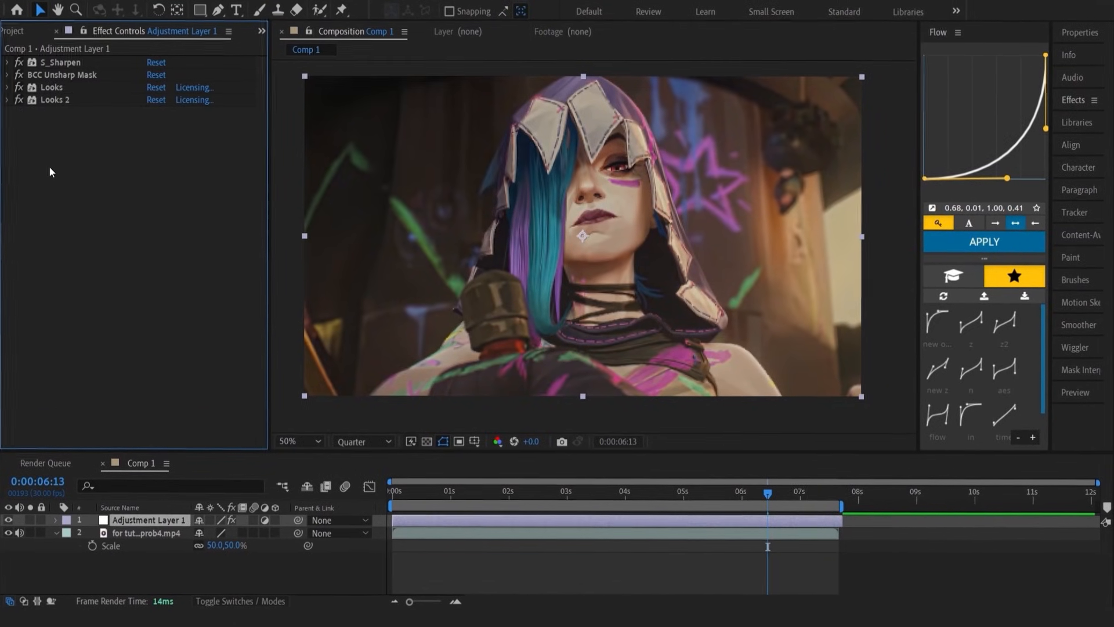
# Add S_Glow to the adjustment layer and set its Brightness to 0.7
pyautogui.click(50, 165)
pyautogui.hotkey('ctrl', 'space')
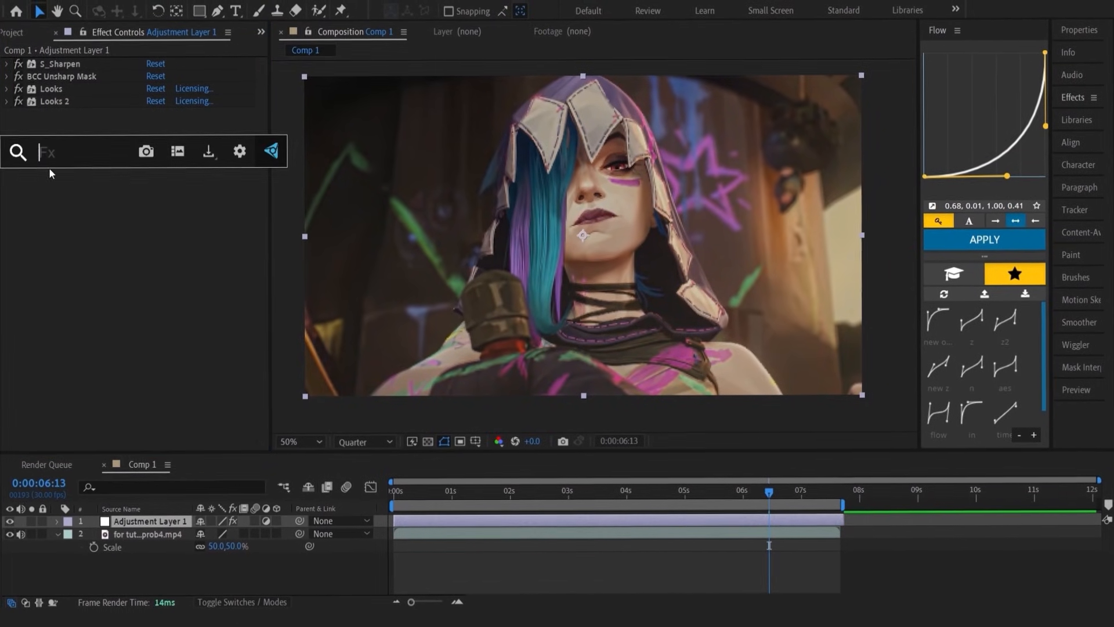
pyautogui.write('glo')
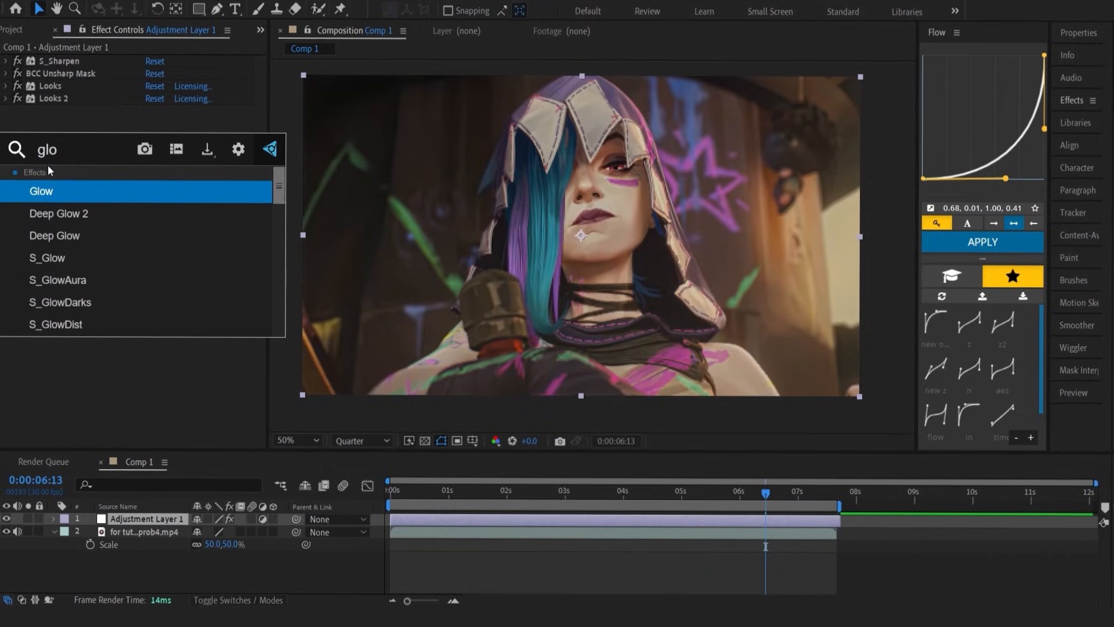
pyautogui.click(48, 256)
pyautogui.scroll(3, 19, 89)
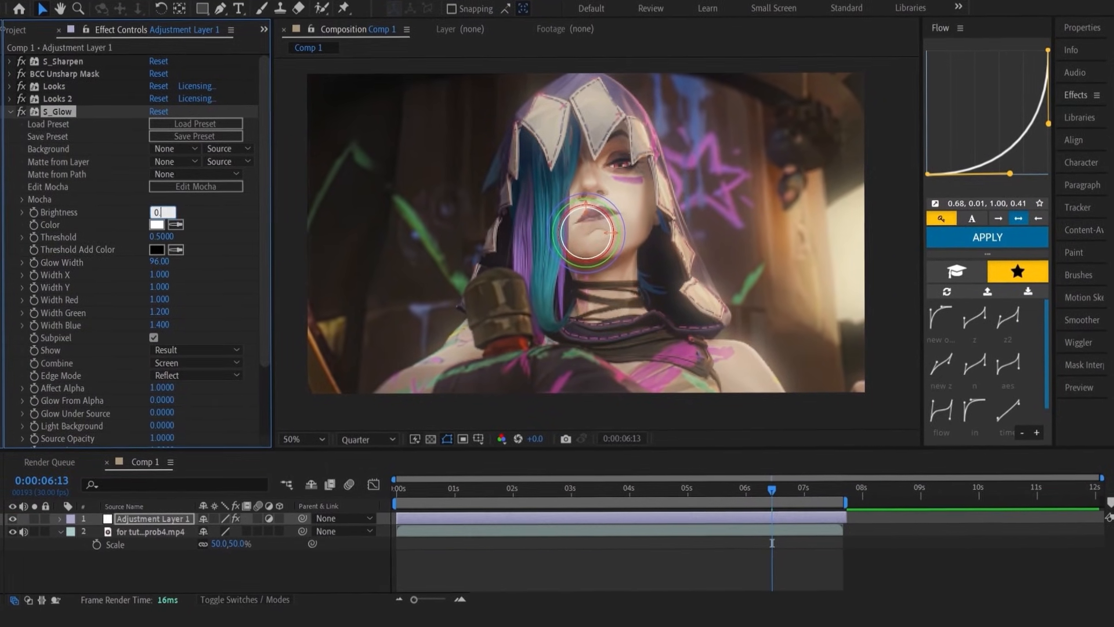
pyautogui.write('.7')
pyautogui.press('Return')
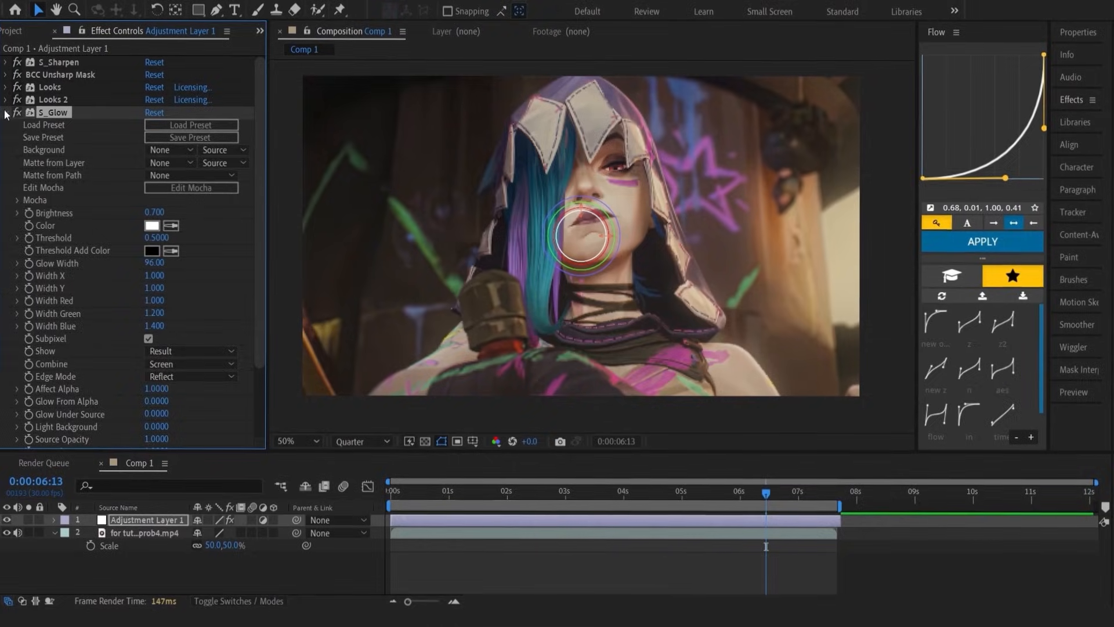
# Set S_Sharpen's Sharpen Amp to 0.6 and Small Detail Size to 4, leaving the effect's settings collapsed
pyautogui.click(6, 113)
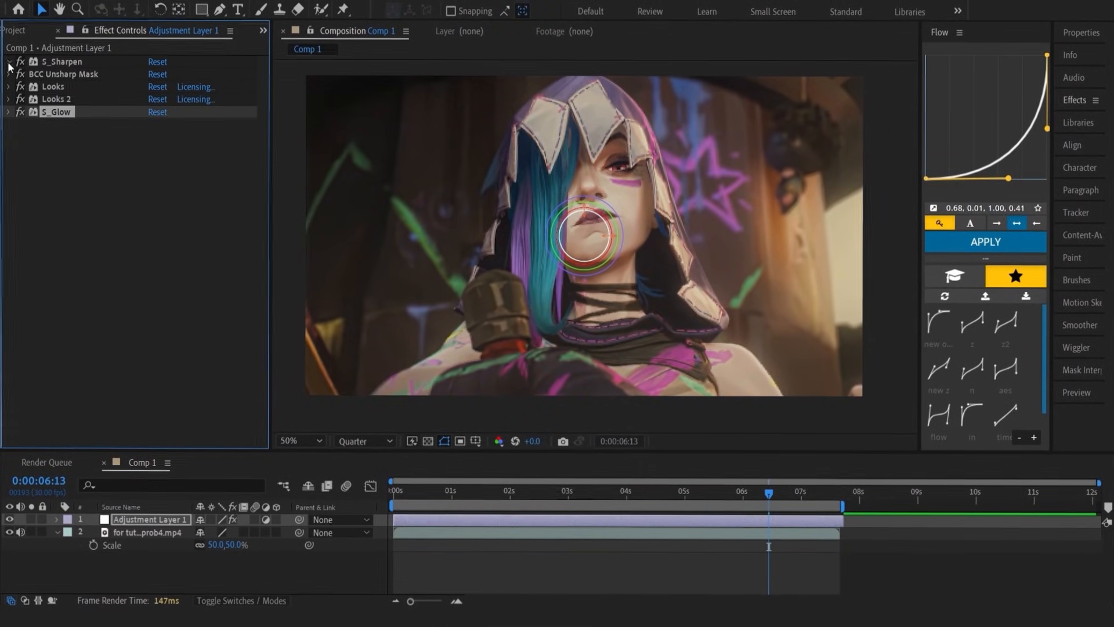
pyautogui.click(9, 62)
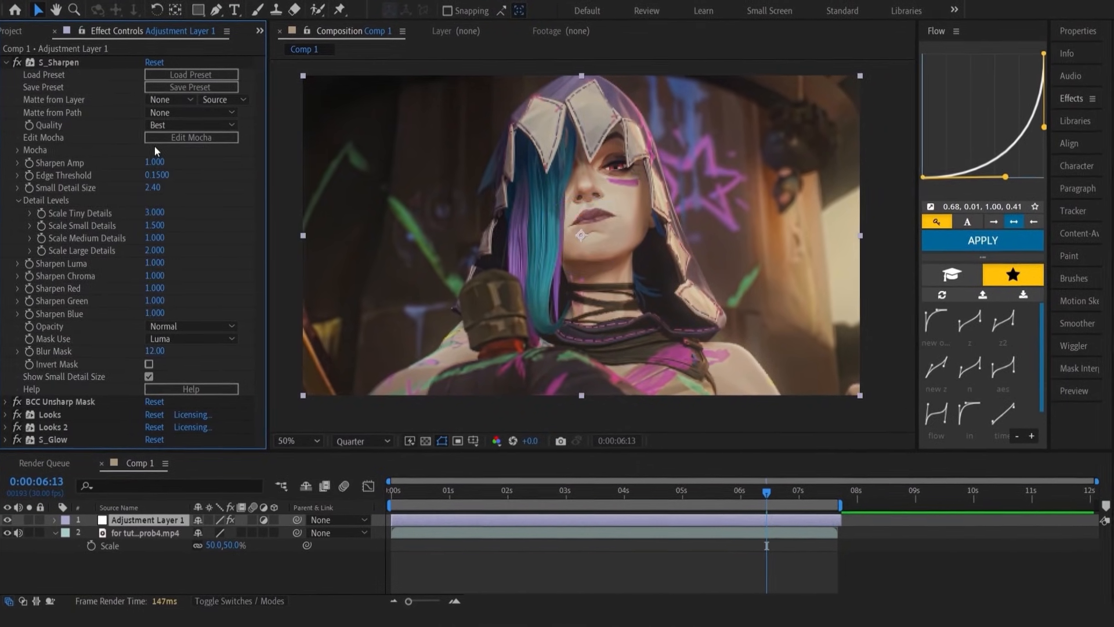
pyautogui.click(159, 163)
pyautogui.write('0')
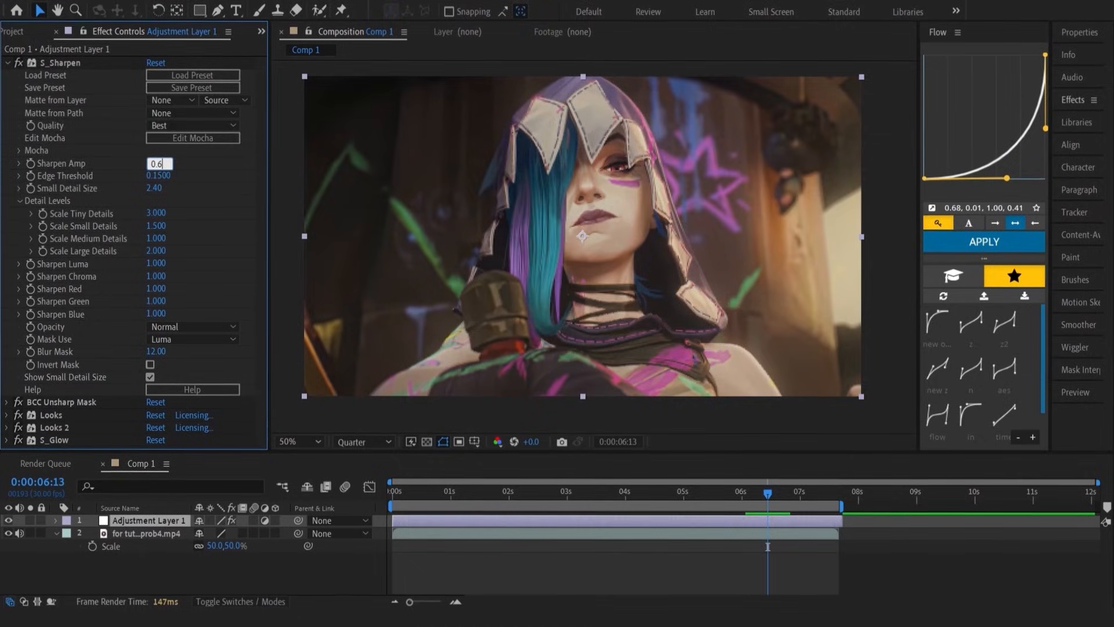
pyautogui.write('.6')
pyautogui.press('Return')
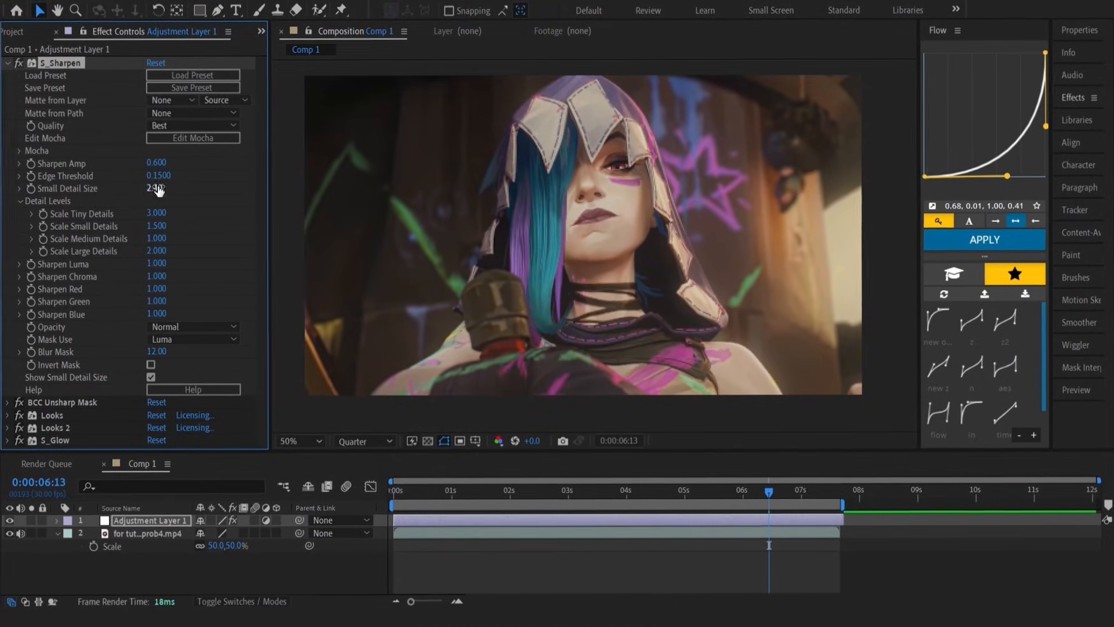
pyautogui.click(157, 188)
pyautogui.write('4')
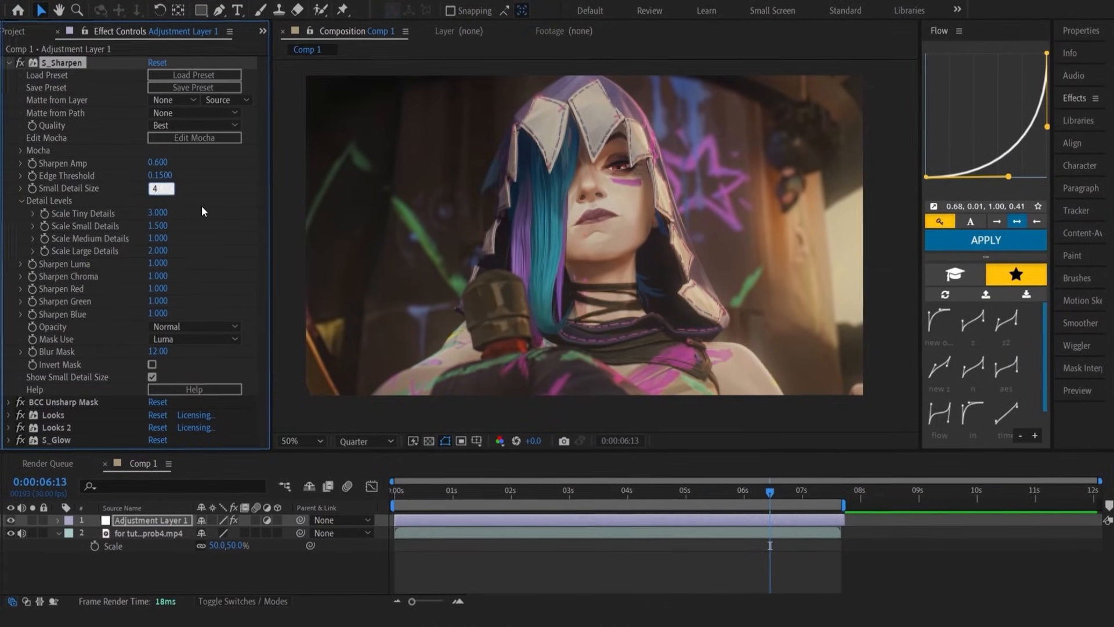
pyautogui.press('Return')
pyautogui.click(7, 62)
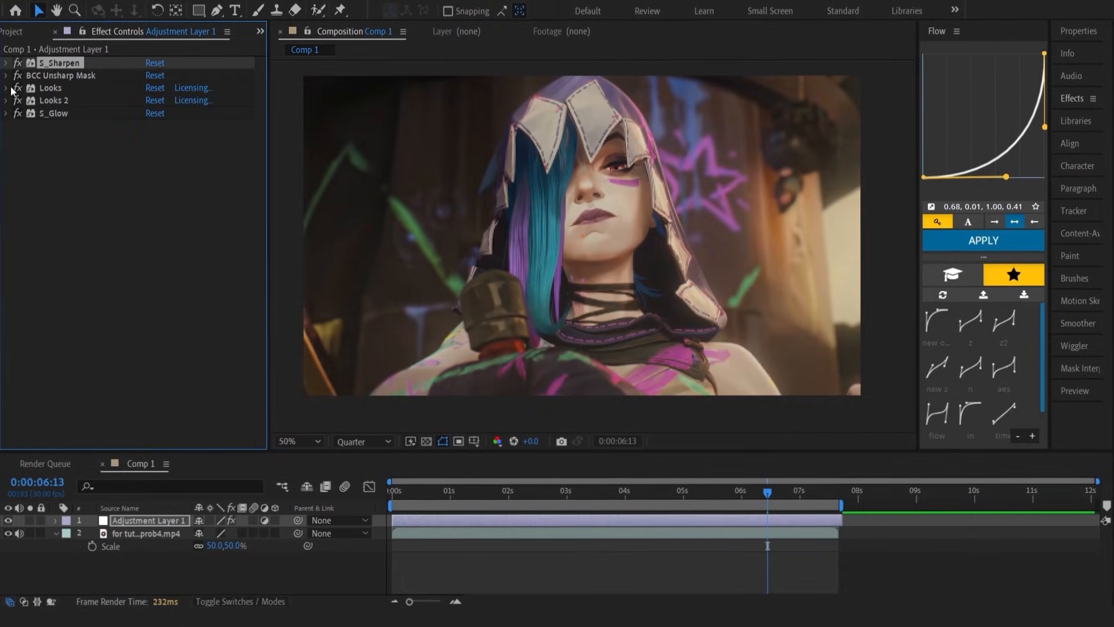
# Set the BCC Unsharp Mask Radius to 20 and Amount to 10, and collapse its settings
pyautogui.click(154, 159)
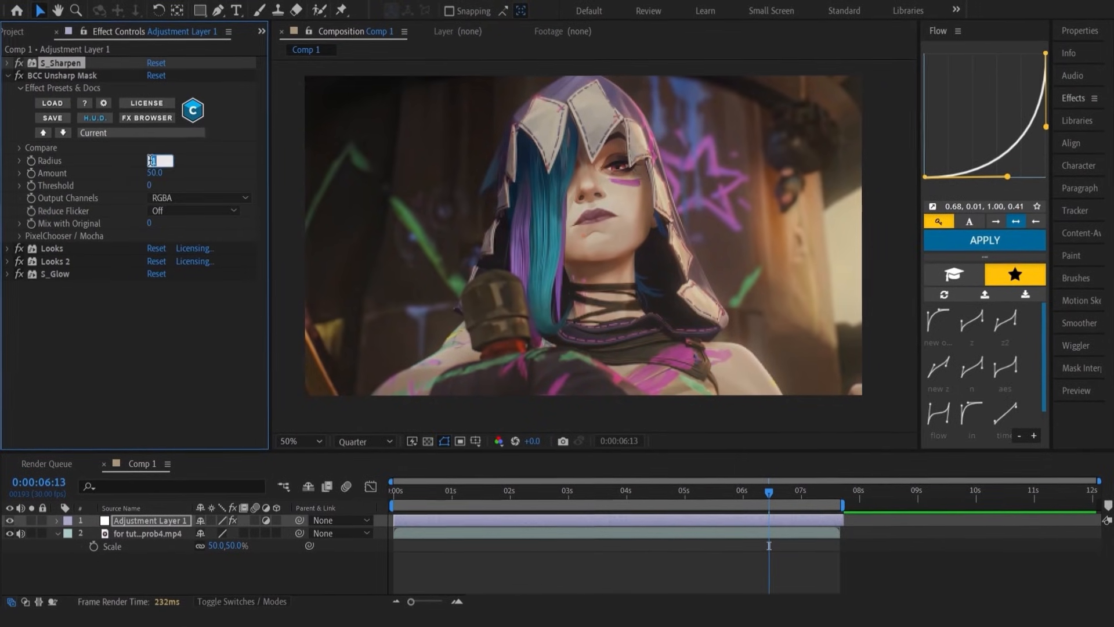
pyautogui.write('20')
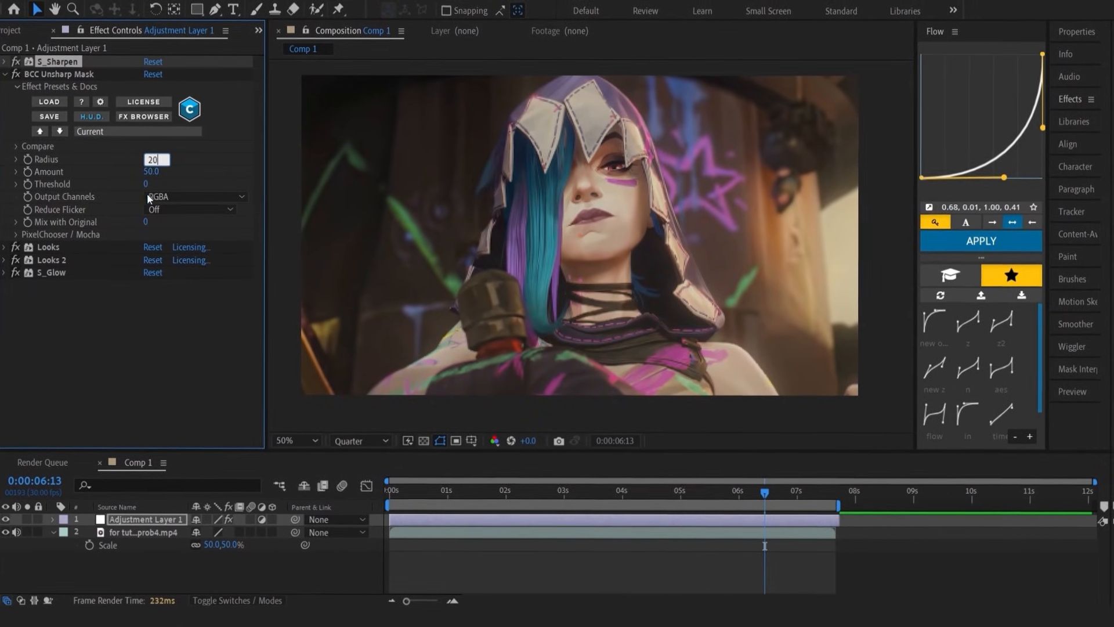
pyautogui.click(155, 171)
pyautogui.write('10')
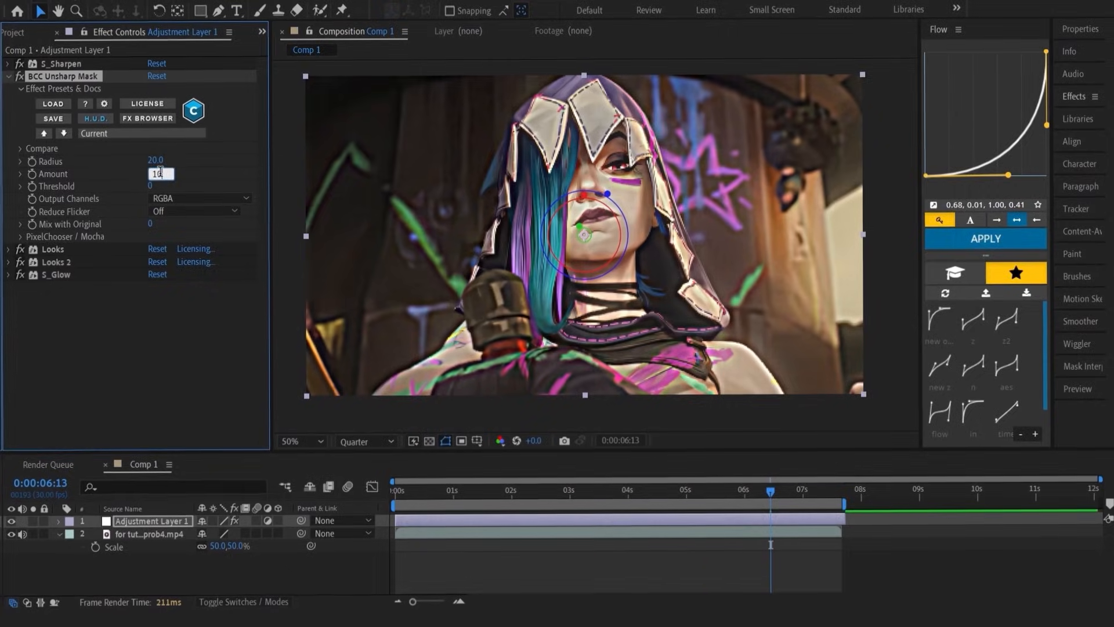
pyautogui.press('Return')
pyautogui.click(5, 75)
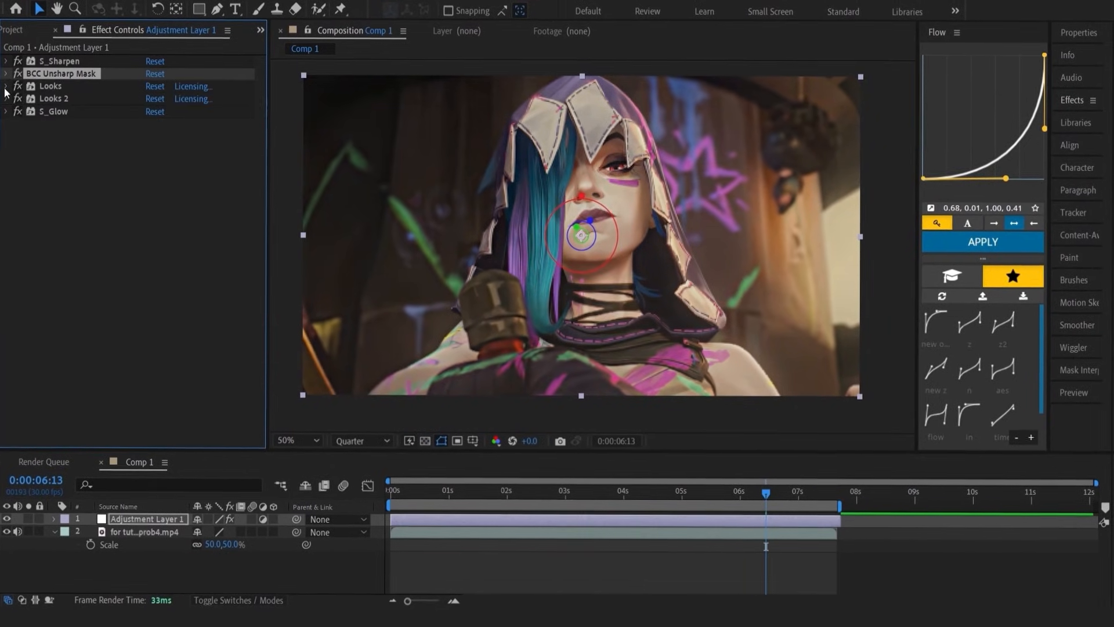
# Open the first Looks effect in its look editor and add Lens Vignette to the tool chain
pyautogui.click(5, 88)
pyautogui.click(51, 175)
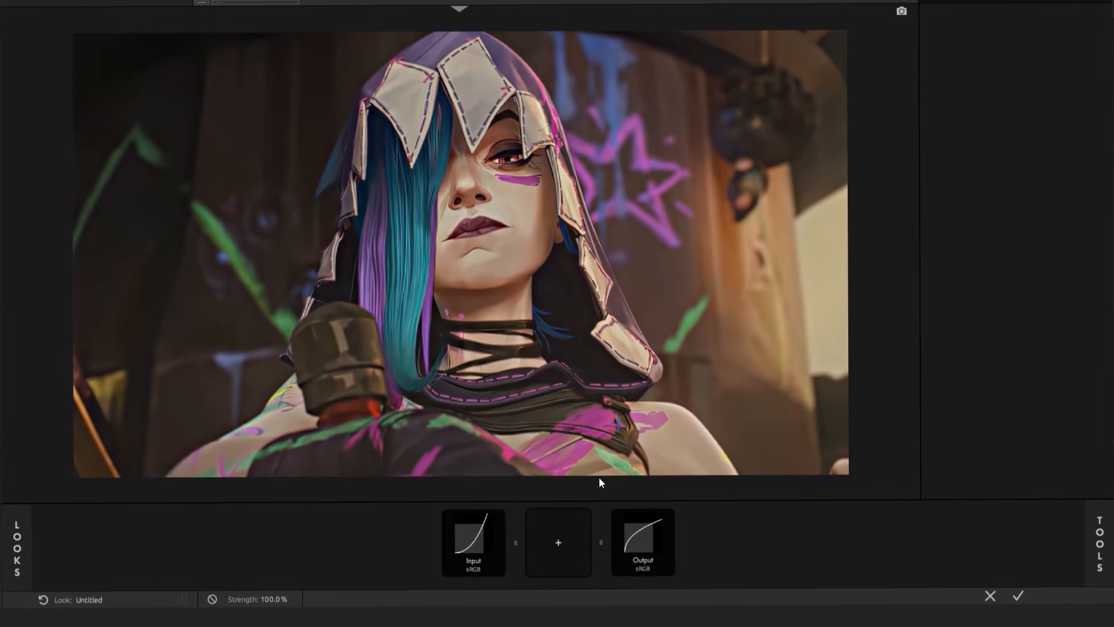
pyautogui.click(549, 530)
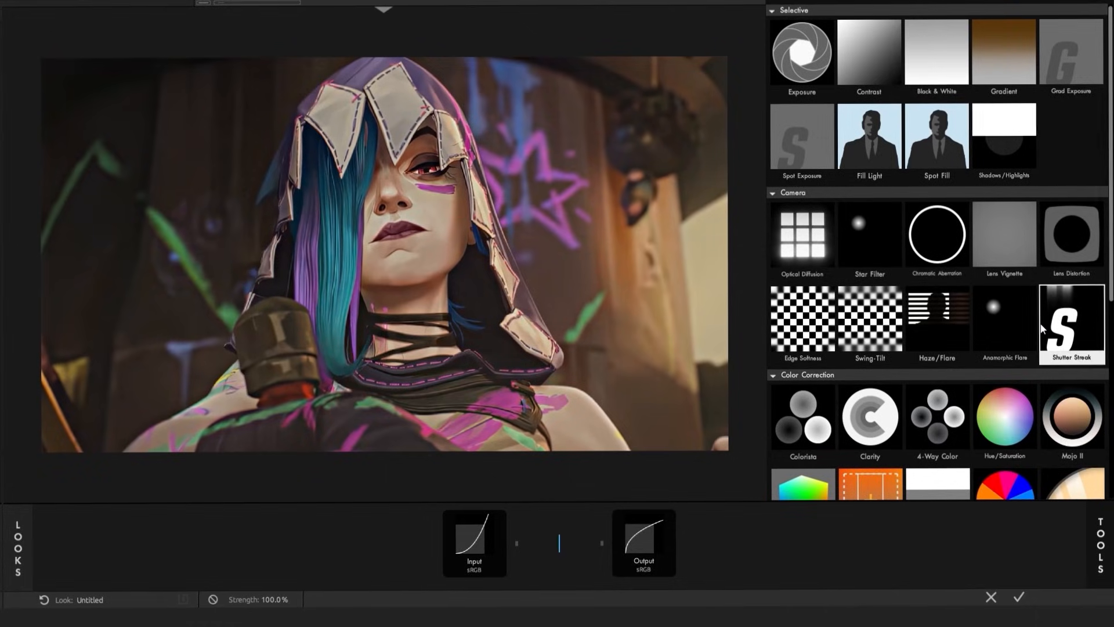
pyautogui.click(1009, 248)
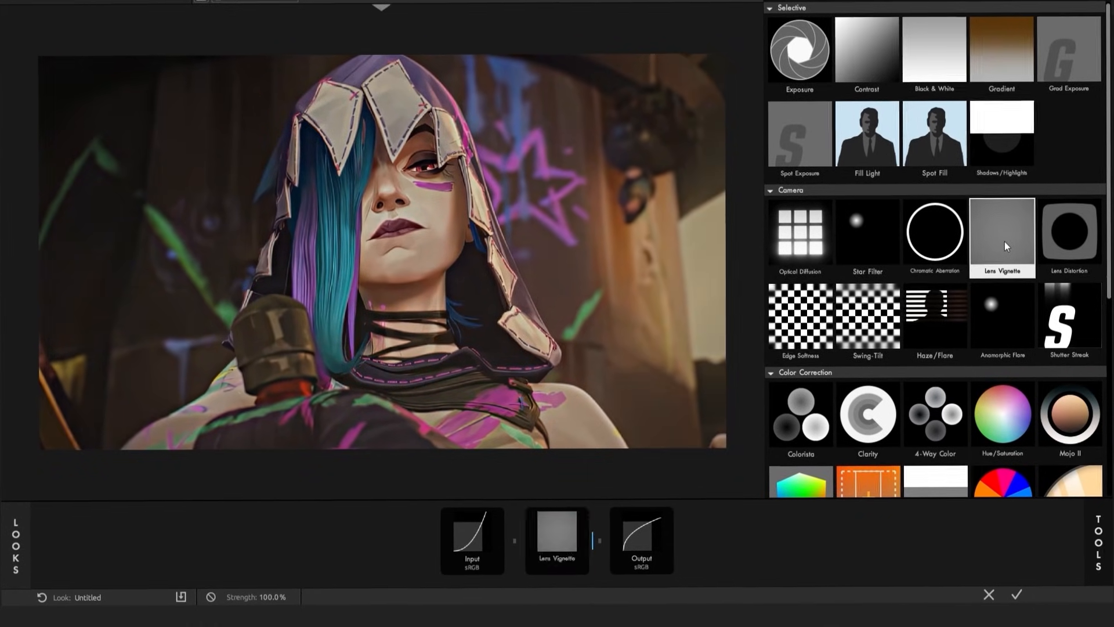
# Add 4-Way Color, Colorista and S Curve to the tool chain in that order after Lens Vignette
pyautogui.scroll(-3, 986, 278)
pyautogui.click(936, 347)
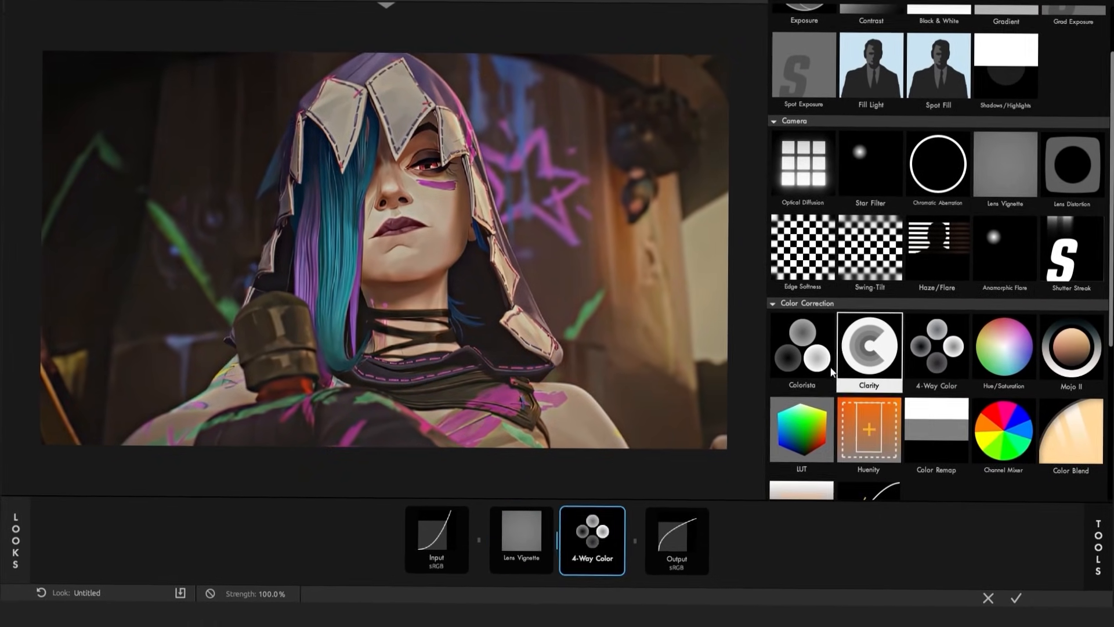
pyautogui.click(815, 373)
pyautogui.moveTo(553, 556); pyautogui.dragTo(642, 561)
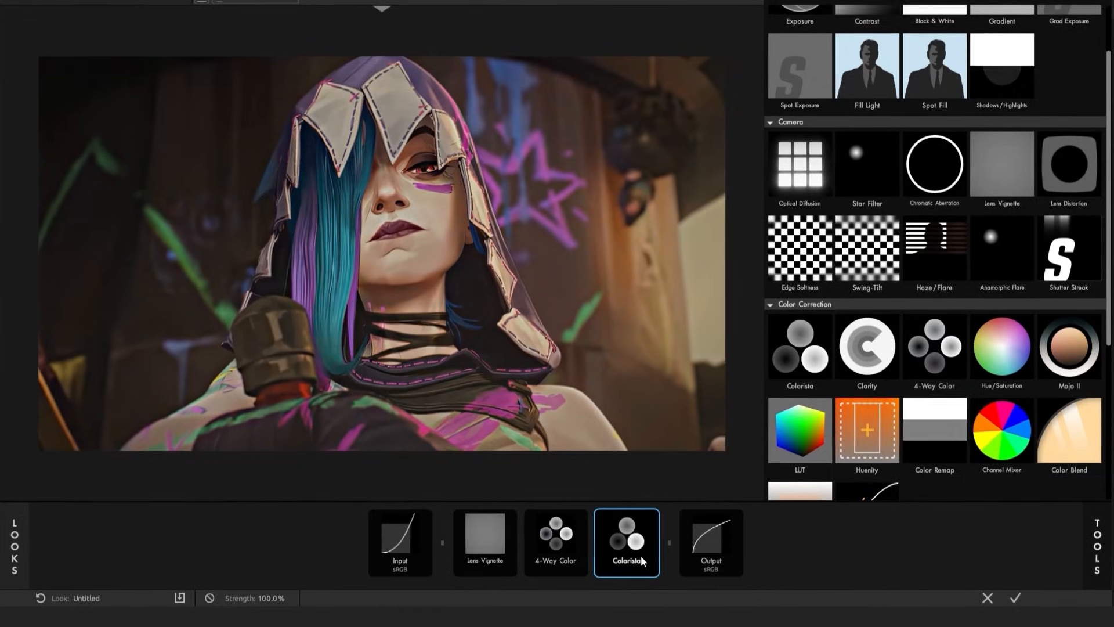
pyautogui.scroll(-2, 927, 408)
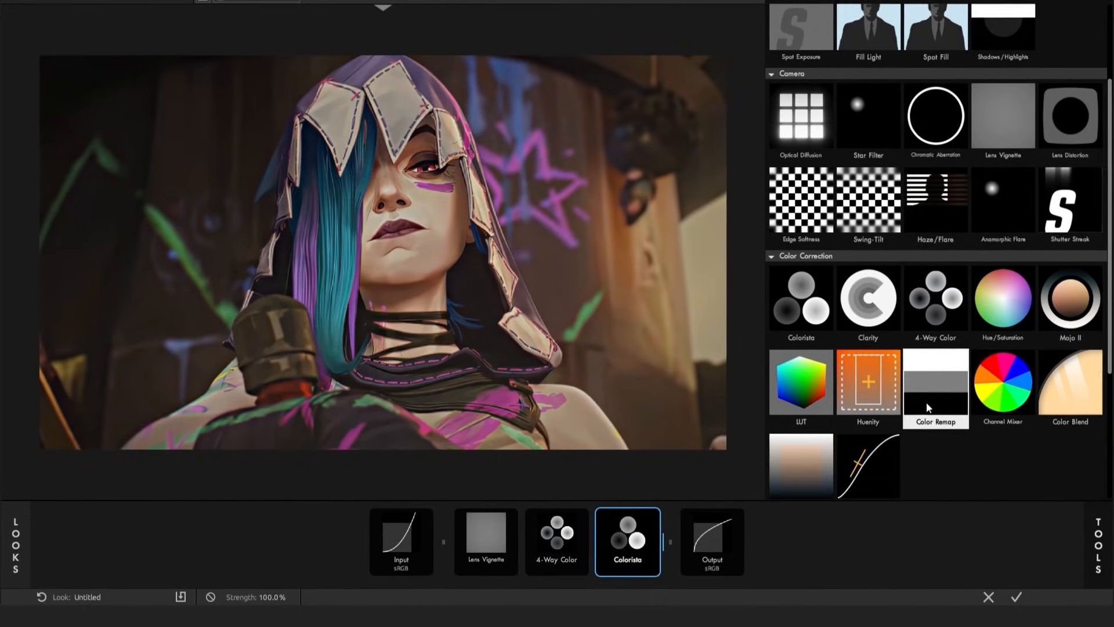
pyautogui.scroll(-1, 927, 408)
pyautogui.click(874, 446)
# Set the Lens Vignette's Strength to 75% and Vignette to 59%
pyautogui.click(464, 549)
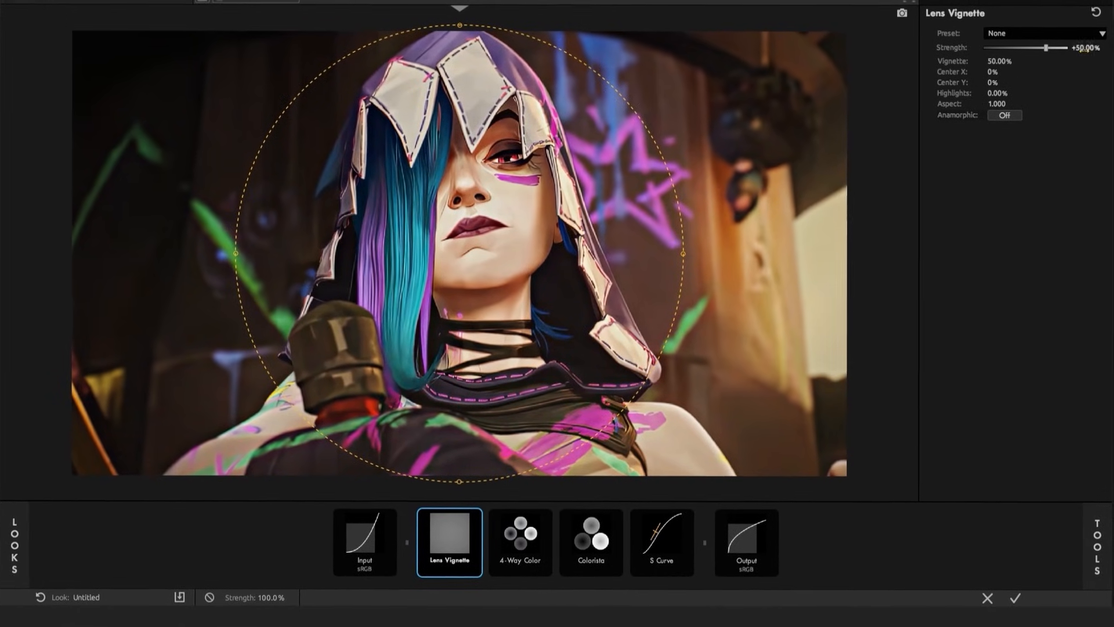
pyautogui.click(1085, 49)
pyautogui.write('75')
pyautogui.press('Return')
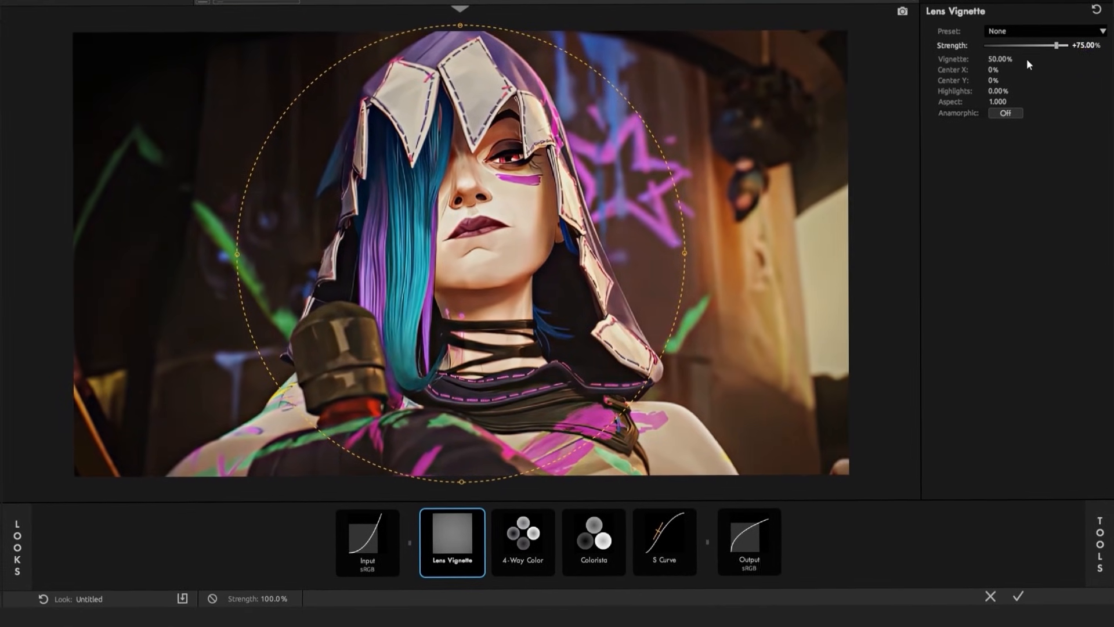
pyautogui.click(1001, 59)
pyautogui.write('5')
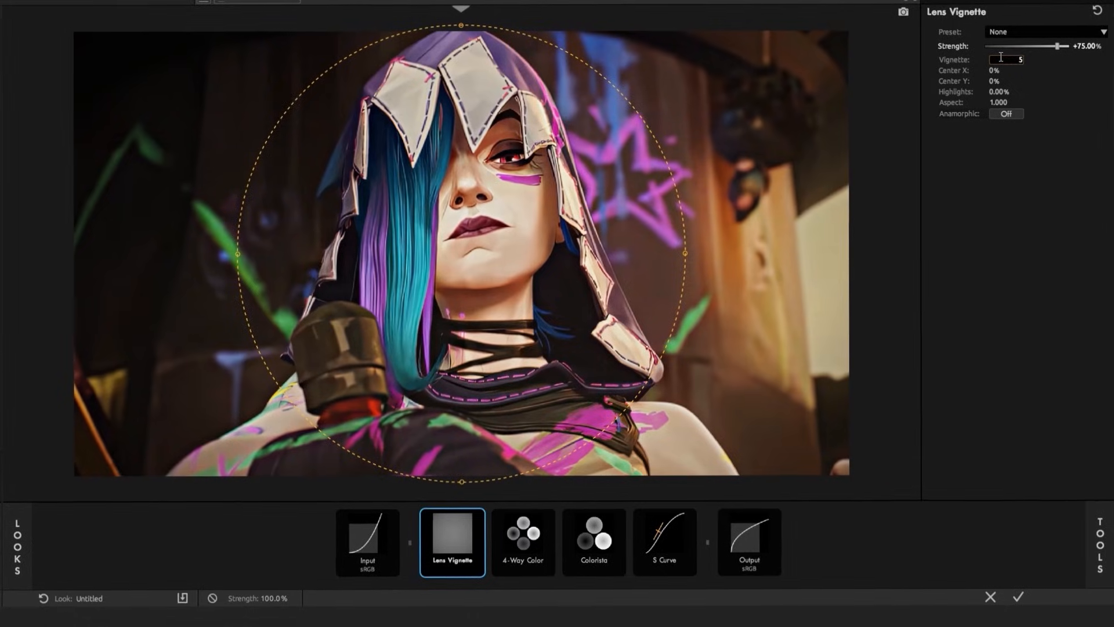
pyautogui.write('9')
pyautogui.press('Return')
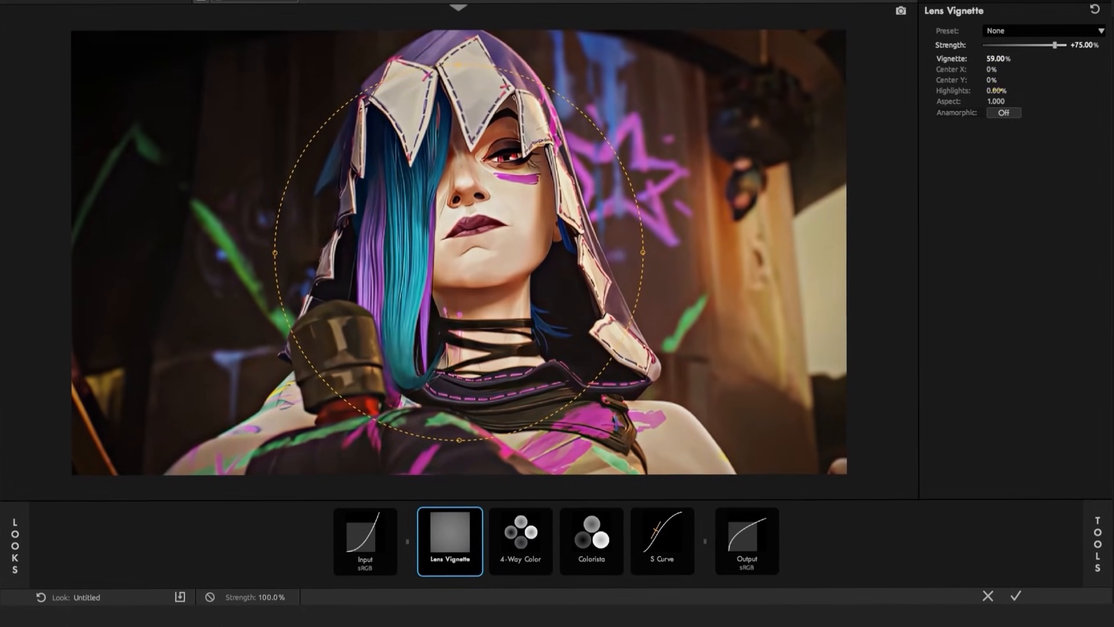
# Set the Lens Vignette's Highlights to 50% and Aspect to 5.6, and turn Anamorphic on
pyautogui.write('50')
pyautogui.press('Return')
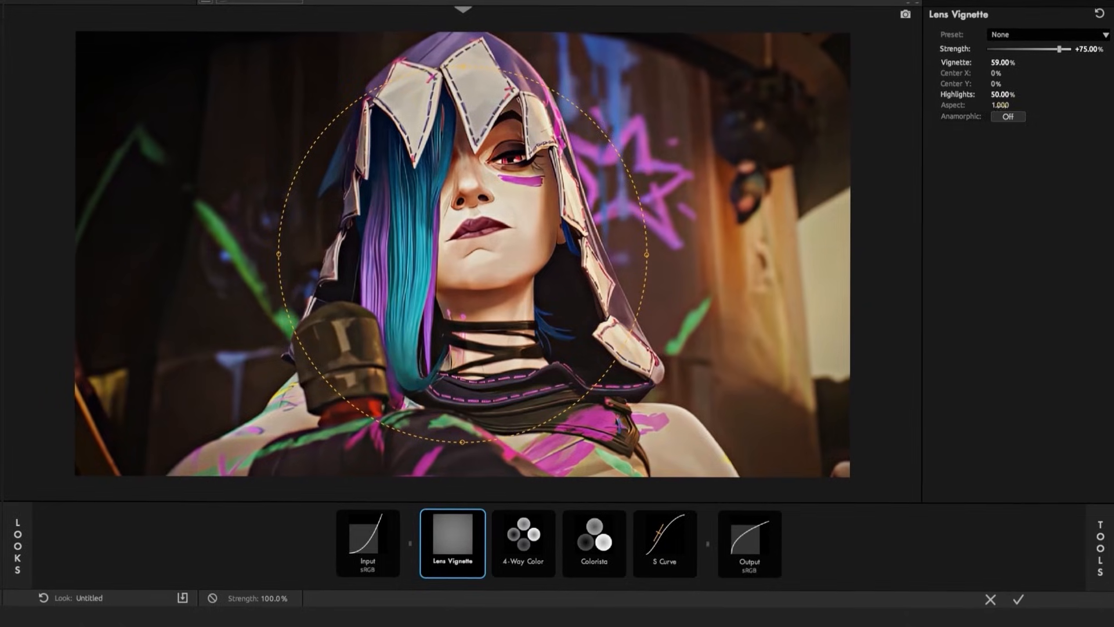
pyautogui.click(997, 104)
pyautogui.write('5.6')
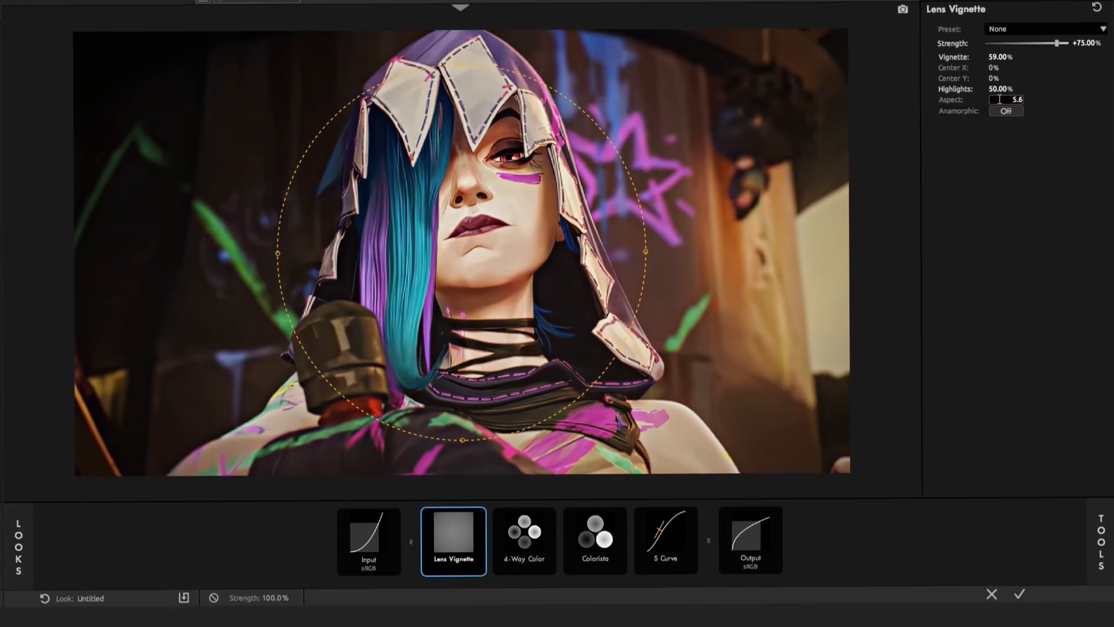
pyautogui.press('Return')
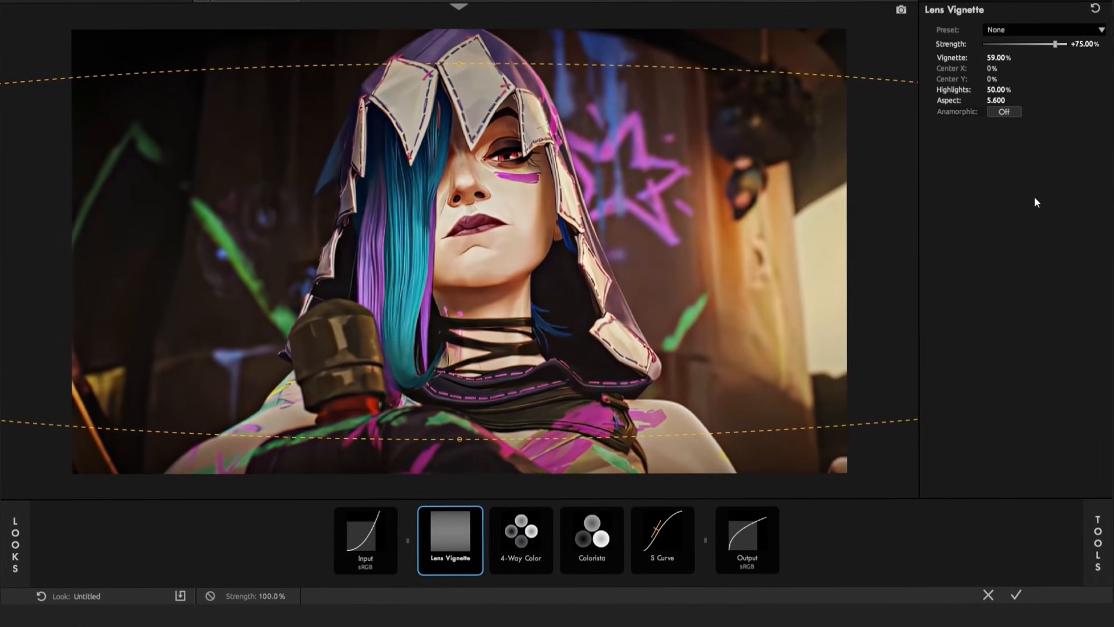
pyautogui.click(1007, 111)
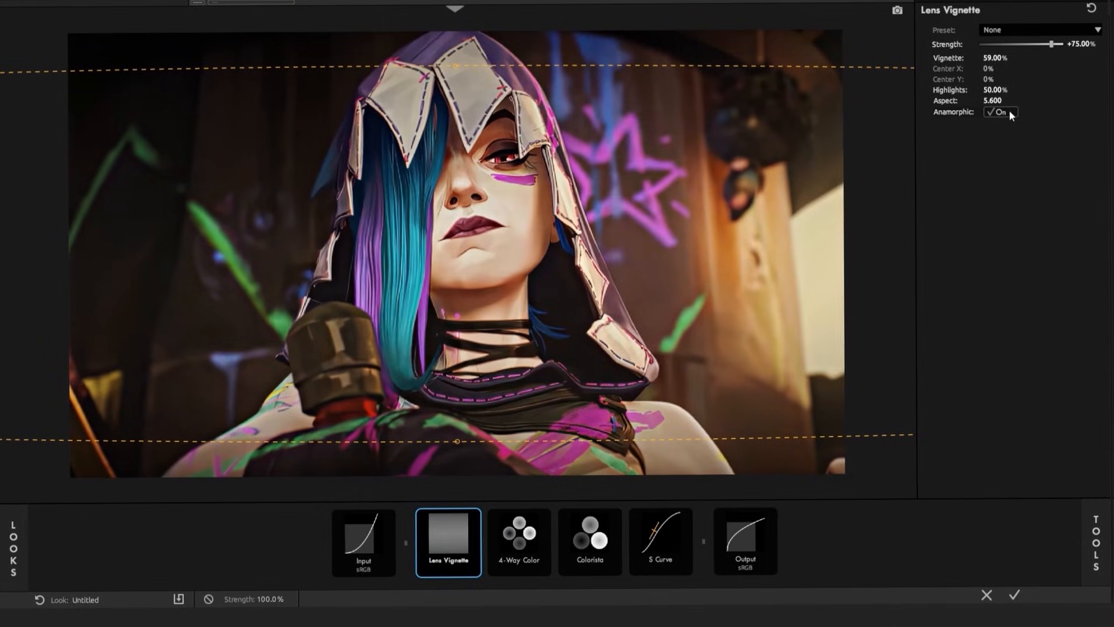
# Show the numeric RGB values of the 4-Way Color tool and set its Strength to 60%
pyautogui.click(540, 531)
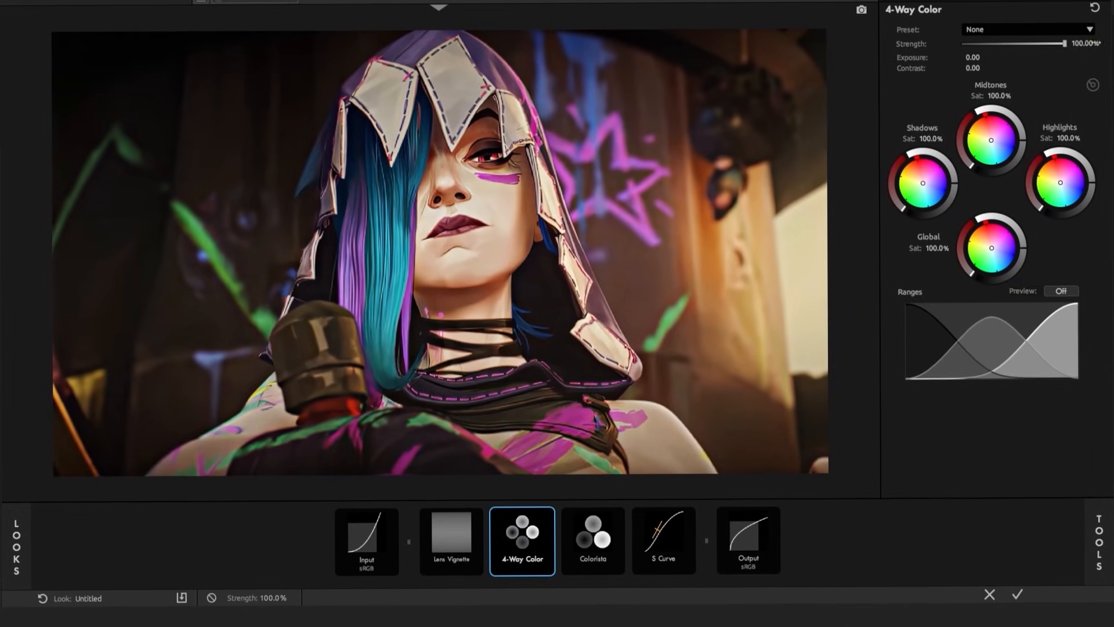
pyautogui.click(1092, 85)
pyautogui.click(1081, 44)
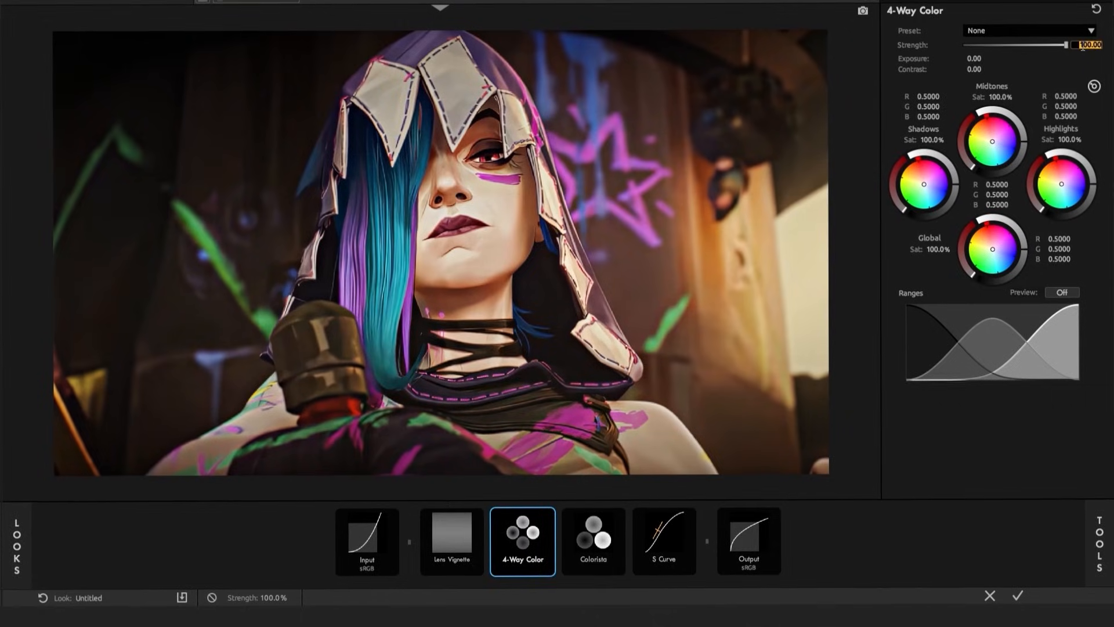
pyautogui.write('60')
pyautogui.press('Return')
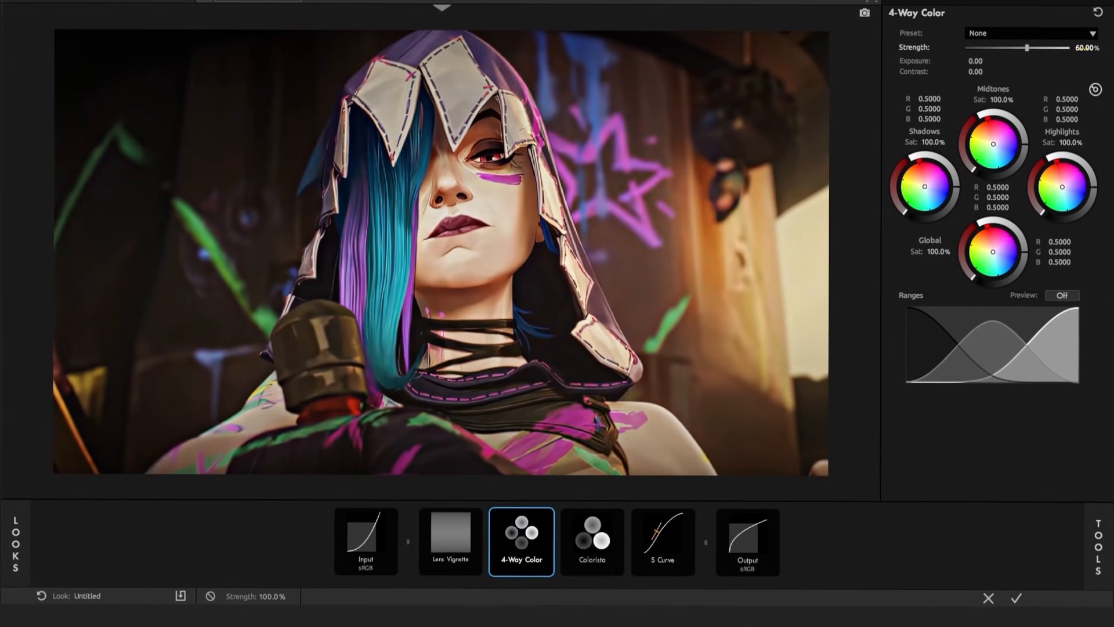
# Set the 4-Way Color Shadows to R 0.25 and G 0.41
pyautogui.click(935, 95)
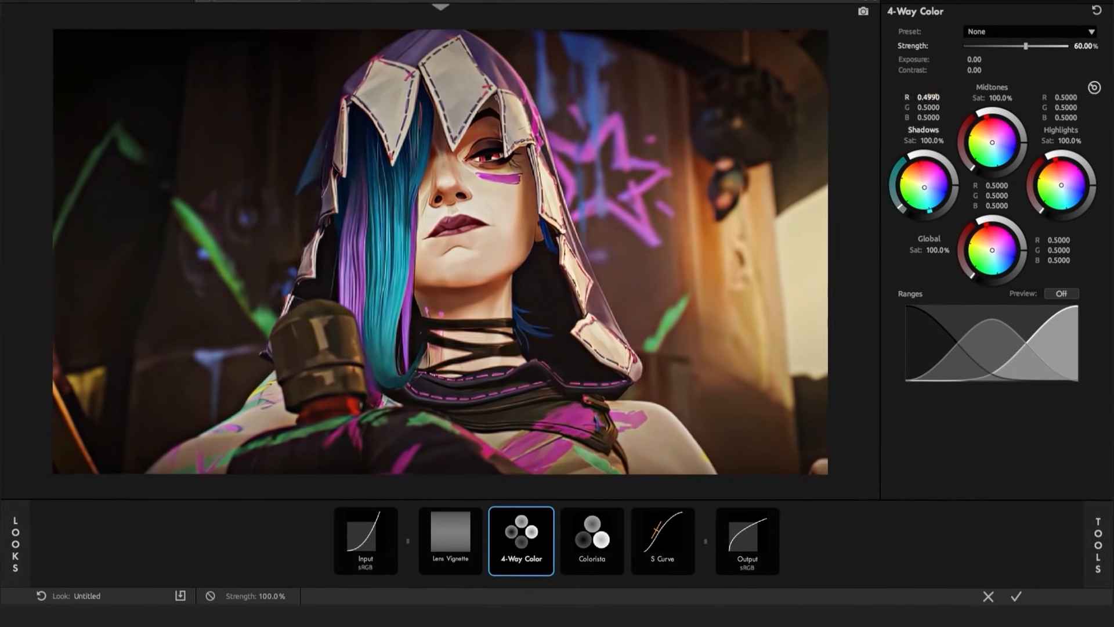
pyautogui.press('BackSpace')
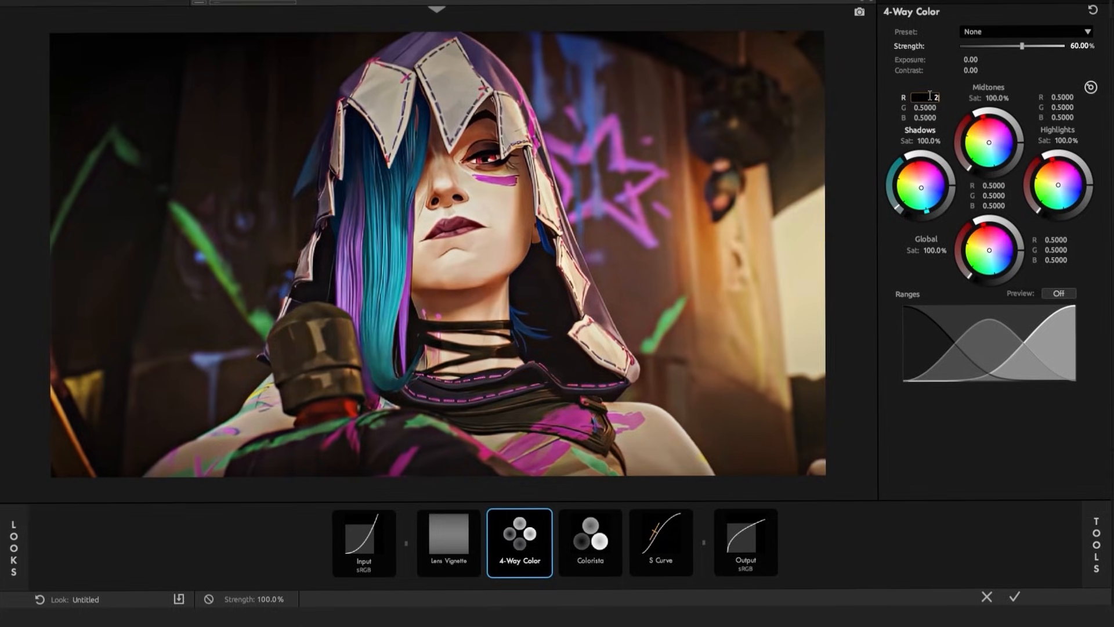
pyautogui.write('0.25')
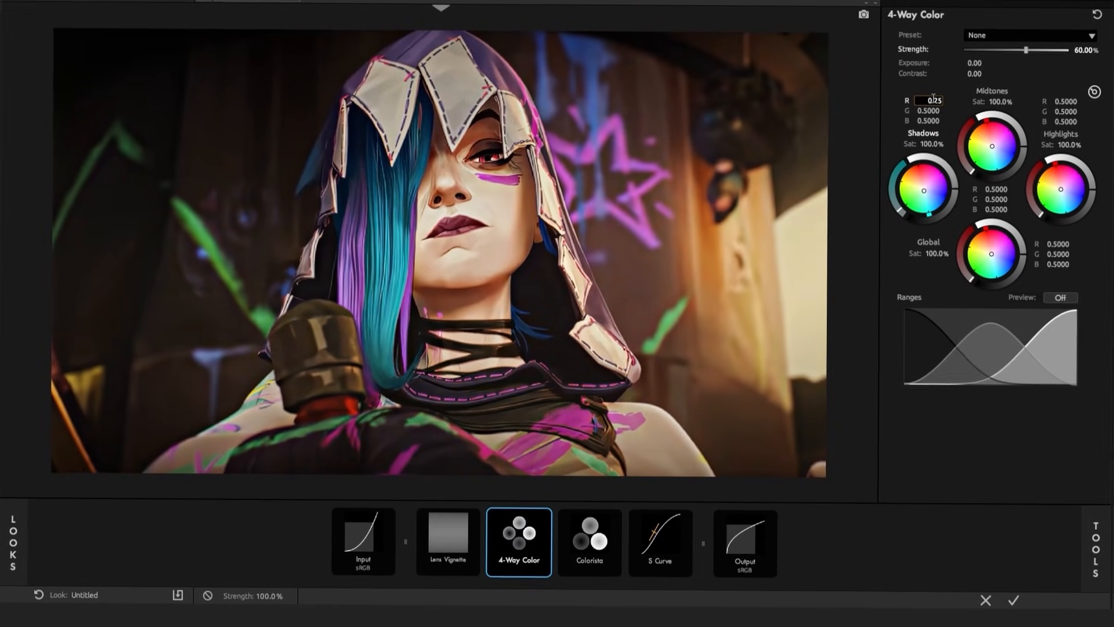
pyautogui.press('Tab')
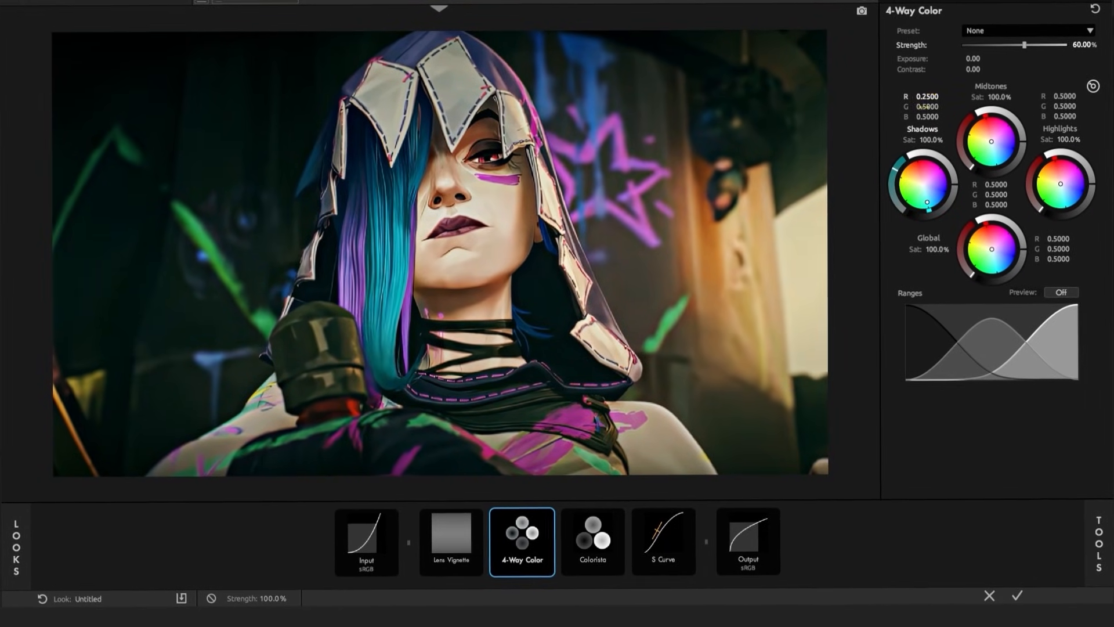
pyautogui.write('0.')
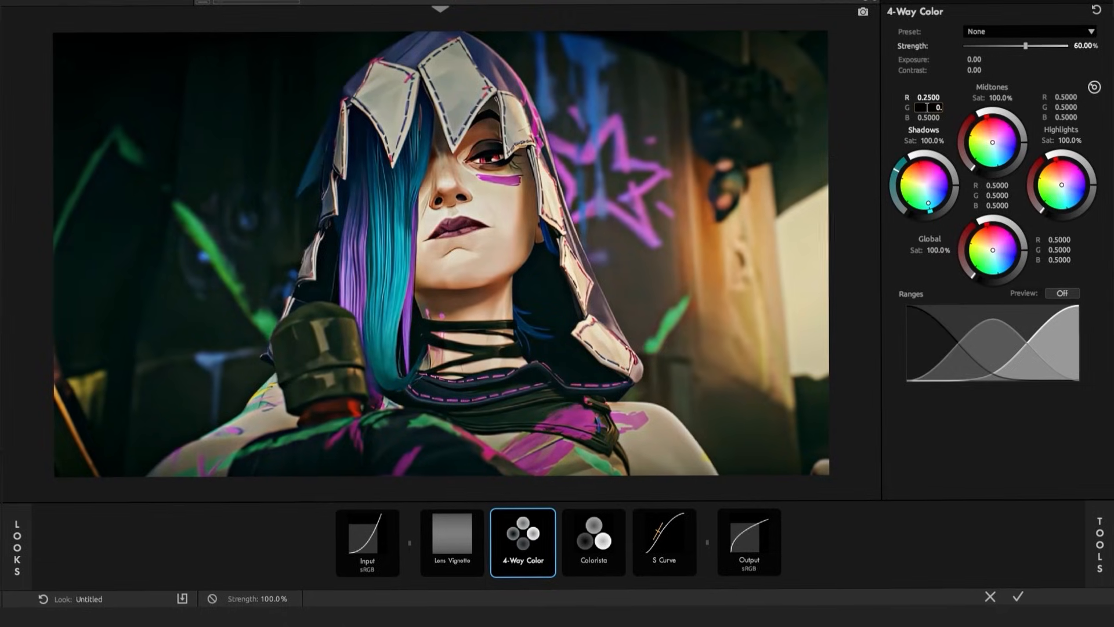
pyautogui.write('41')
pyautogui.press('Return')
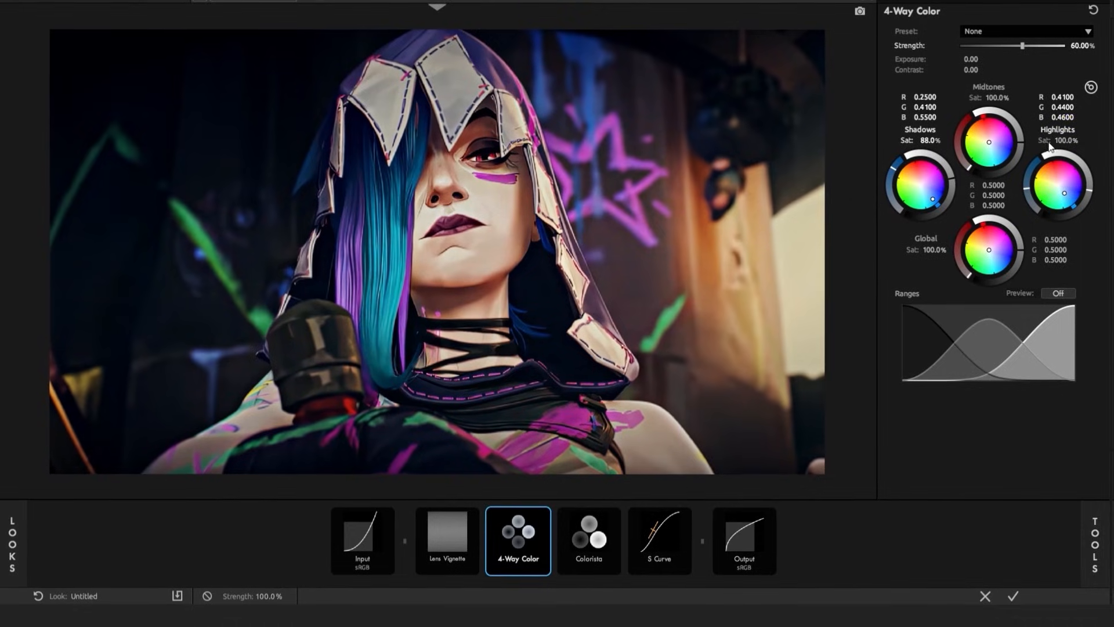
# Set the 4-Way Color Midtones to R 0.53, G 0.48 and B 0.47
pyautogui.click(998, 184)
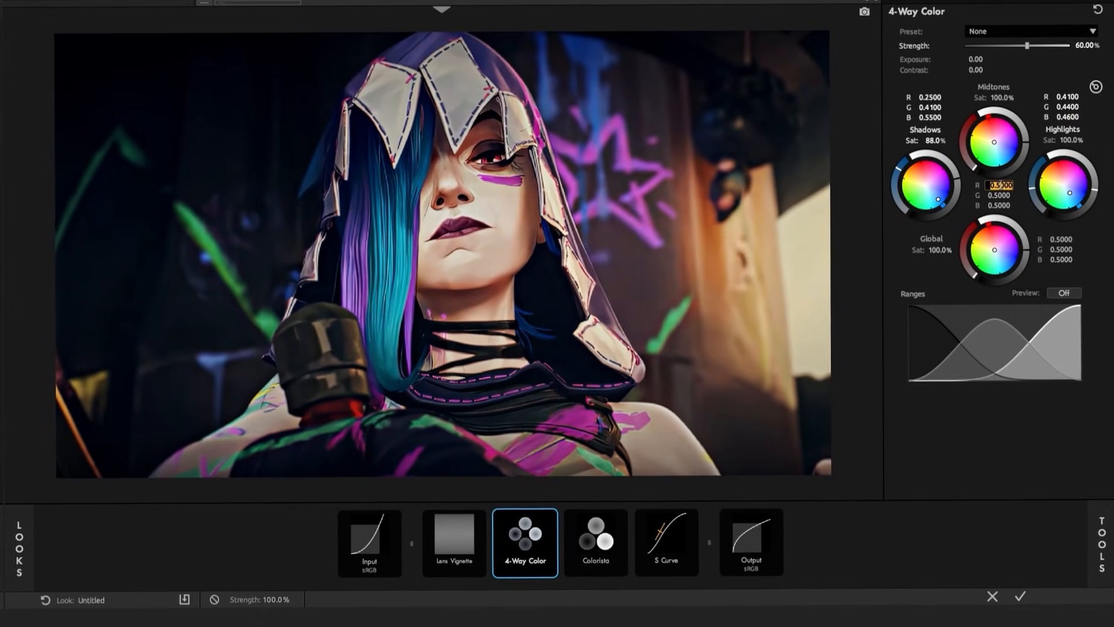
pyautogui.write('0.53')
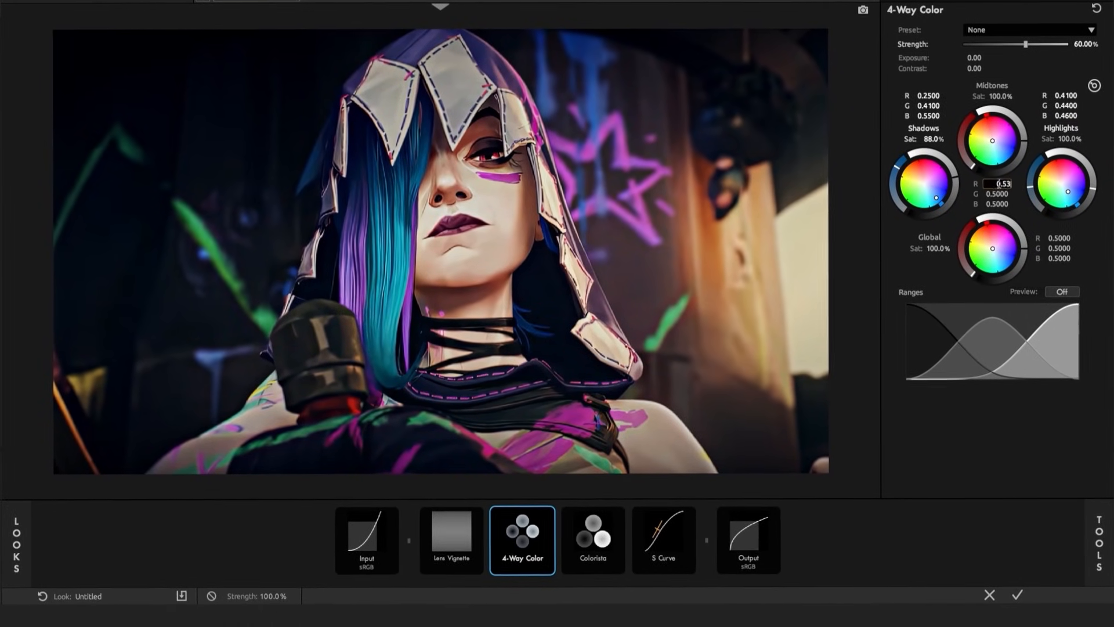
pyautogui.press('Return')
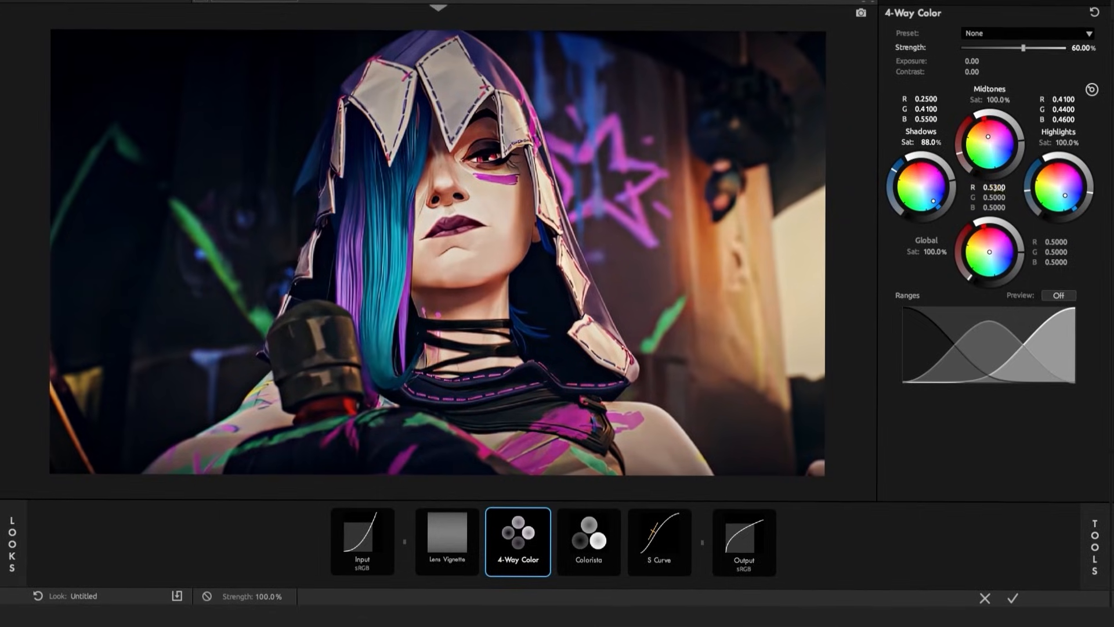
pyautogui.click(996, 196)
pyautogui.write('0')
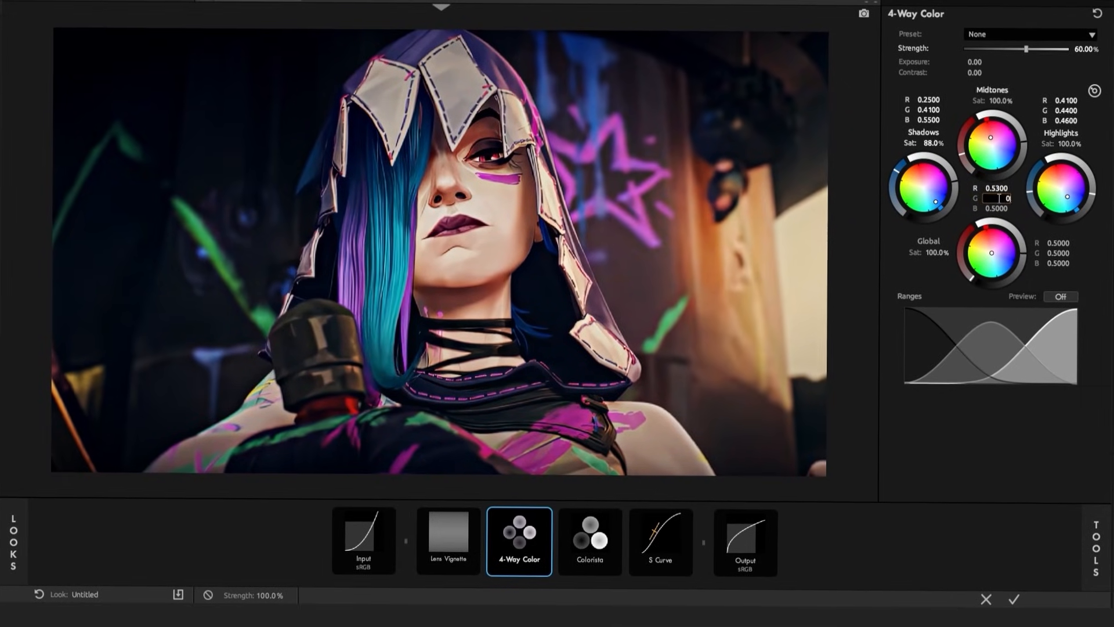
pyautogui.write('.48')
pyautogui.press('Return')
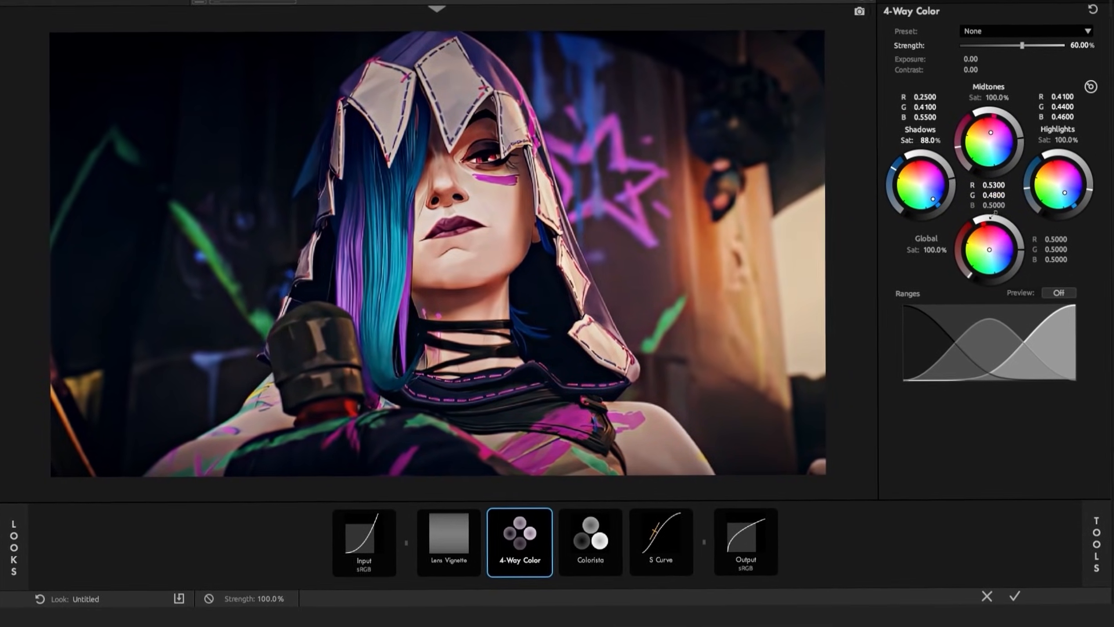
pyautogui.click(993, 205)
pyautogui.write('0')
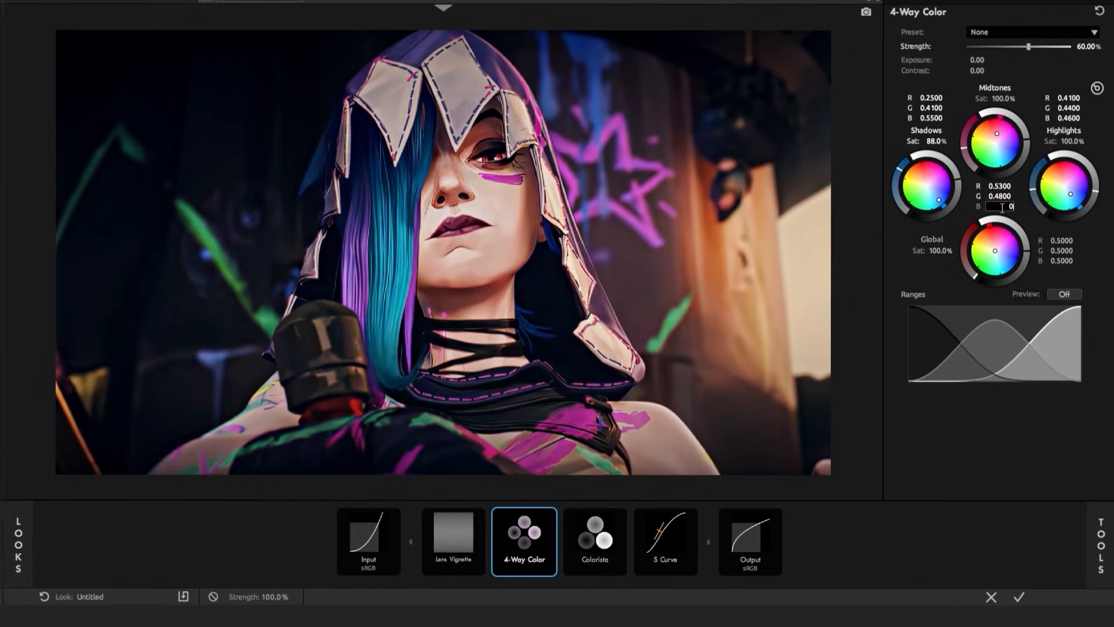
pyautogui.write('.47')
pyautogui.press('Return')
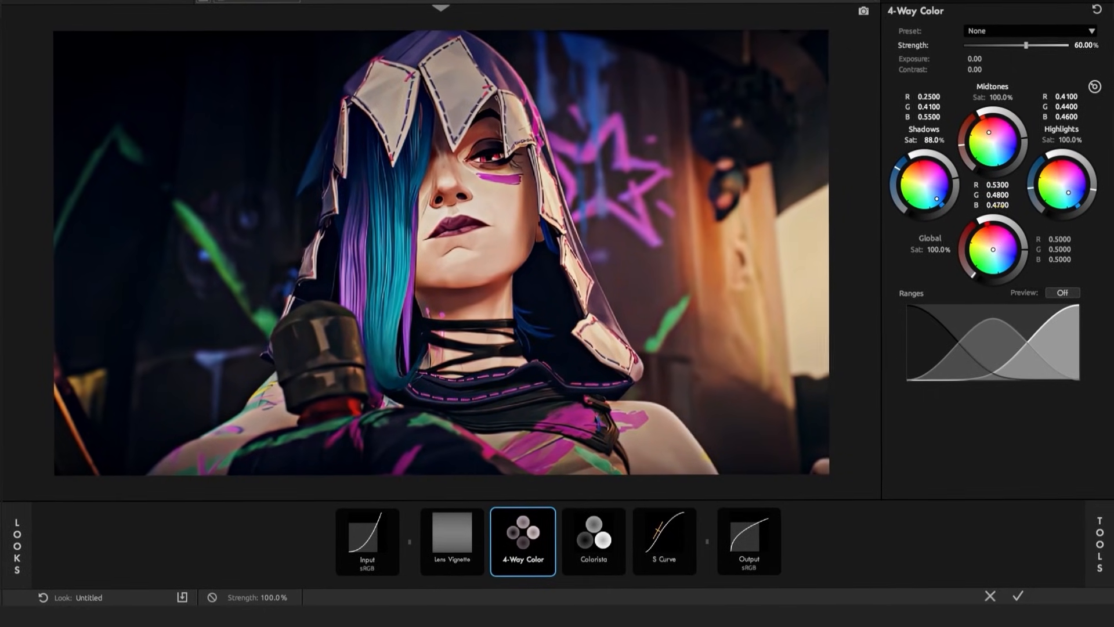
# Set the 4-Way Color Global values to 0.55 for R, G and B
pyautogui.click(1067, 238)
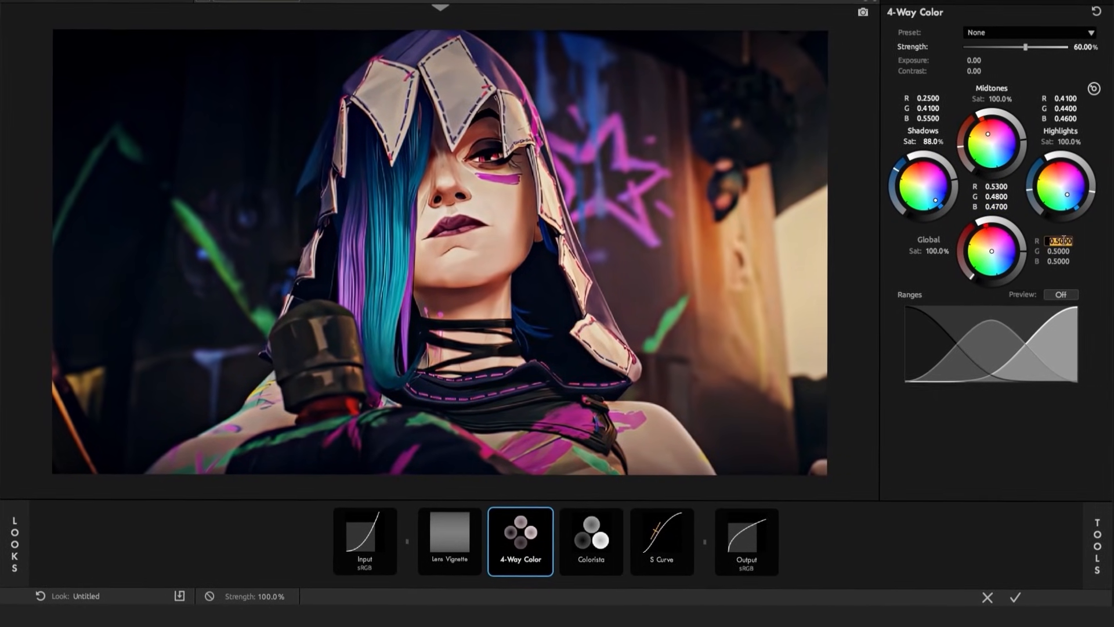
pyautogui.write('0.55')
pyautogui.press('Return')
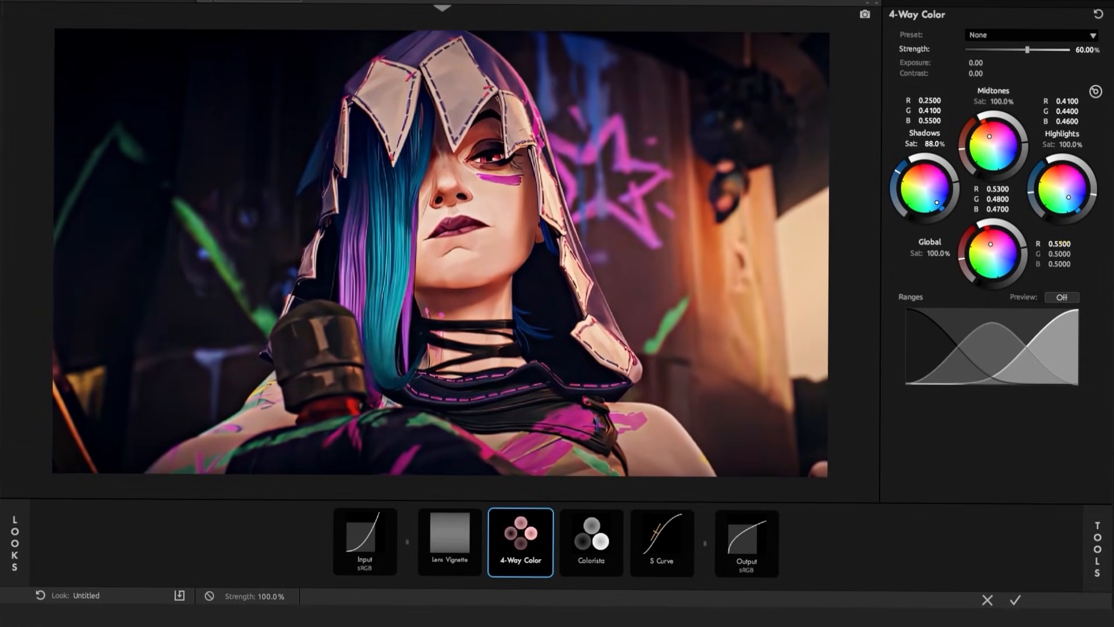
pyautogui.click(1066, 253)
pyautogui.write('0.55')
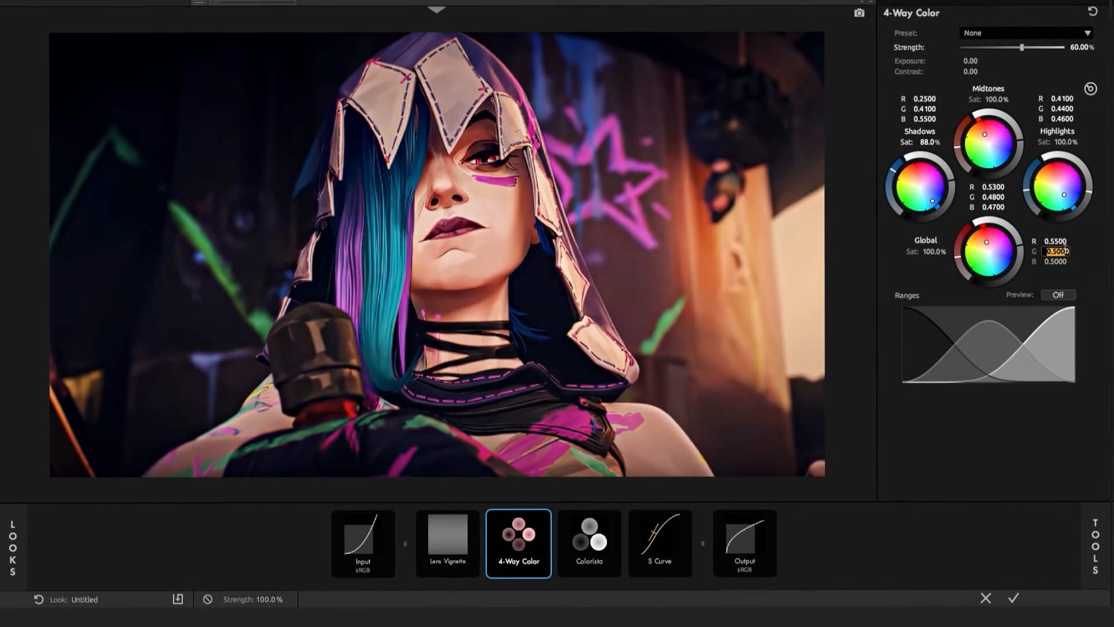
pyautogui.press('Return')
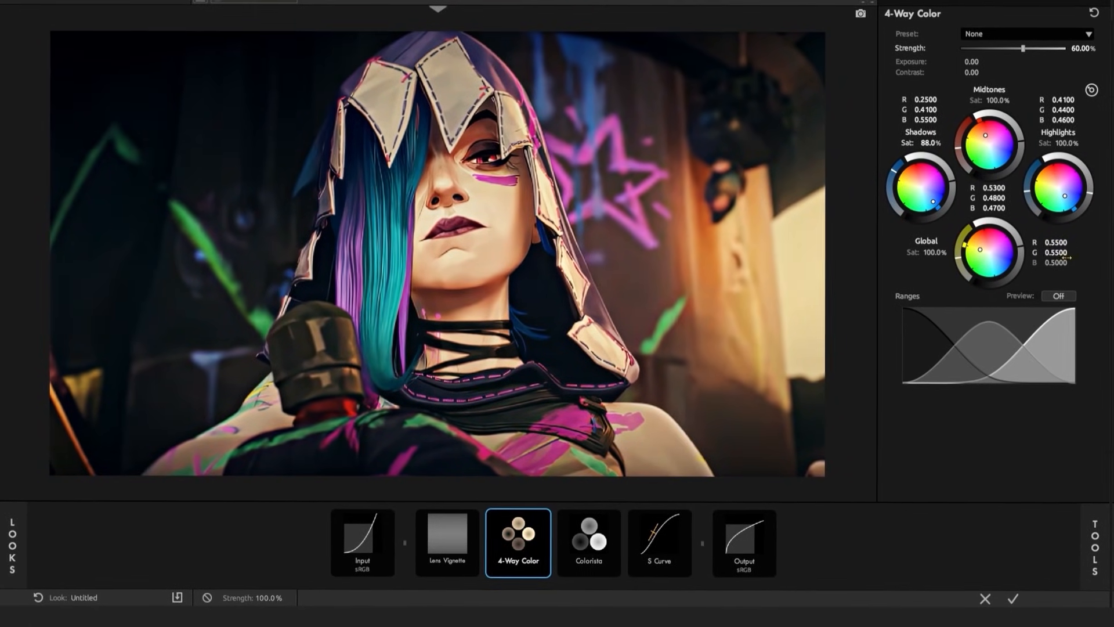
pyautogui.click(1064, 262)
pyautogui.write('0.55')
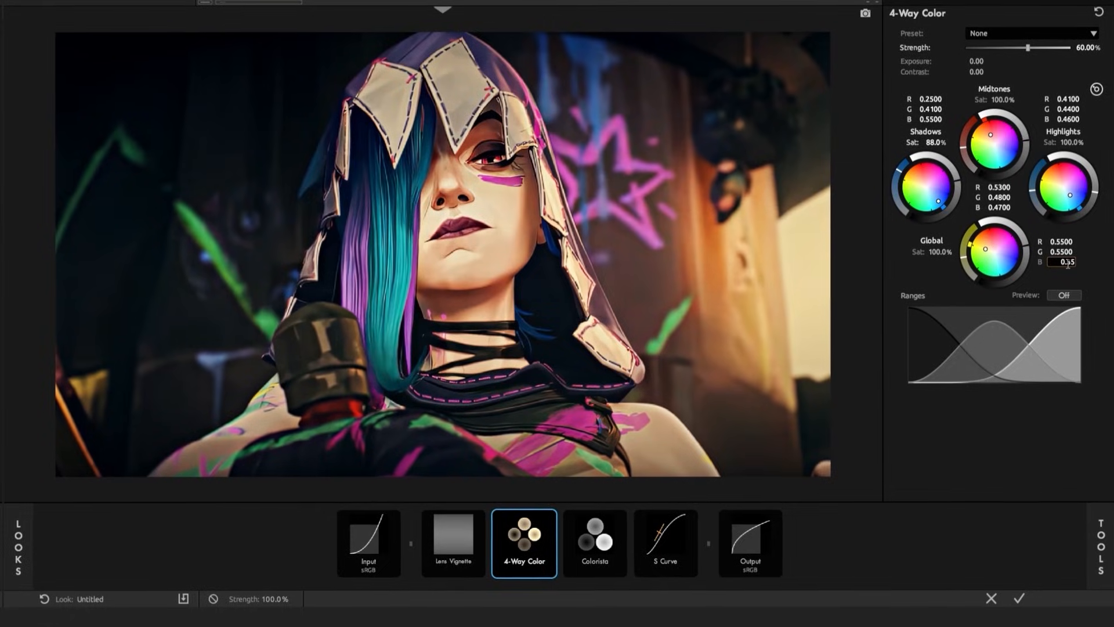
pyautogui.press('Return')
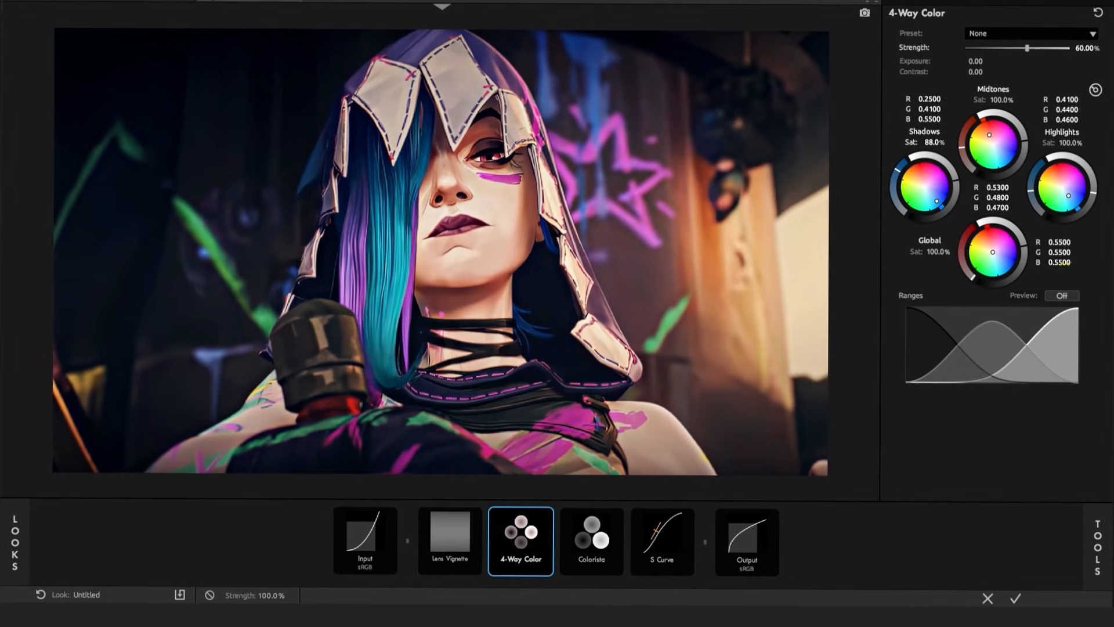
# In Colorista, show the numeric hue values and set red +62%, green -20%, cyan -10%, blue -42%, purple -52% and magenta +23%
pyautogui.click(570, 538)
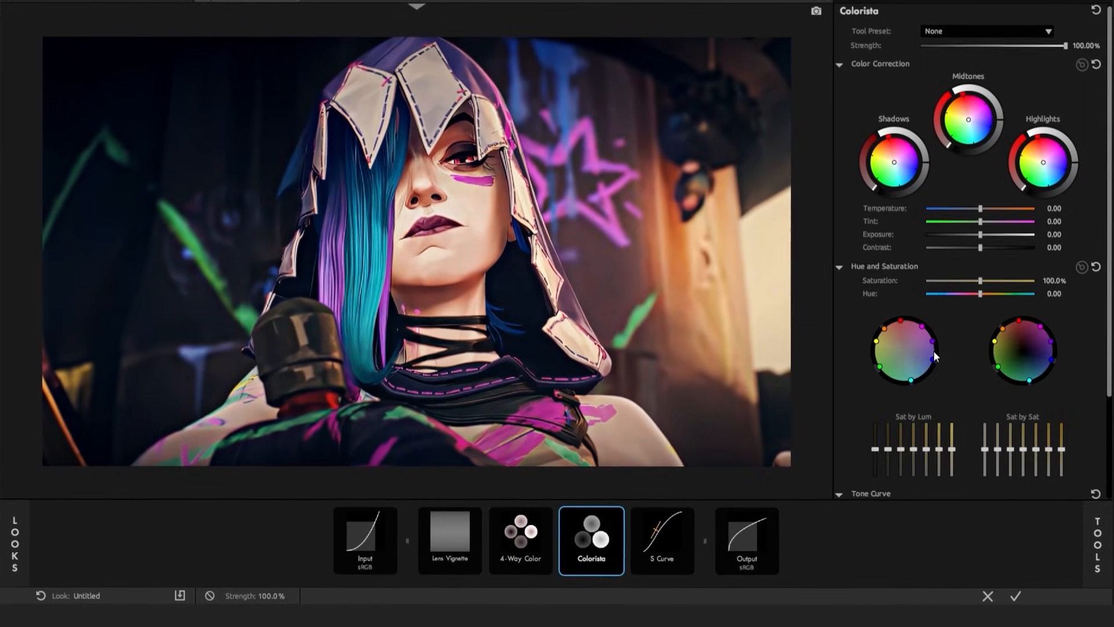
pyautogui.click(1081, 267)
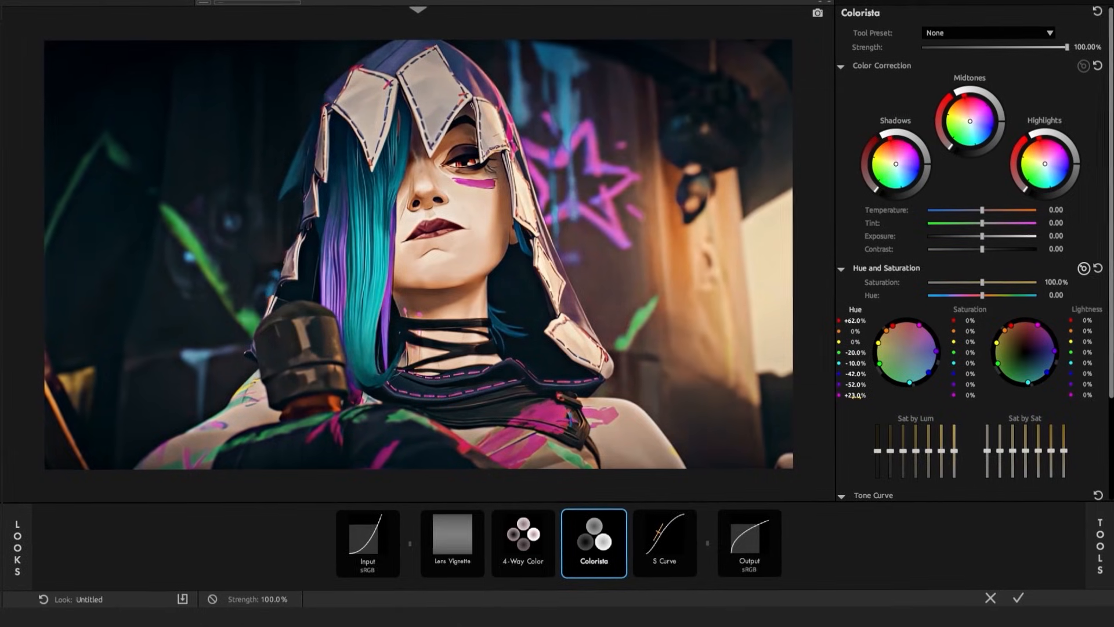
# Set the Colorista Saturation to red -20%, green -39%, cyan -39%, blue -26%, purple -55% and magenta -61%
pyautogui.click(971, 320)
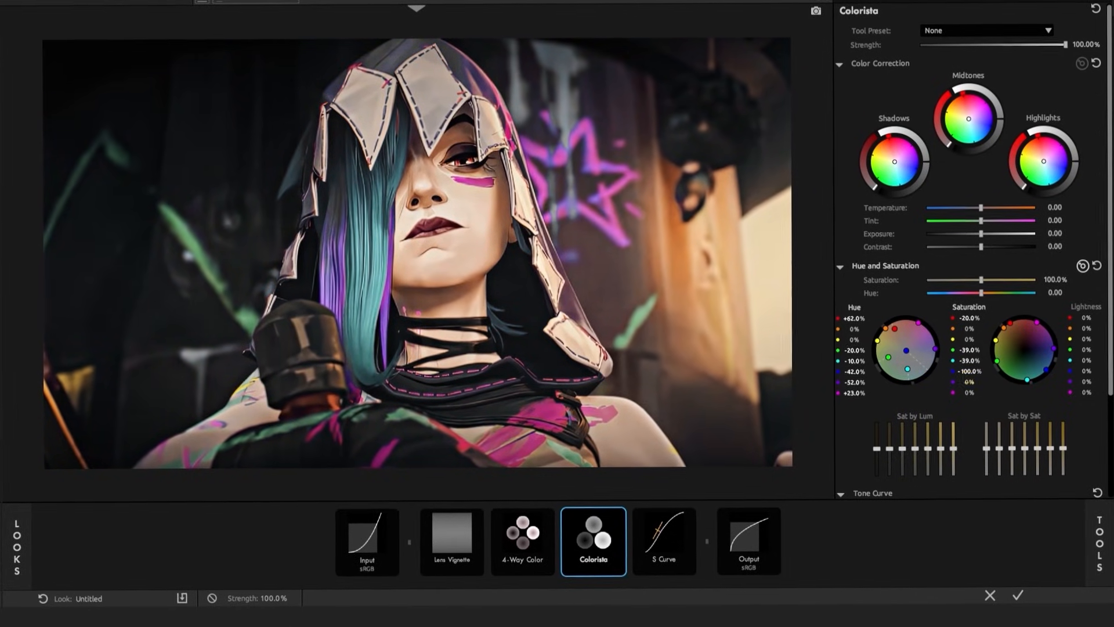
pyautogui.doubleClick(969, 372)
pyautogui.write('-26')
pyautogui.press('Return')
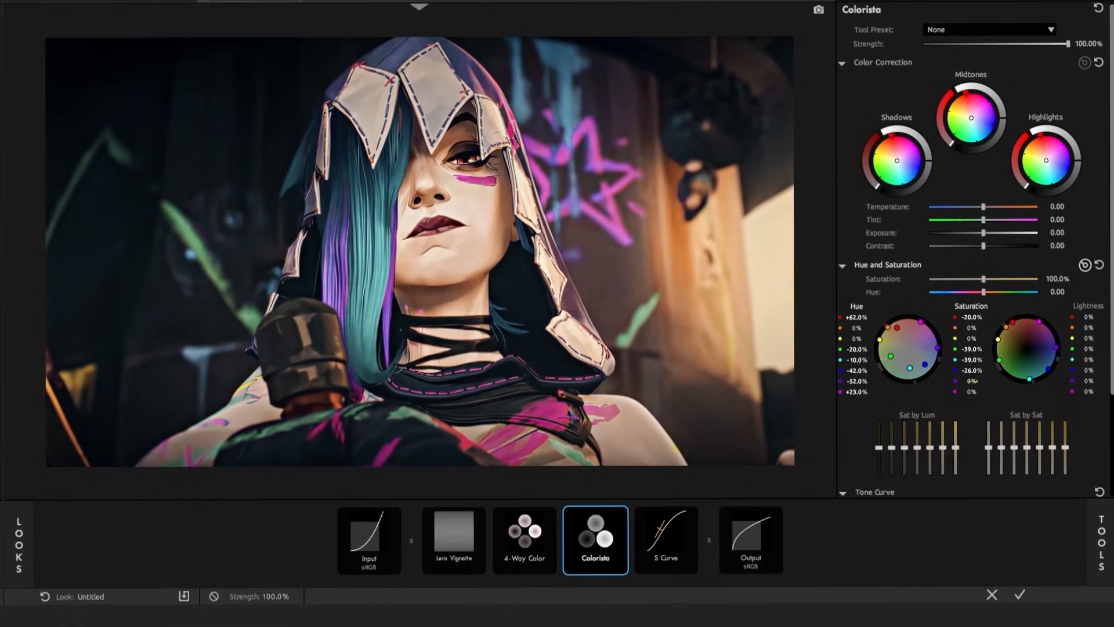
pyautogui.doubleClick(973, 380)
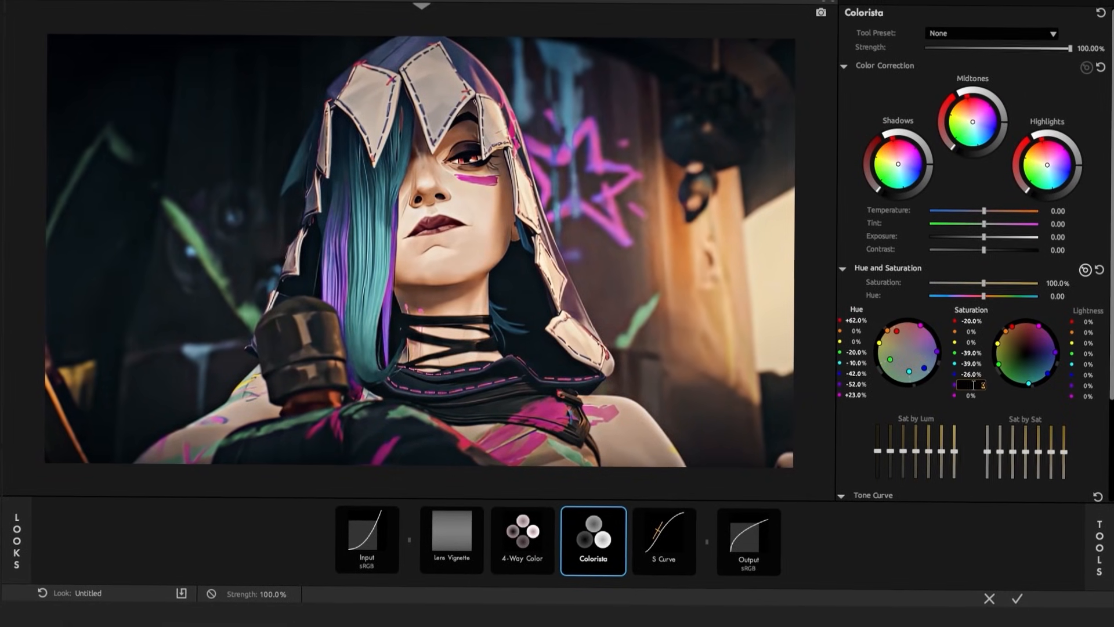
pyautogui.write('-55')
pyautogui.press('Return')
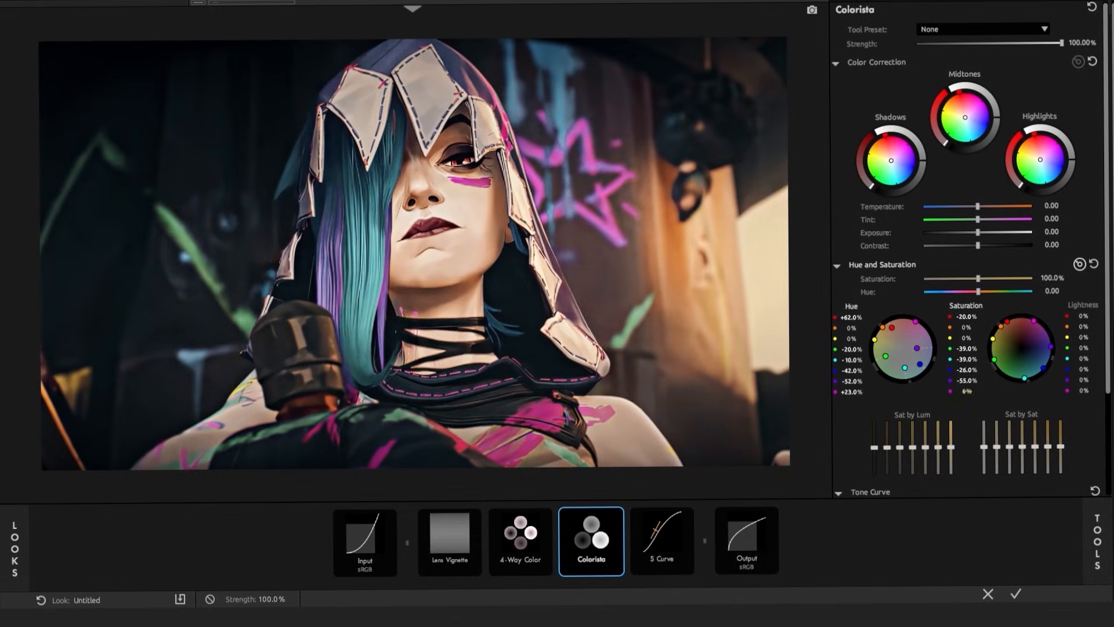
pyautogui.doubleClick(968, 394)
pyautogui.write('-61')
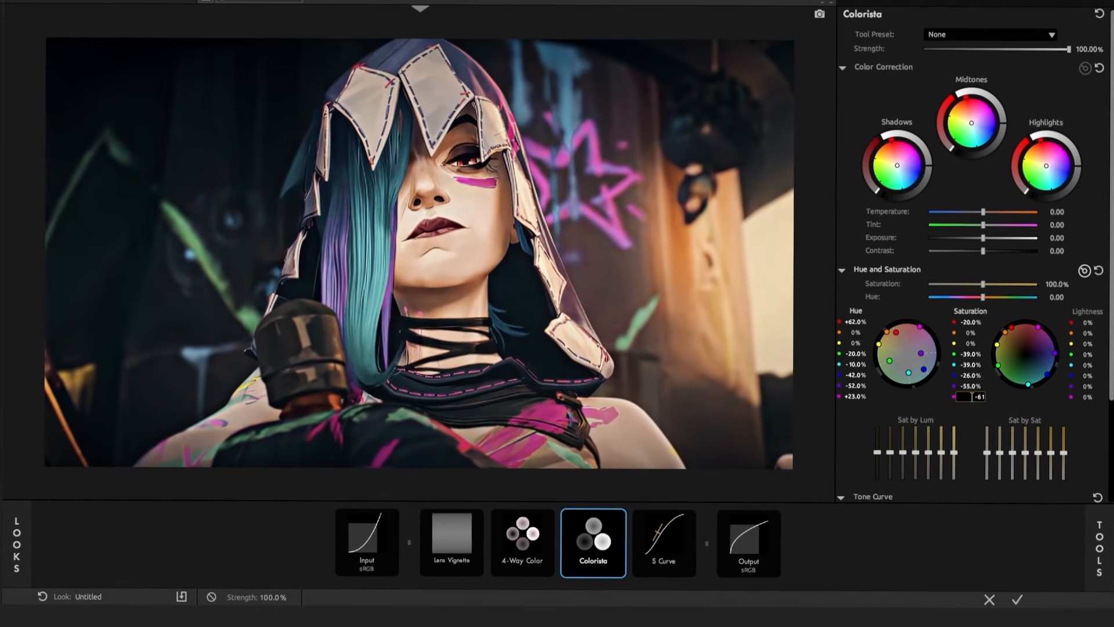
pyautogui.press('Return')
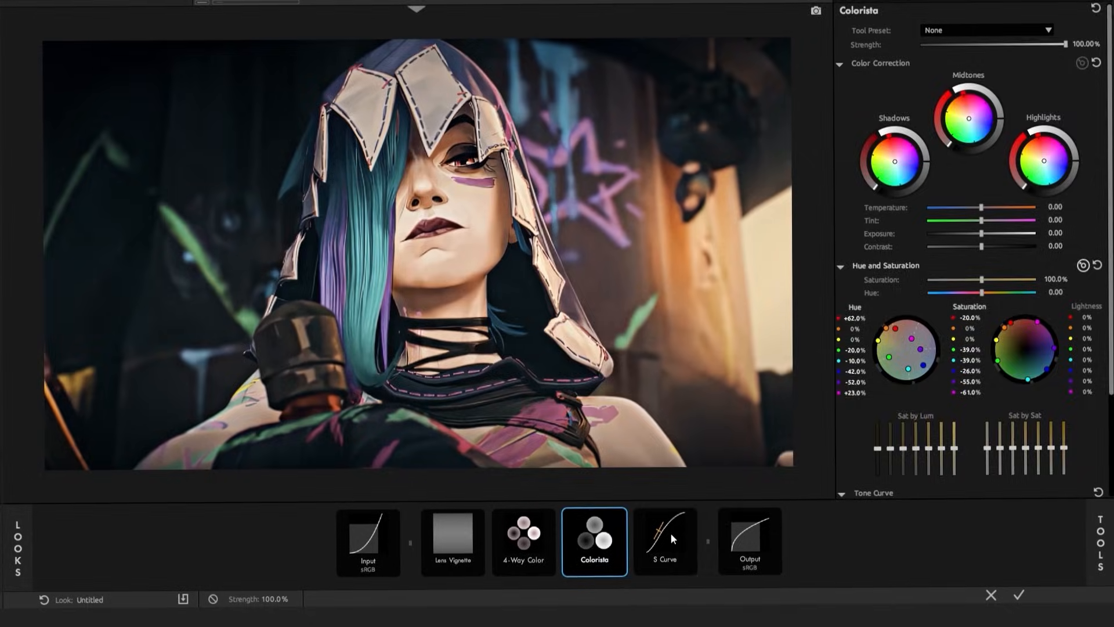
# Adjust the S Curve's Midpoint and Brightness, and apply the finished first look to the adjustment layer
pyautogui.click(671, 529)
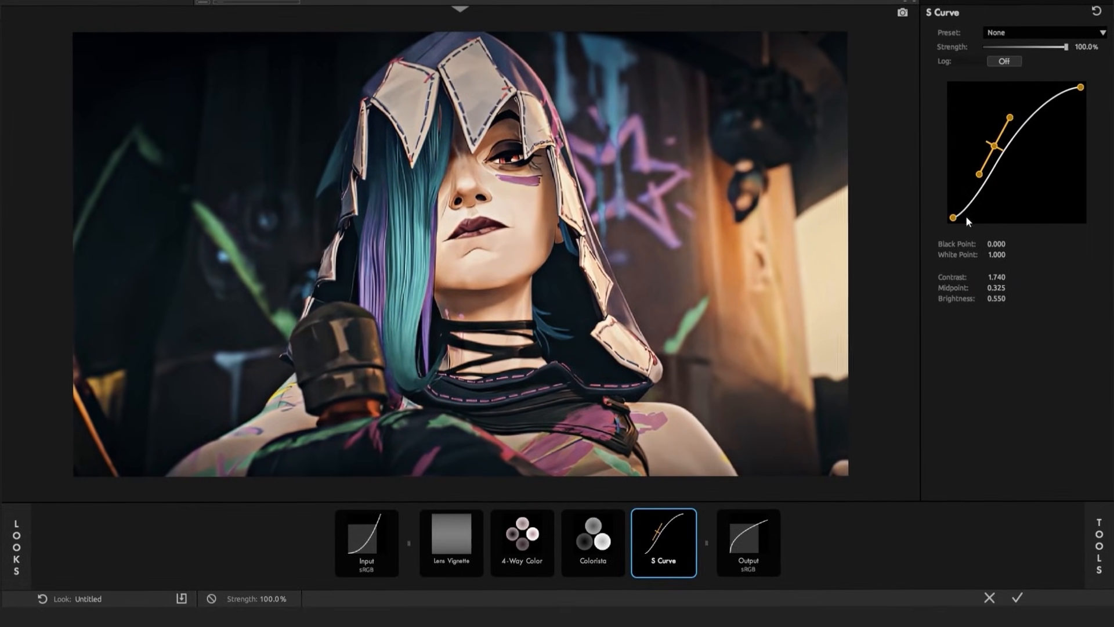
pyautogui.moveTo(996, 145); pyautogui.dragTo(1021, 165)
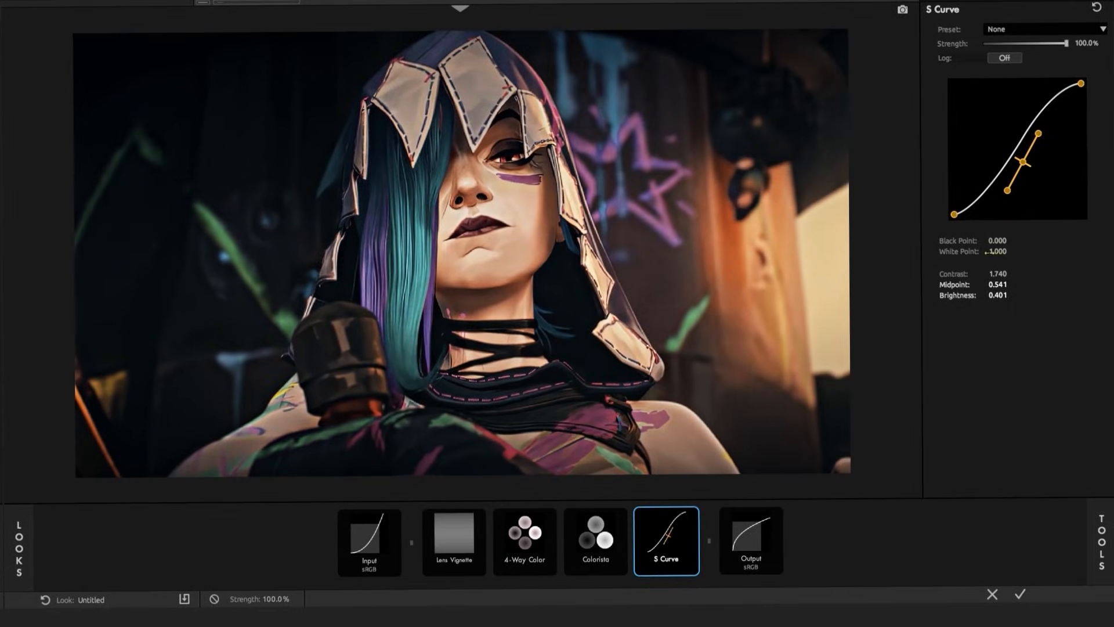
pyautogui.click(1001, 287)
pyautogui.write('0.')
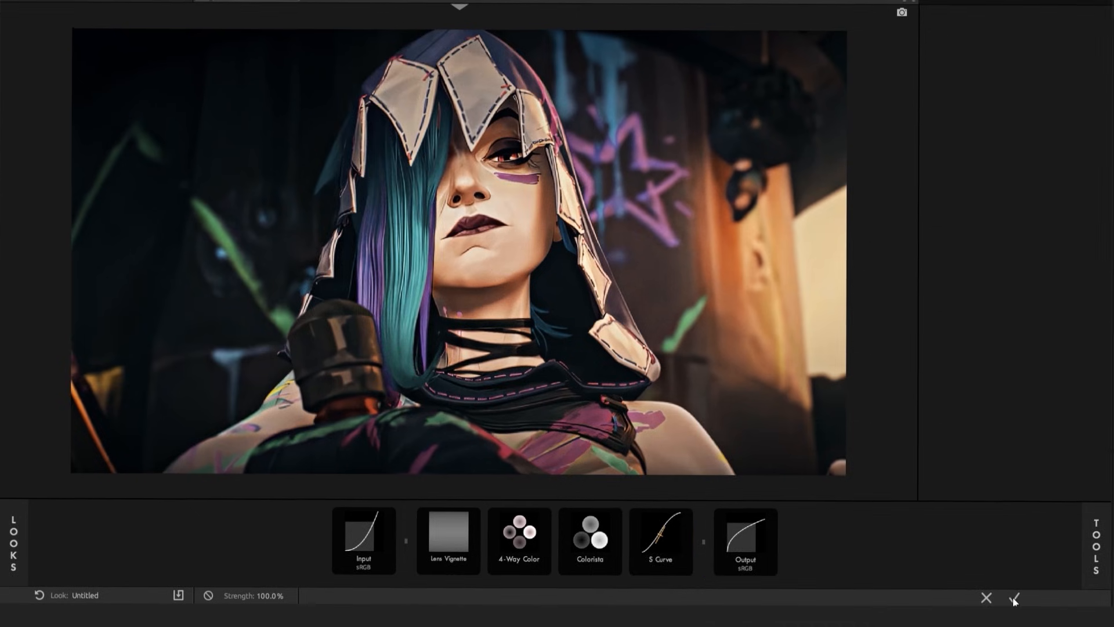
pyautogui.click(1012, 597)
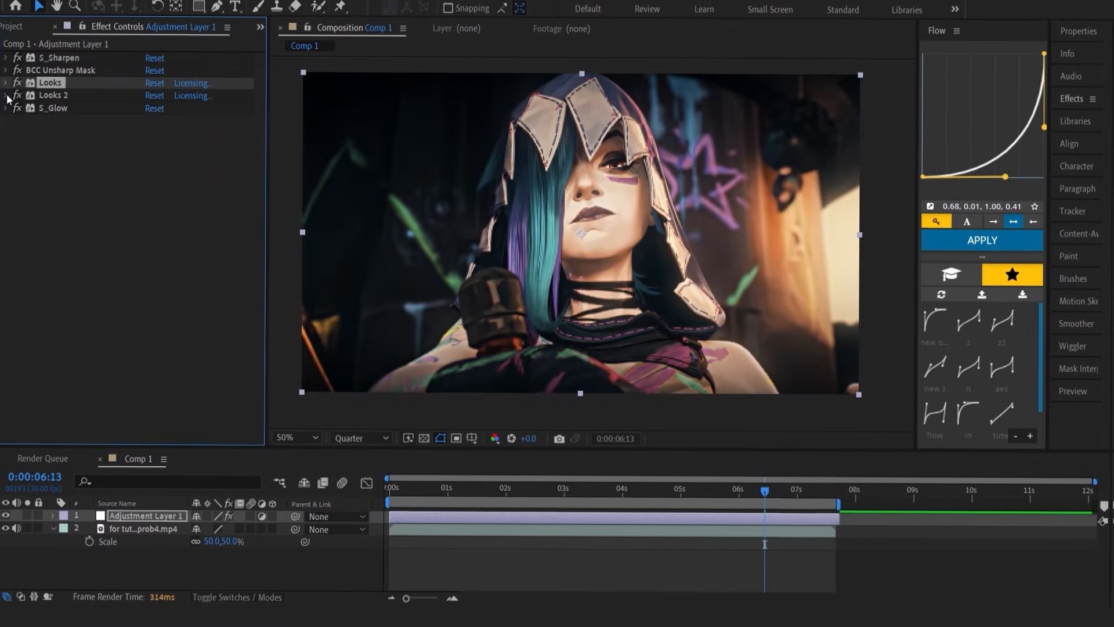
# Open the look of the Looks 2 effect for editing and add a Haze/Flare tool with Softness 6%
pyautogui.click(6, 96)
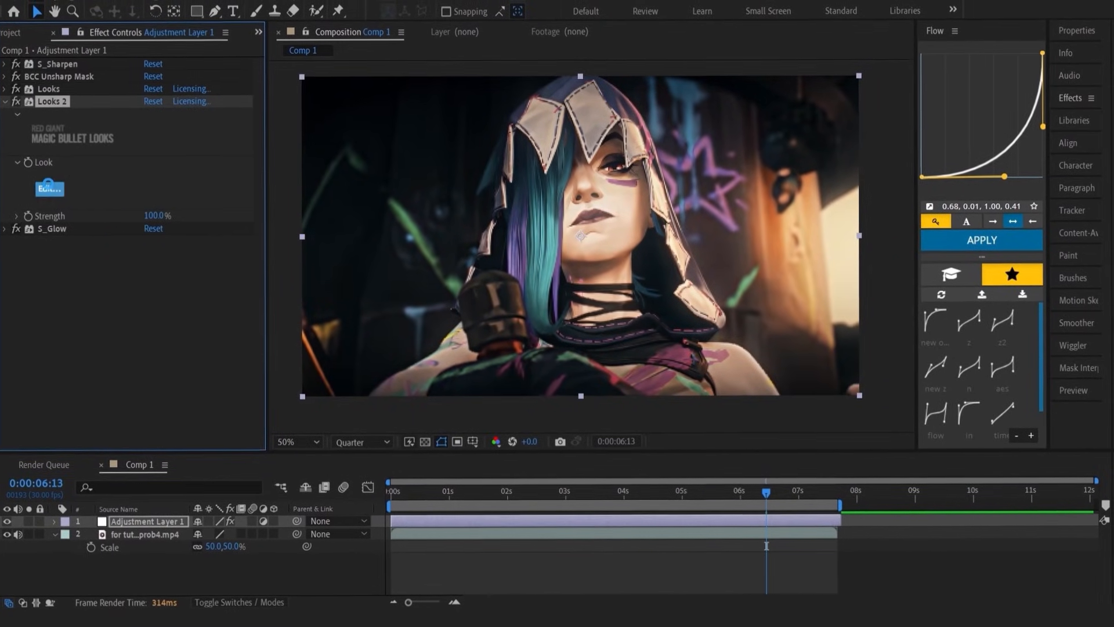
pyautogui.click(50, 187)
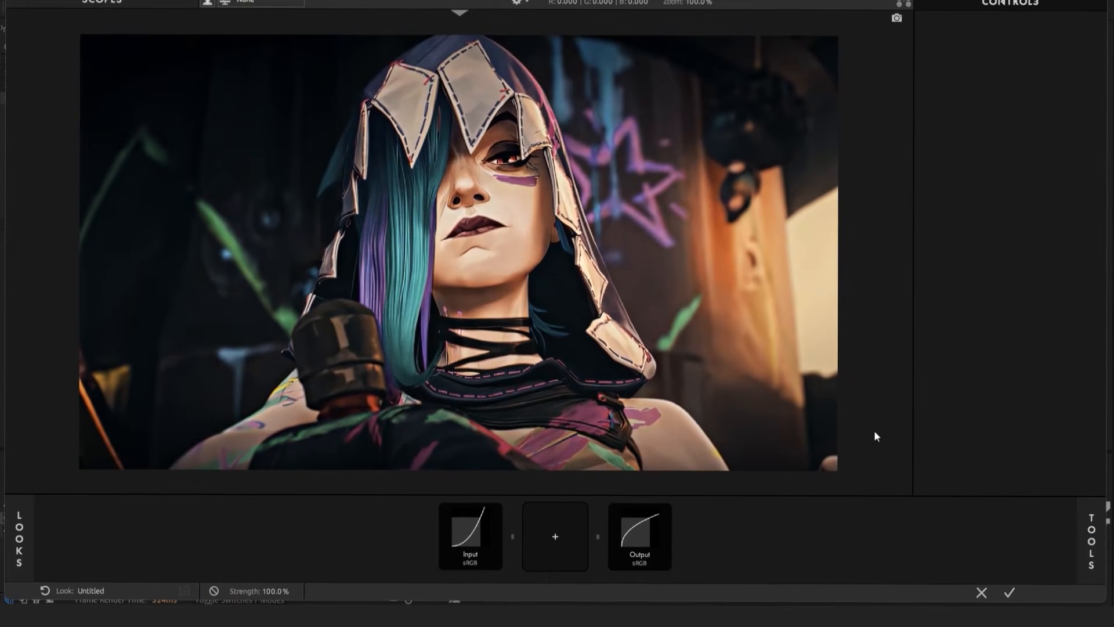
pyautogui.click(1097, 529)
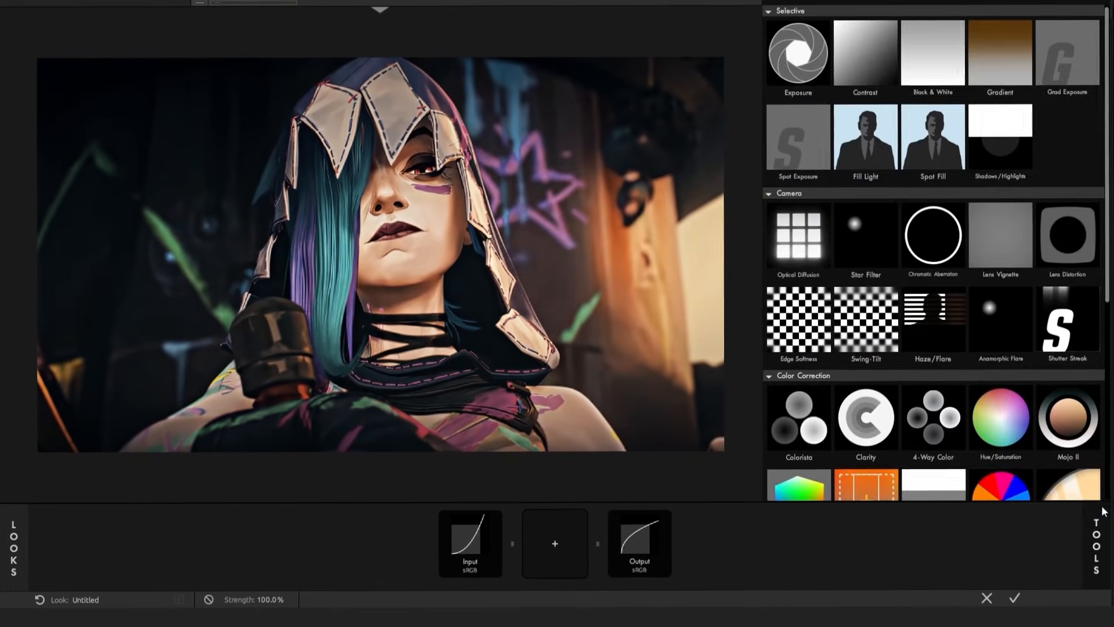
pyautogui.moveTo(942, 350); pyautogui.dragTo(566, 534)
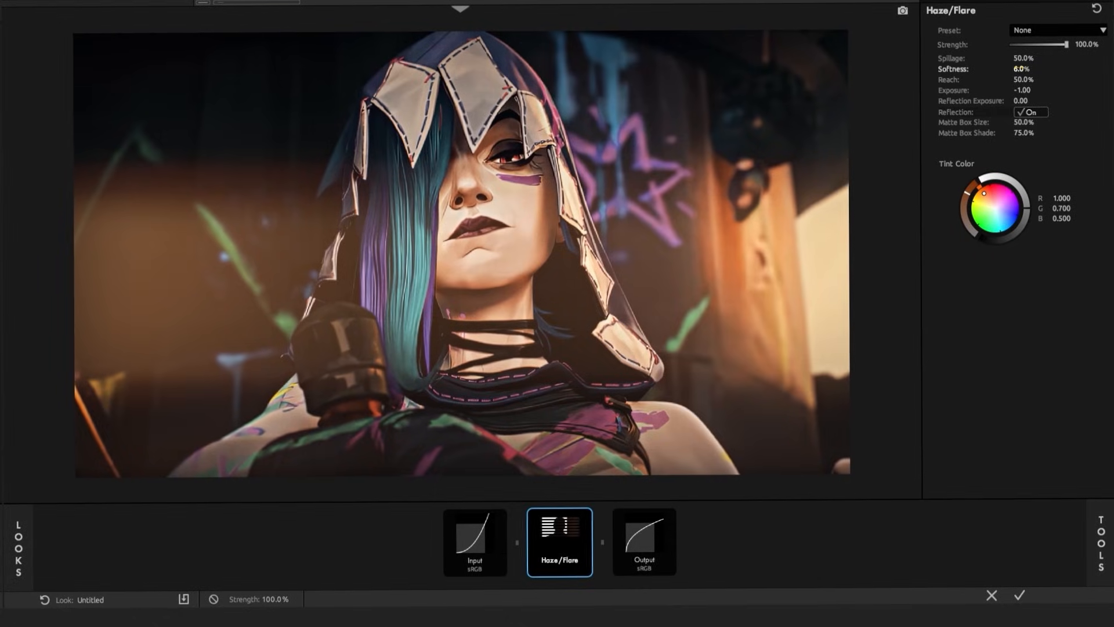
# Set the Haze/Flare Exposure to -3.00, and both Matte Box Size and Matte Box Shade to 0%
pyautogui.click(1025, 88)
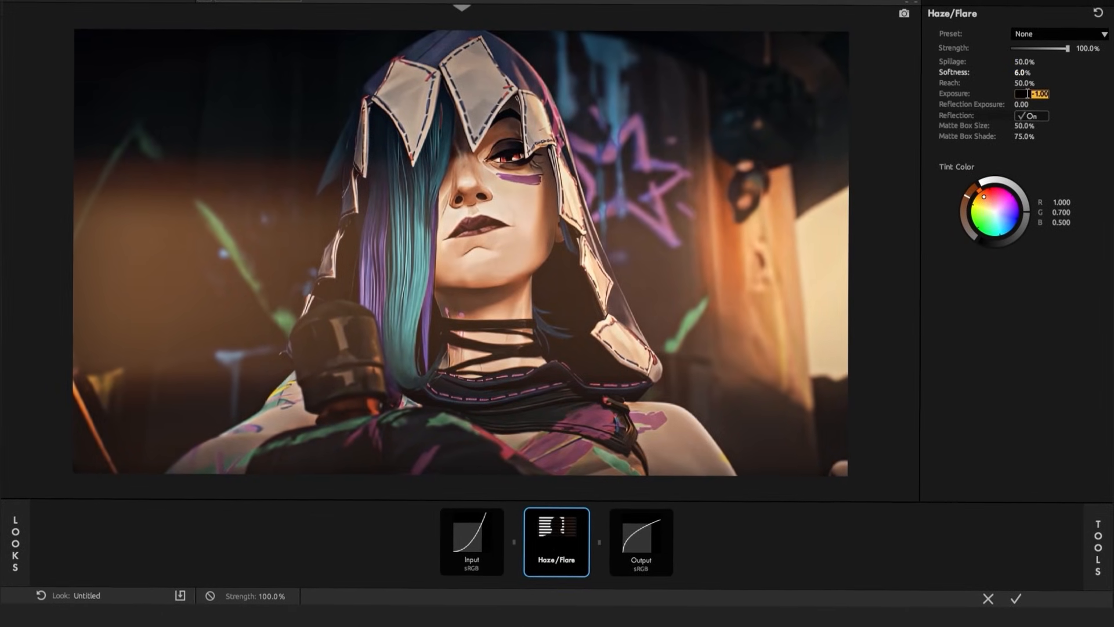
pyautogui.write('-3')
pyautogui.press('Return')
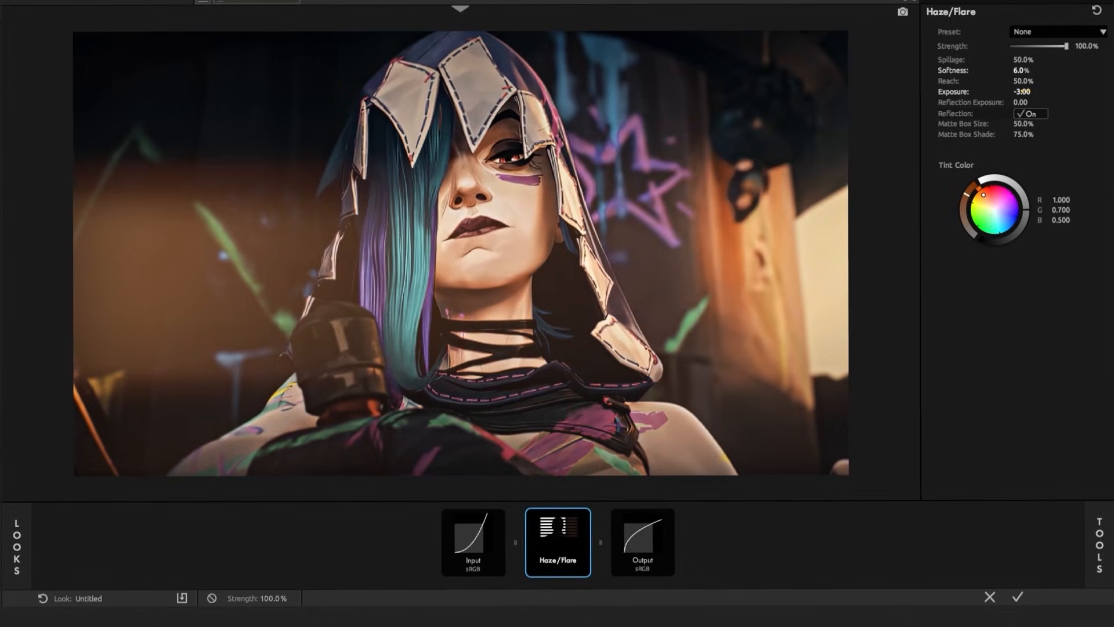
pyautogui.click(1020, 124)
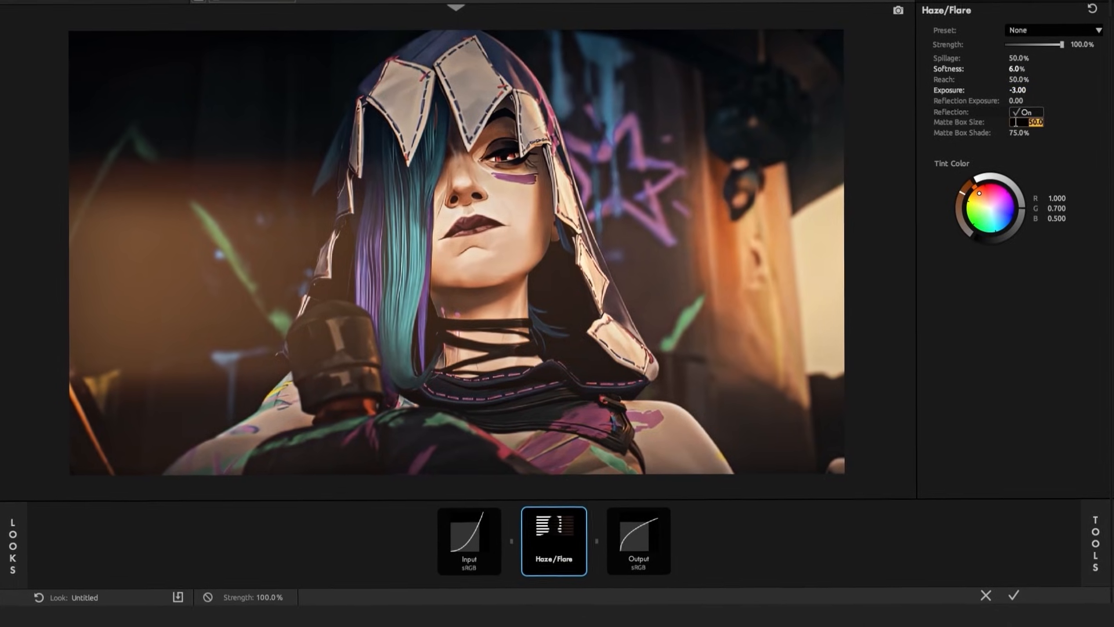
pyautogui.write('0')
pyautogui.press('Return')
pyautogui.click(1022, 137)
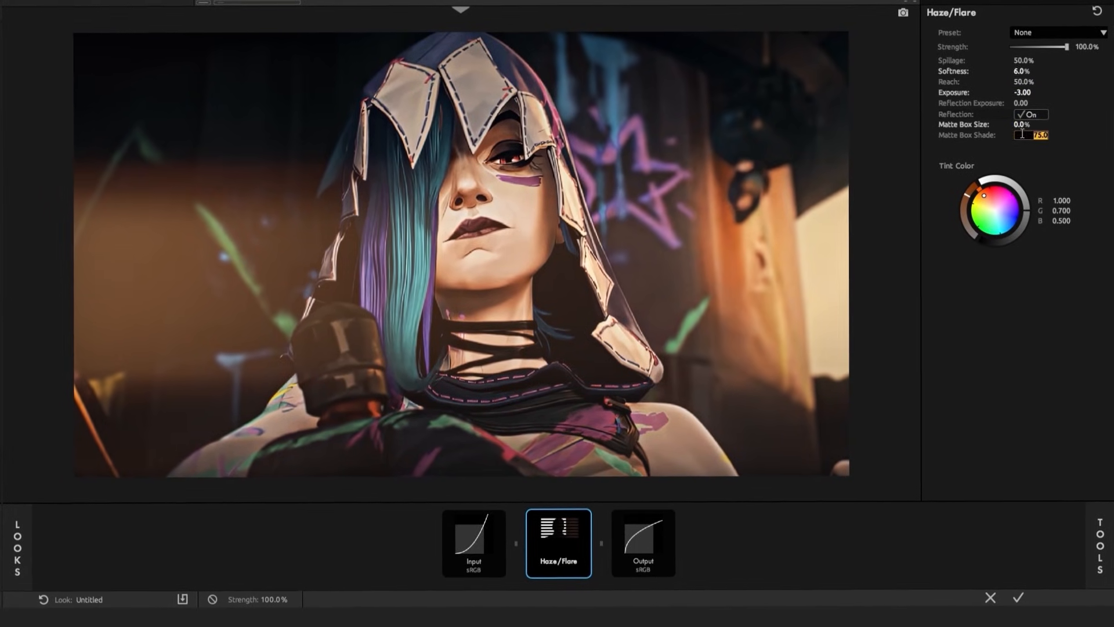
pyautogui.write('0')
pyautogui.press('Return')
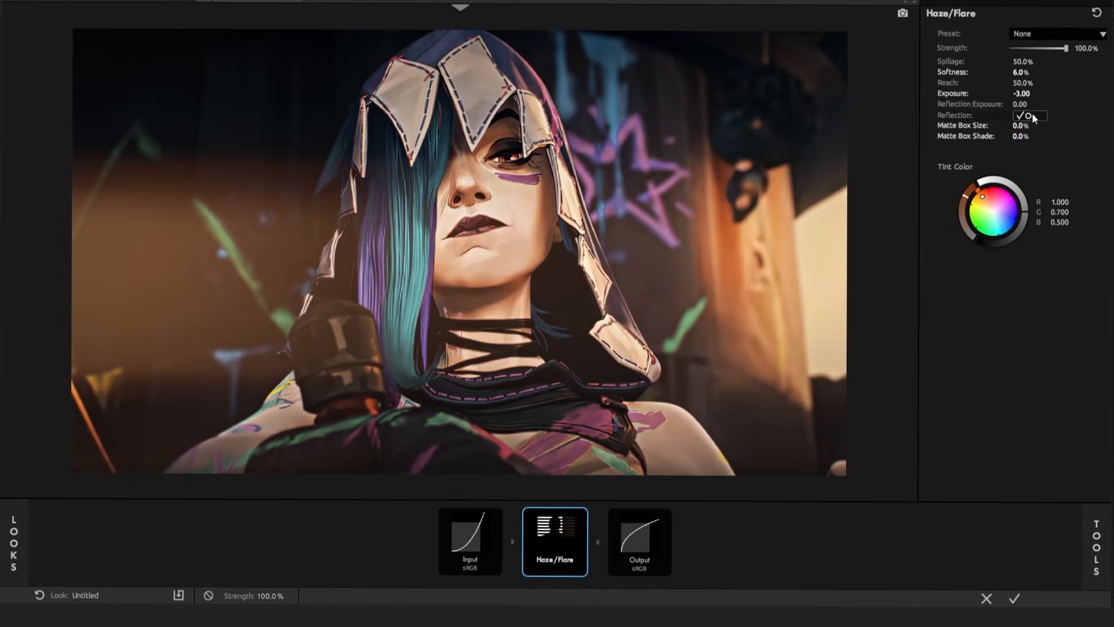
# Turn off the Haze/Flare Reflection and apply the look, previewing the grade earlier in the timeline
pyautogui.click(1032, 113)
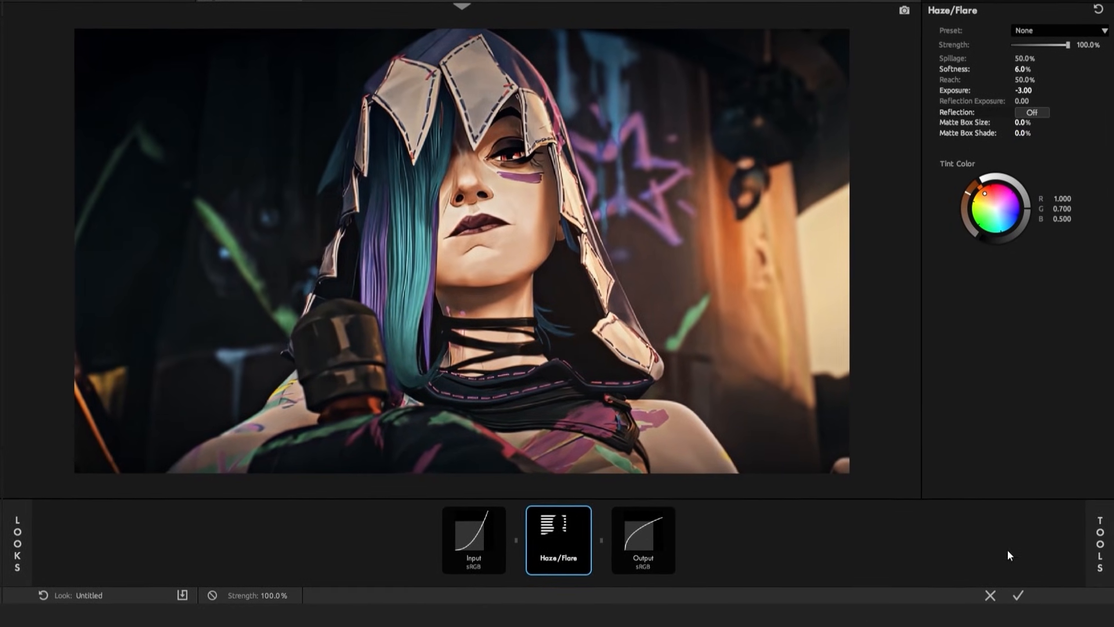
pyautogui.click(1018, 598)
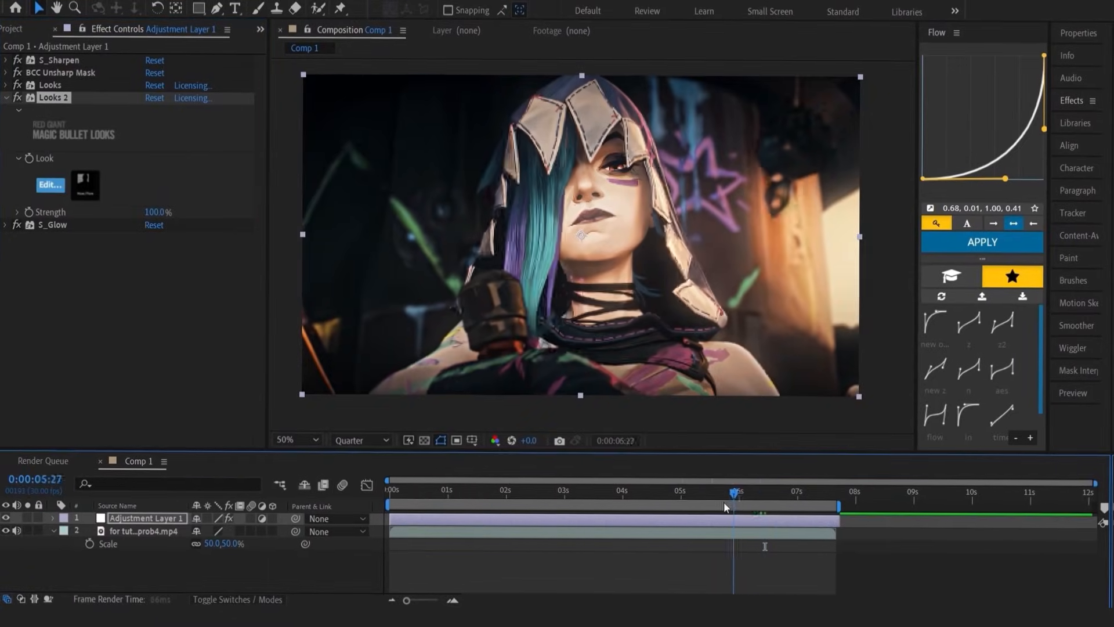
pyautogui.moveTo(723, 502); pyautogui.dragTo(566, 514)
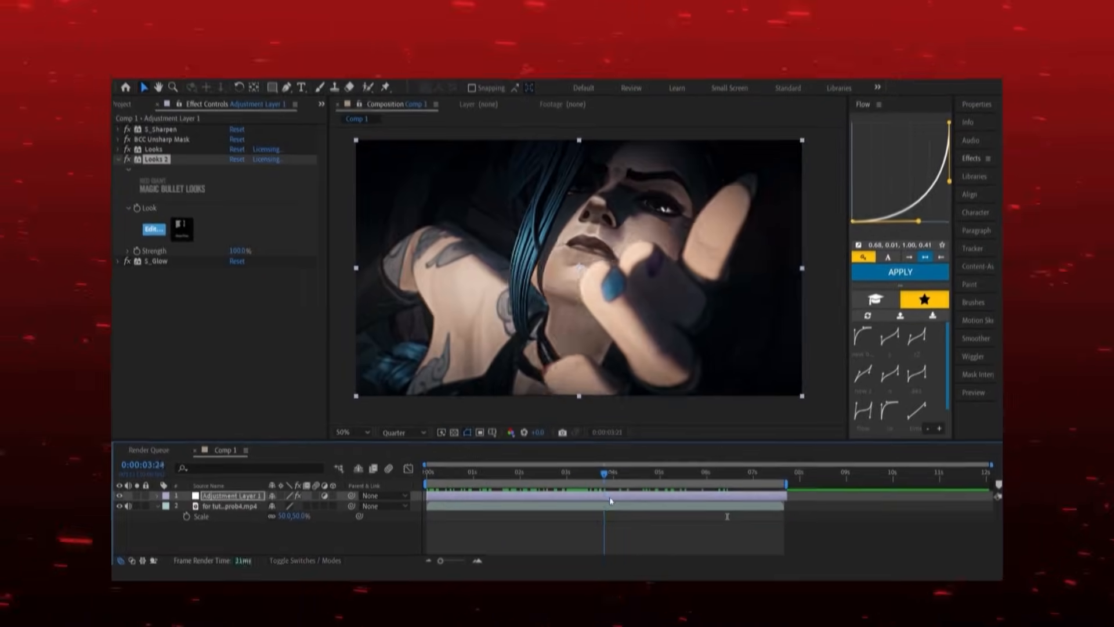